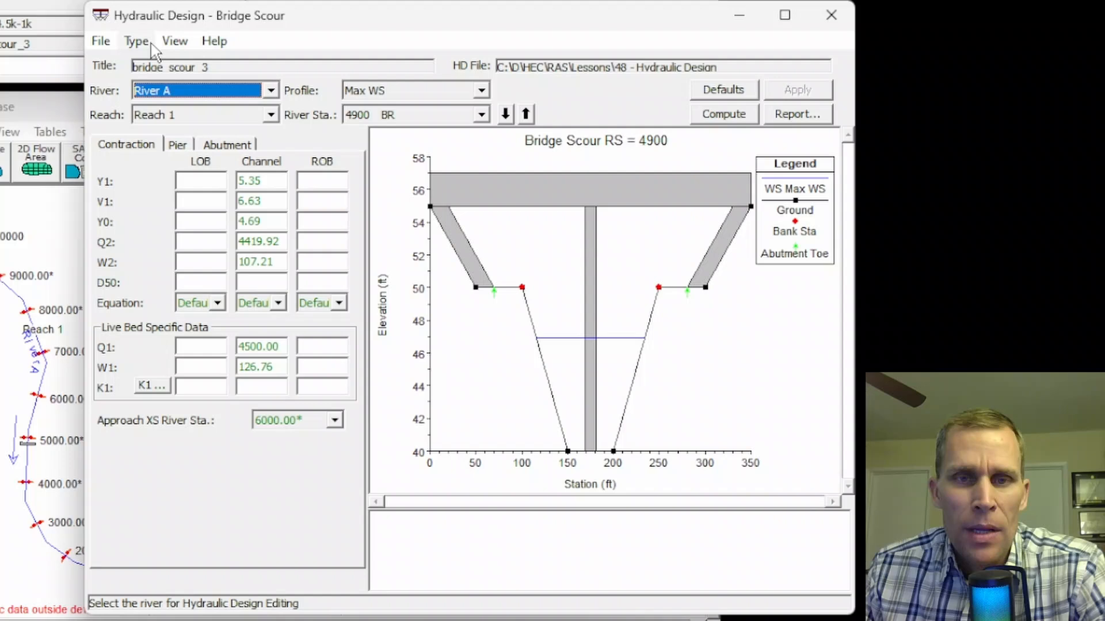
- Review the available hydraulic design calculation types, from Bridge Scour to Rating Curve Calculator, in the Hydraulic Design window
click(141, 42)
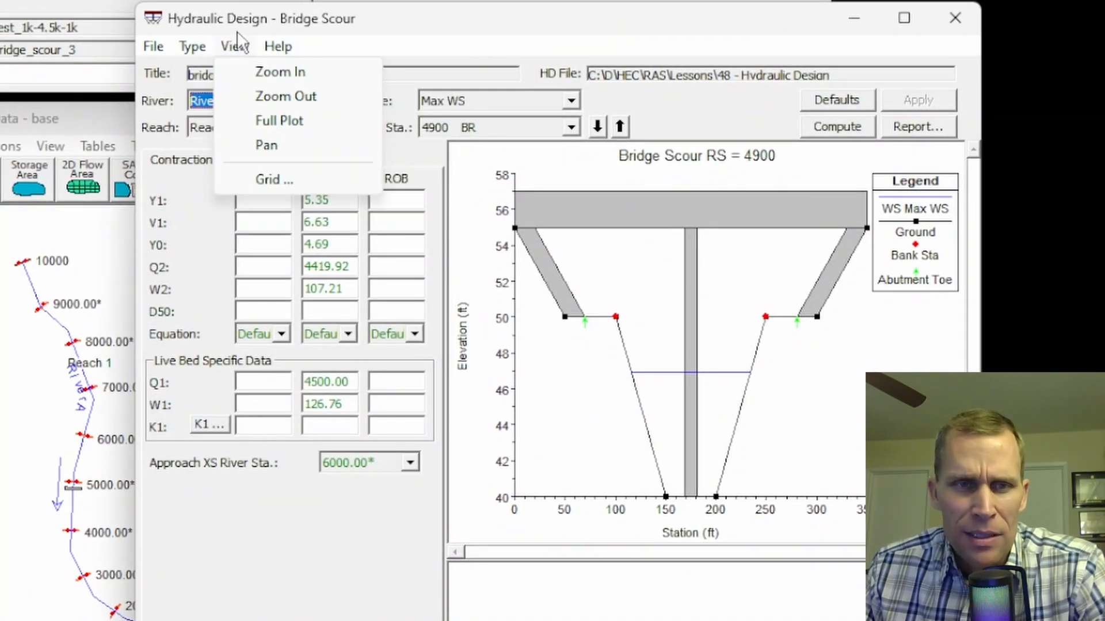
click(191, 48)
click(191, 49)
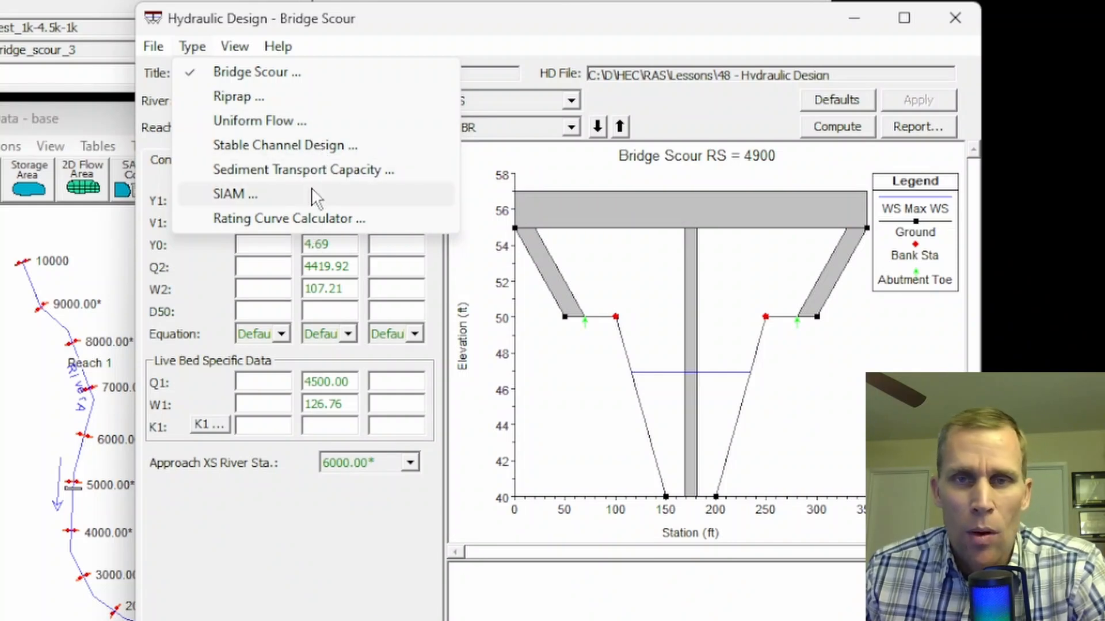
mouse_move(235, 46)
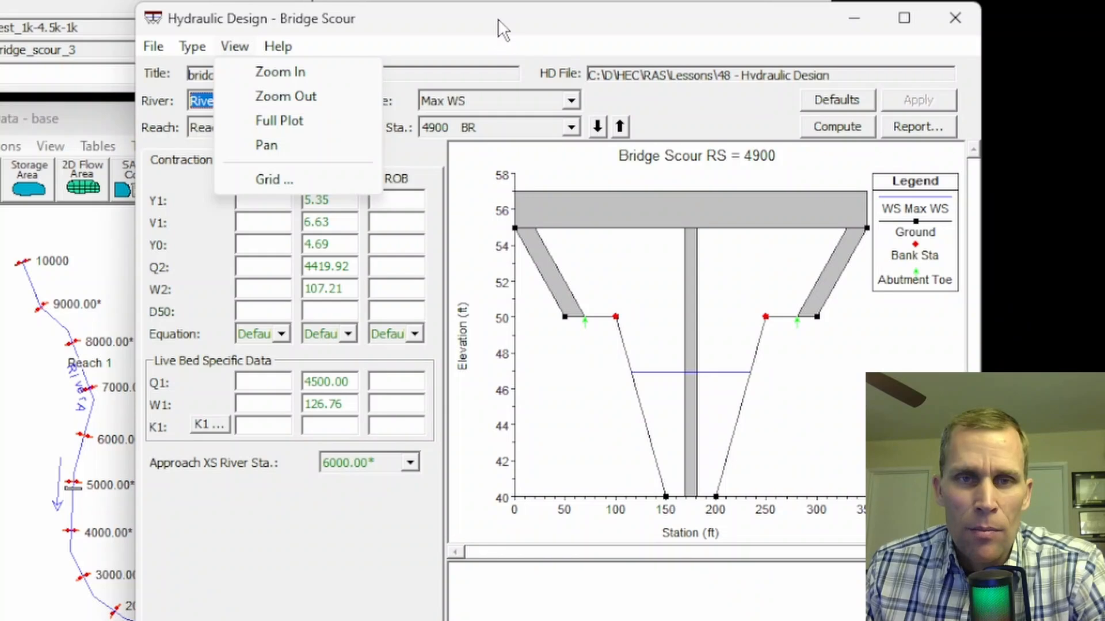
drag(498, 18, 504, 17)
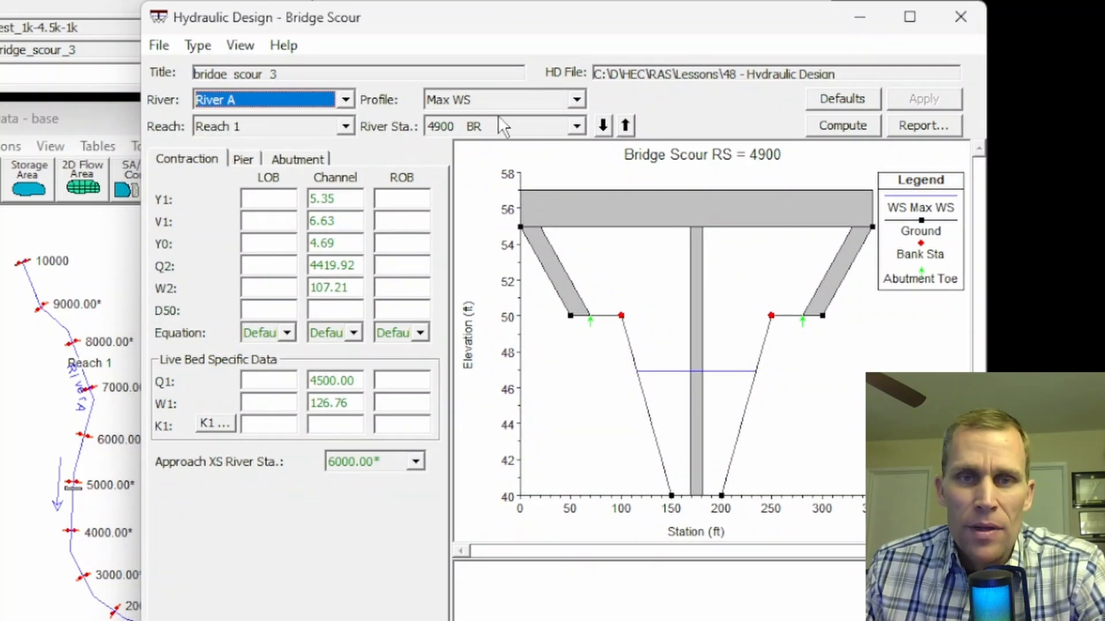
drag(426, 23, 417, 21)
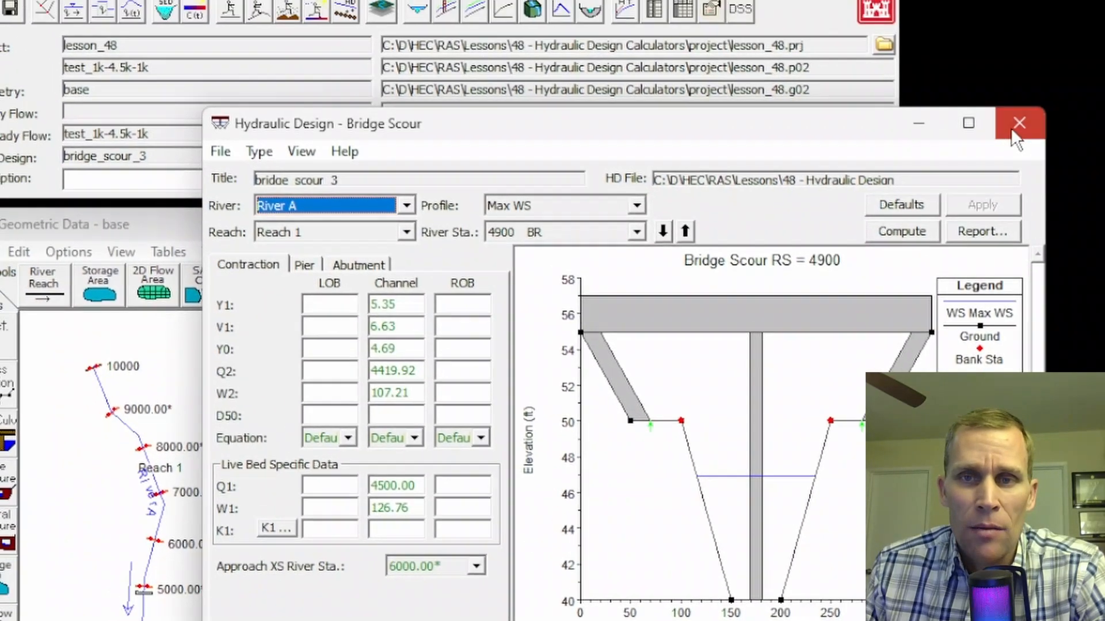
- Close the Hydraulic Design window and reopen it from the main project window
click(1013, 130)
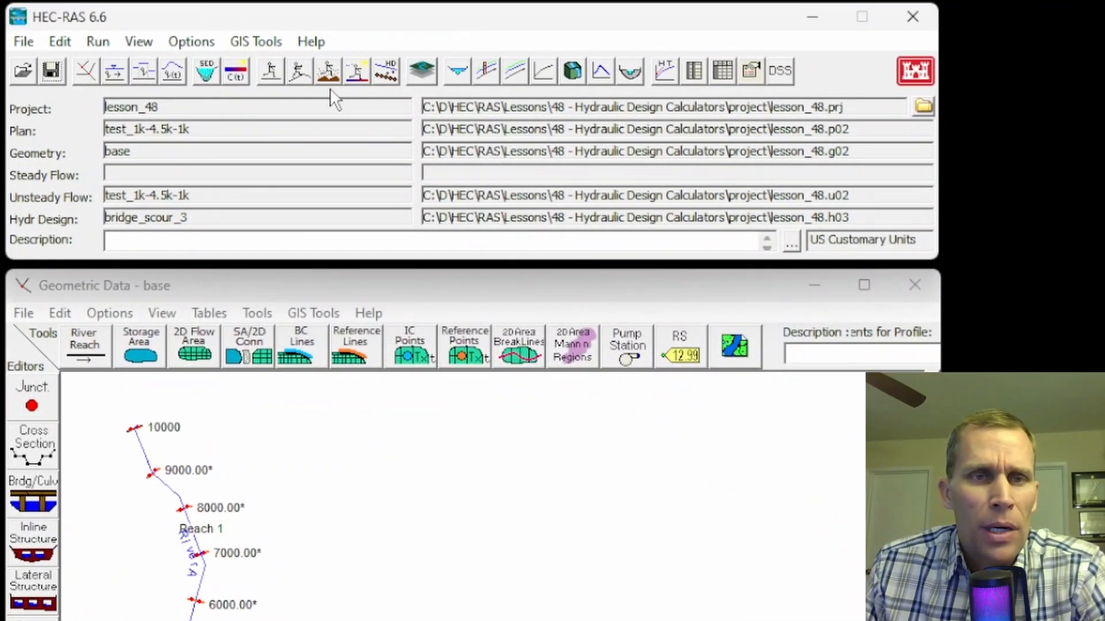
click(386, 71)
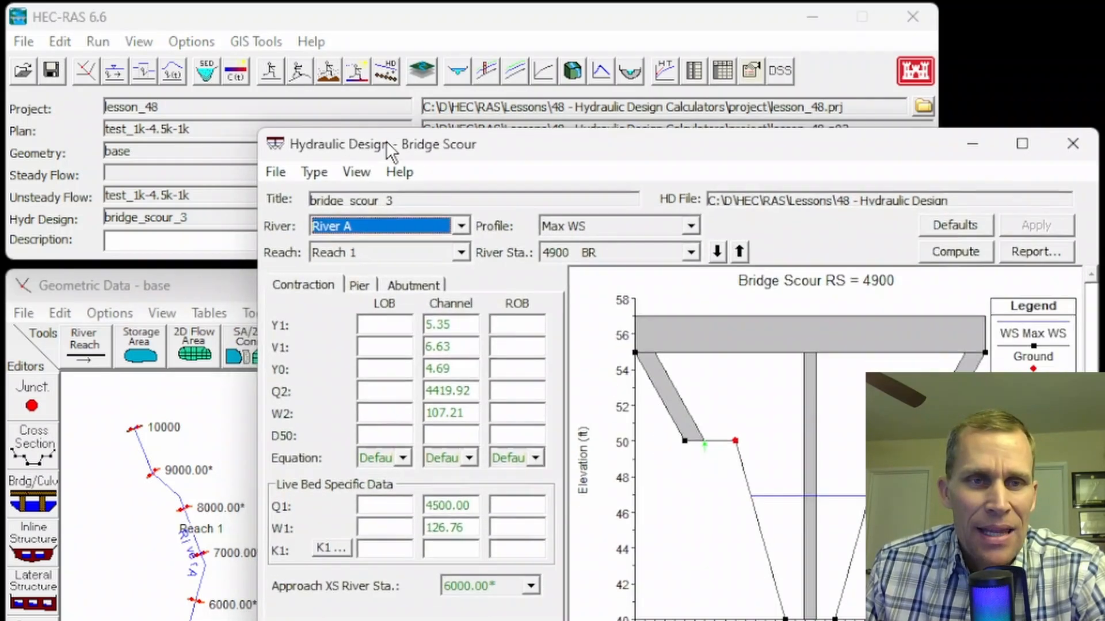
drag(387, 144, 381, 140)
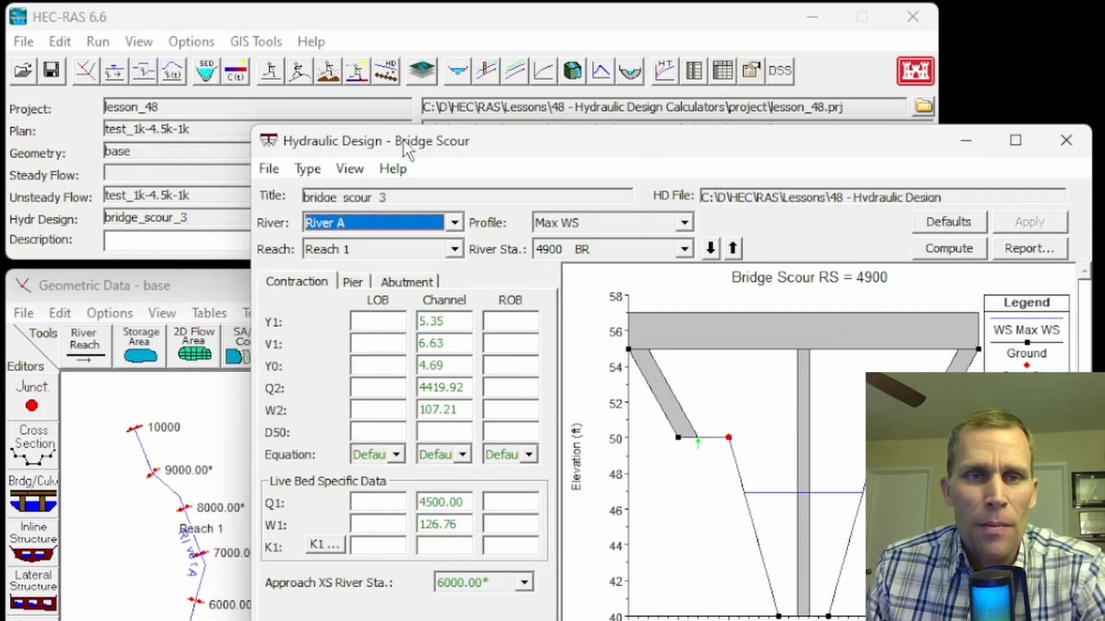
drag(403, 140, 392, 166)
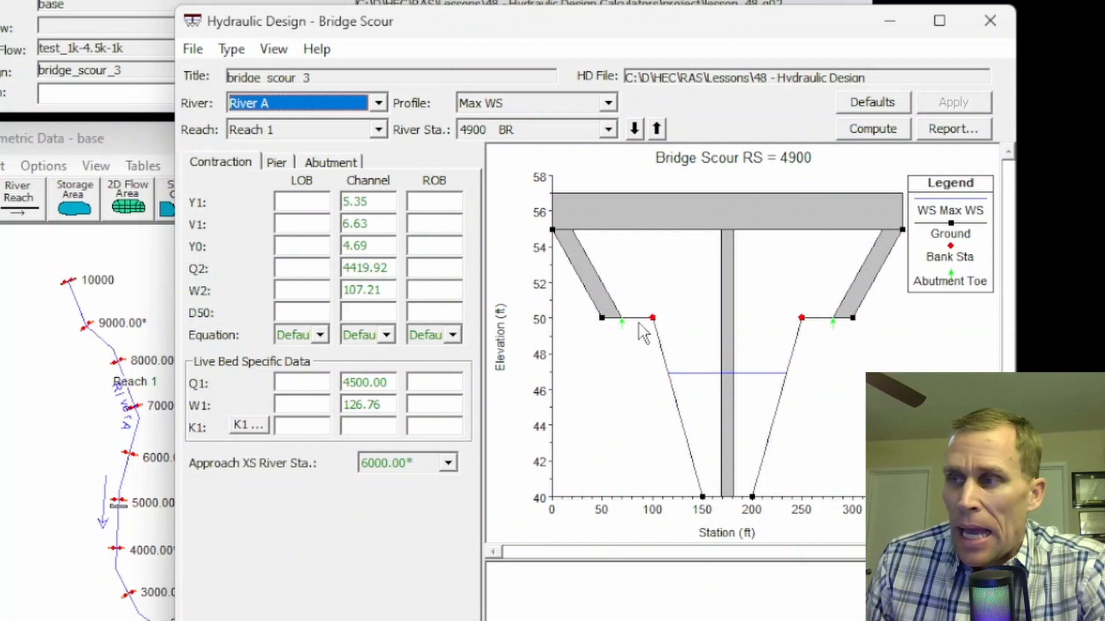
mouse_move(459, 40)
mouse_down()
mouse_move(472, 35)
mouse_move(455, 36)
mouse_up()
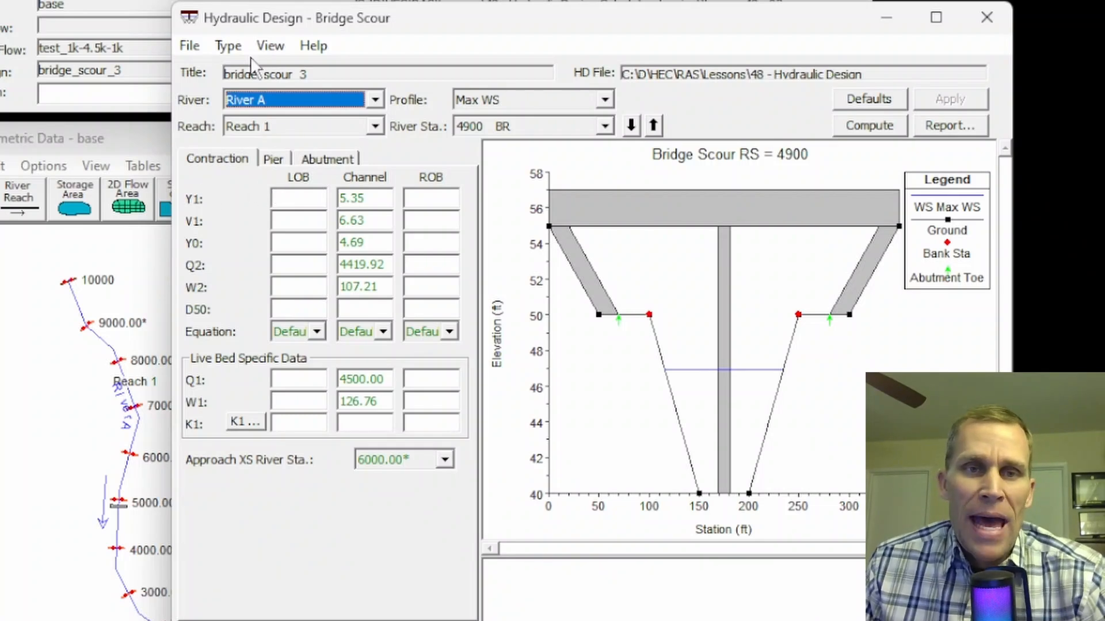
drag(360, 23, 377, 29)
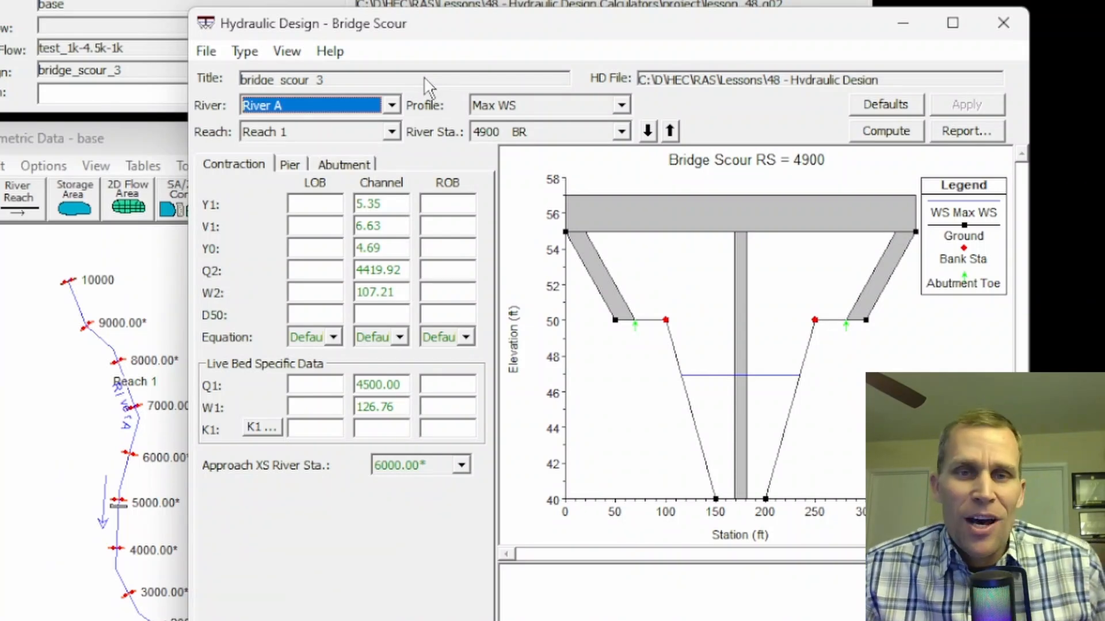
drag(450, 37, 443, 37)
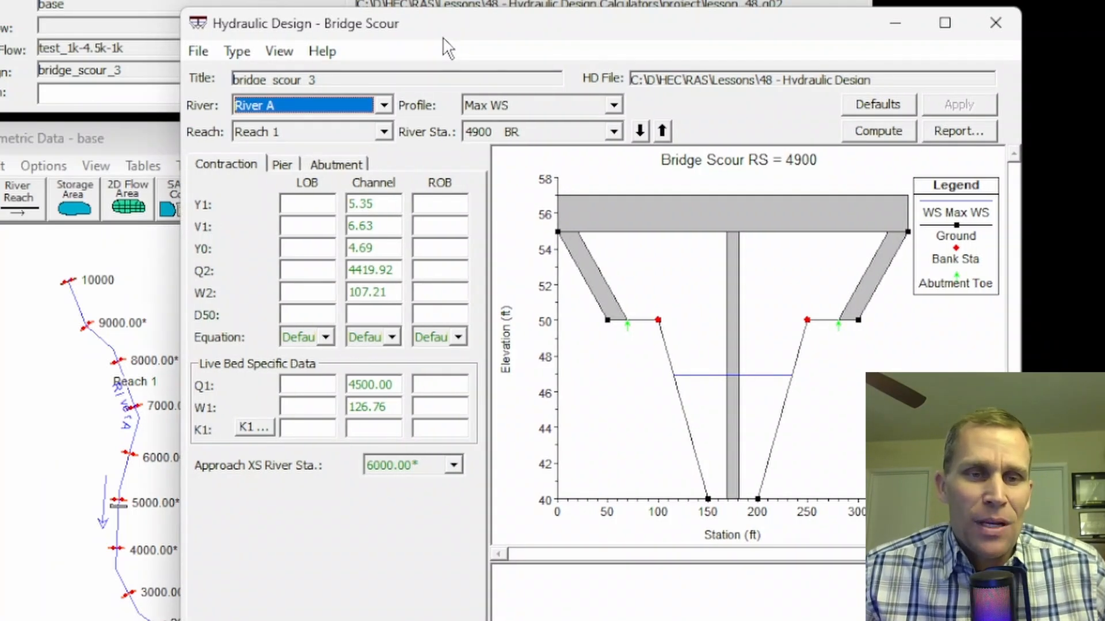
- Close the bridge scour calculator and browse the cross-section data along Reach 1 from river station 10000 to 0
click(998, 25)
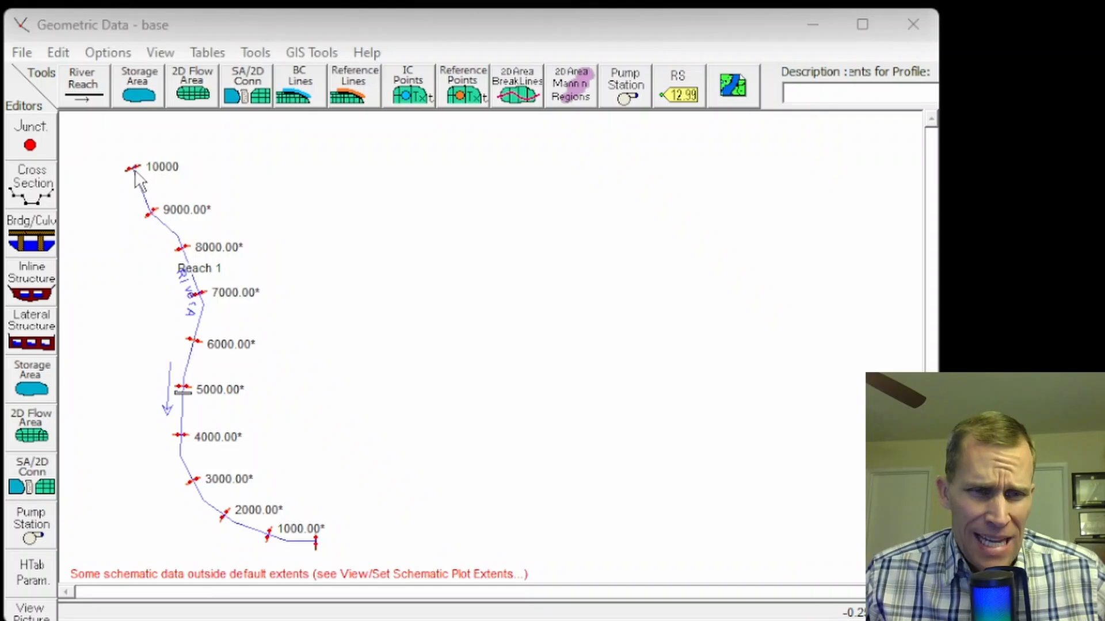
click(40, 196)
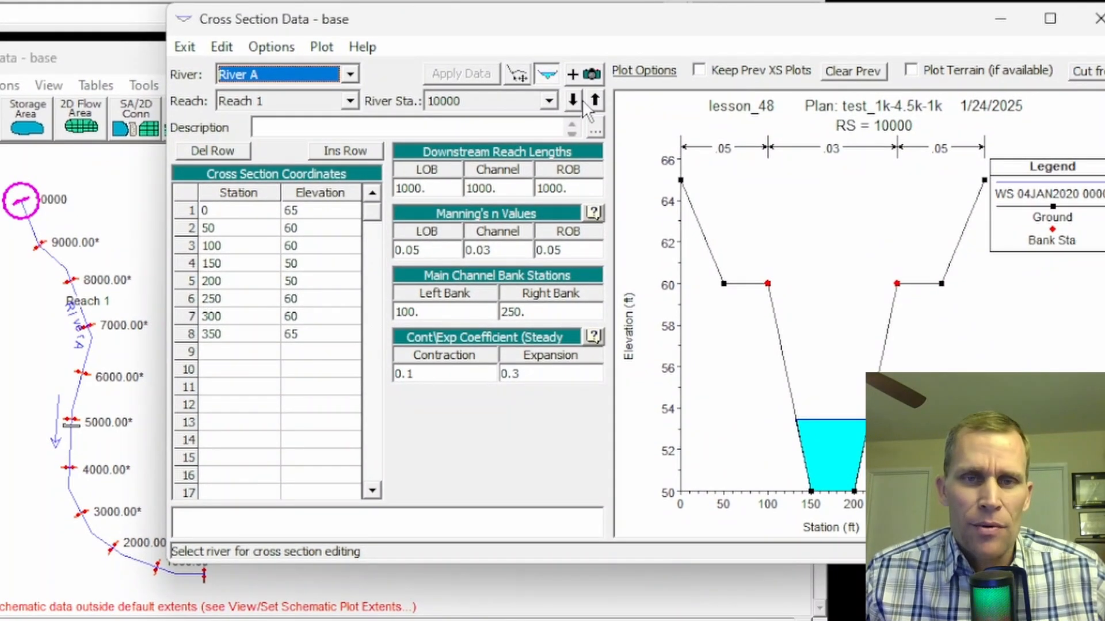
click(596, 101)
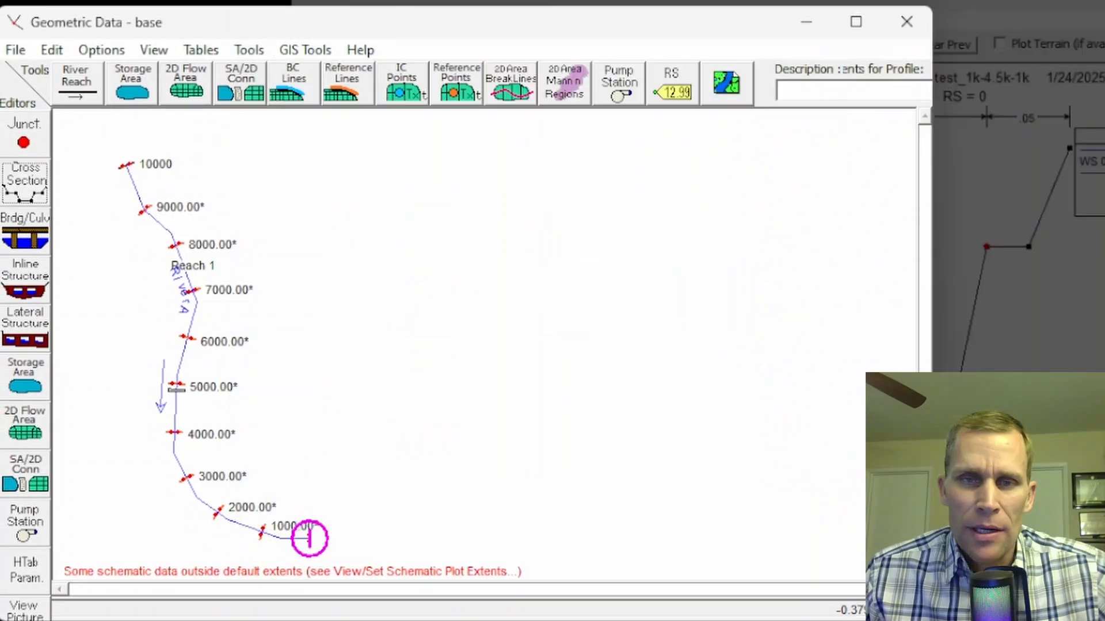
- Open the bridge data for river station 4900 and review its deck/roadway and pier data
click(33, 230)
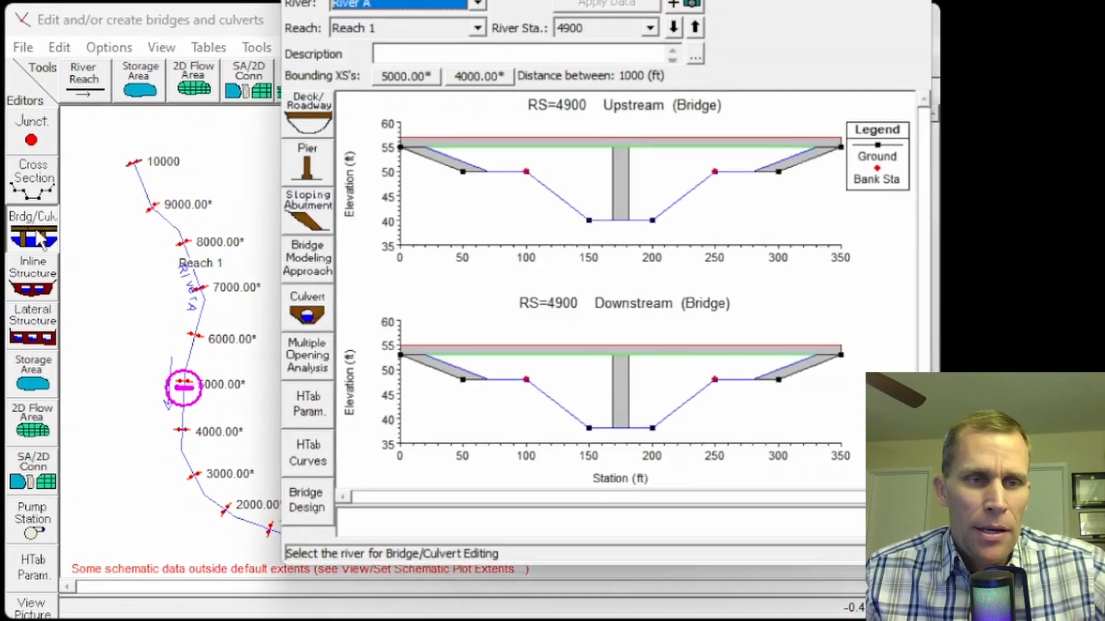
click(302, 106)
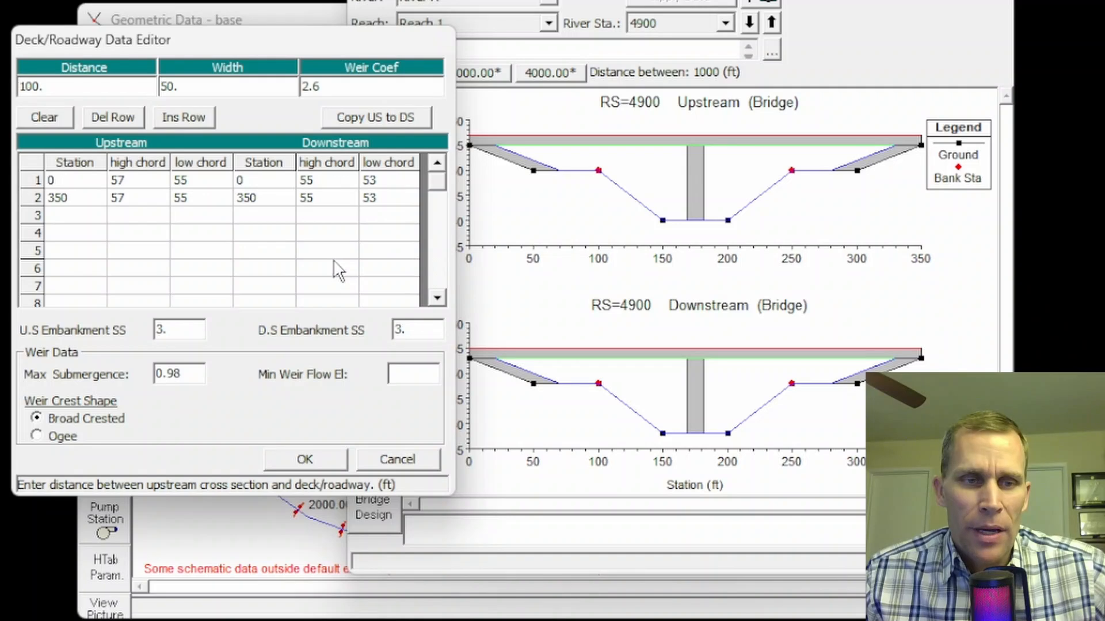
click(340, 456)
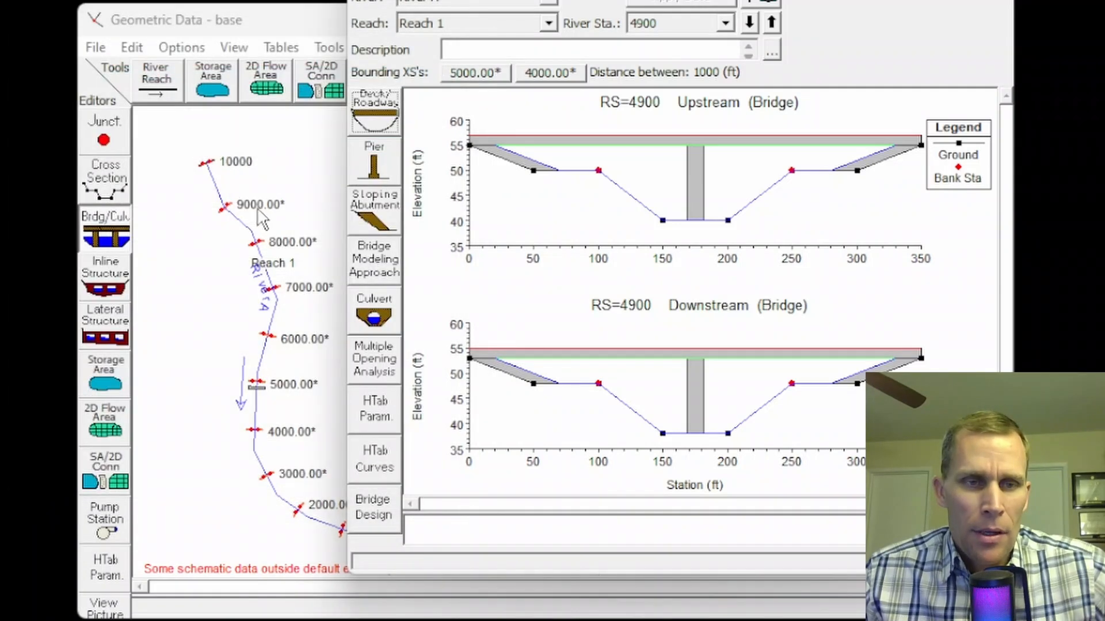
click(374, 164)
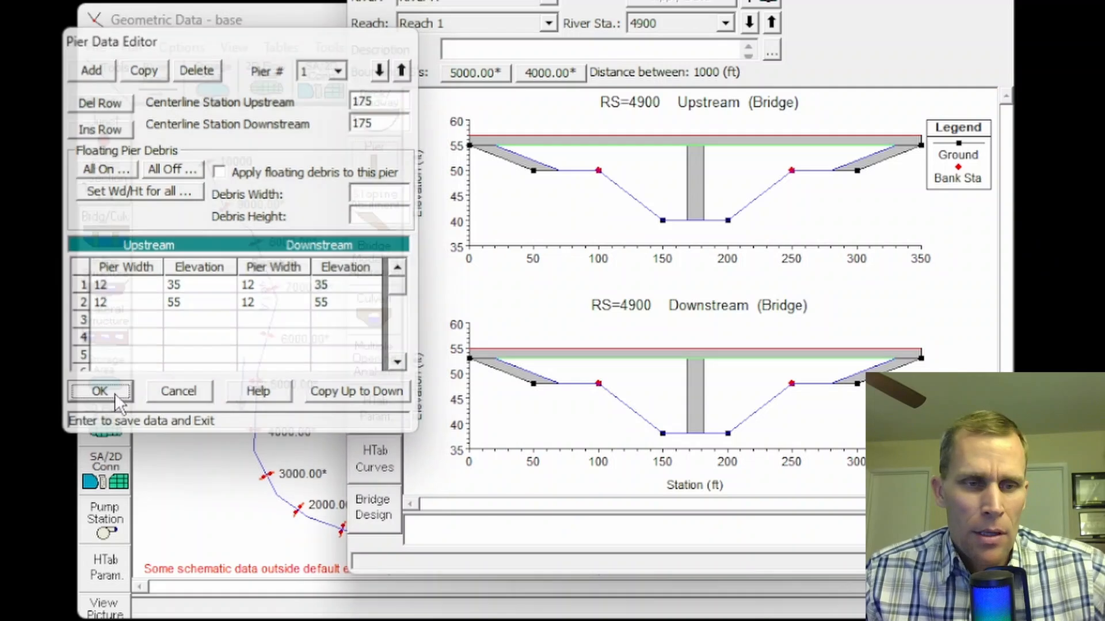
click(104, 391)
- Review the data of both sloping abutments of the bridge, accept it and close the bridge editor
click(373, 218)
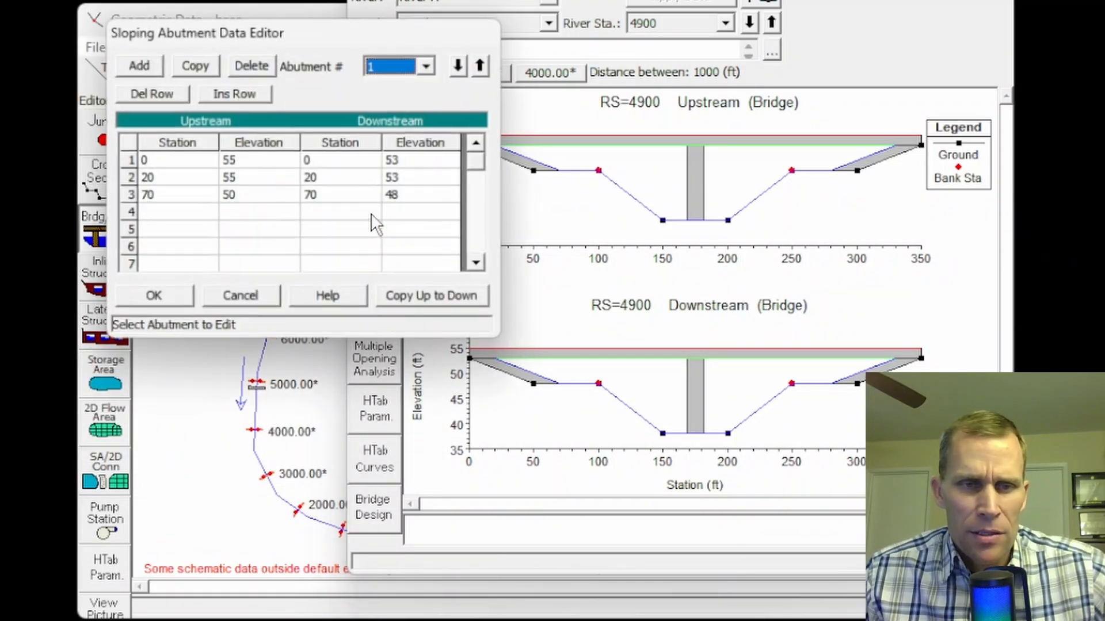
click(485, 64)
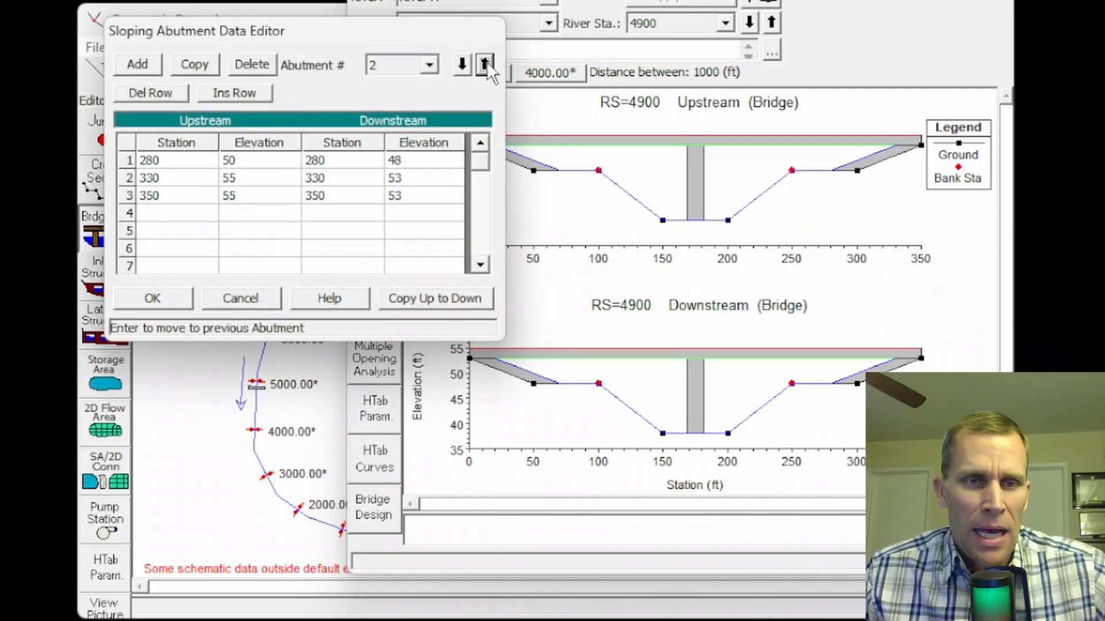
click(171, 299)
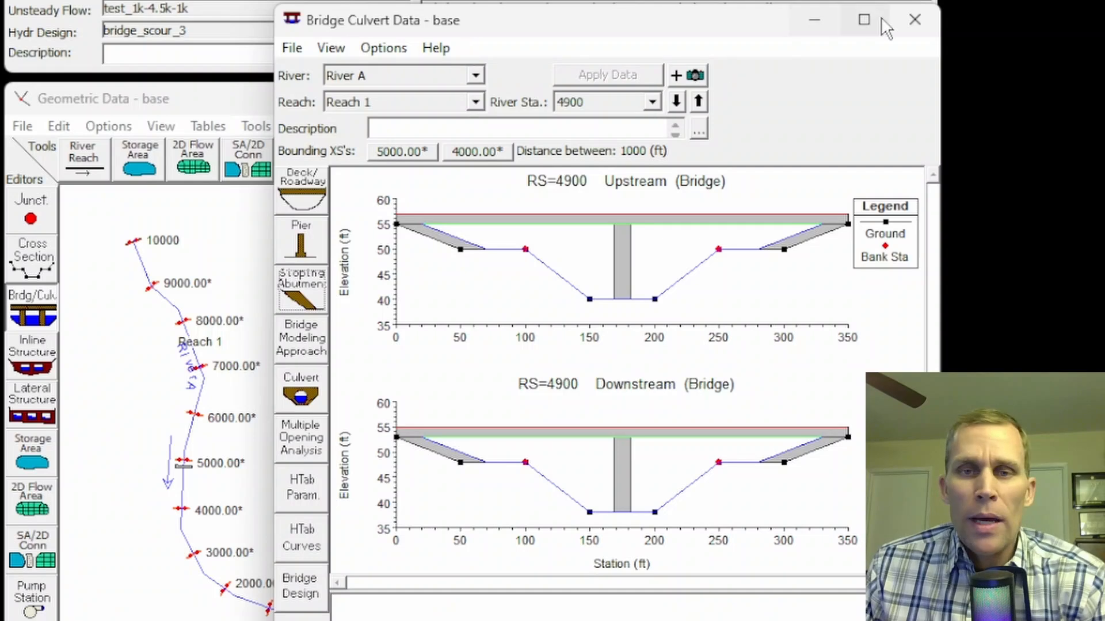
click(914, 20)
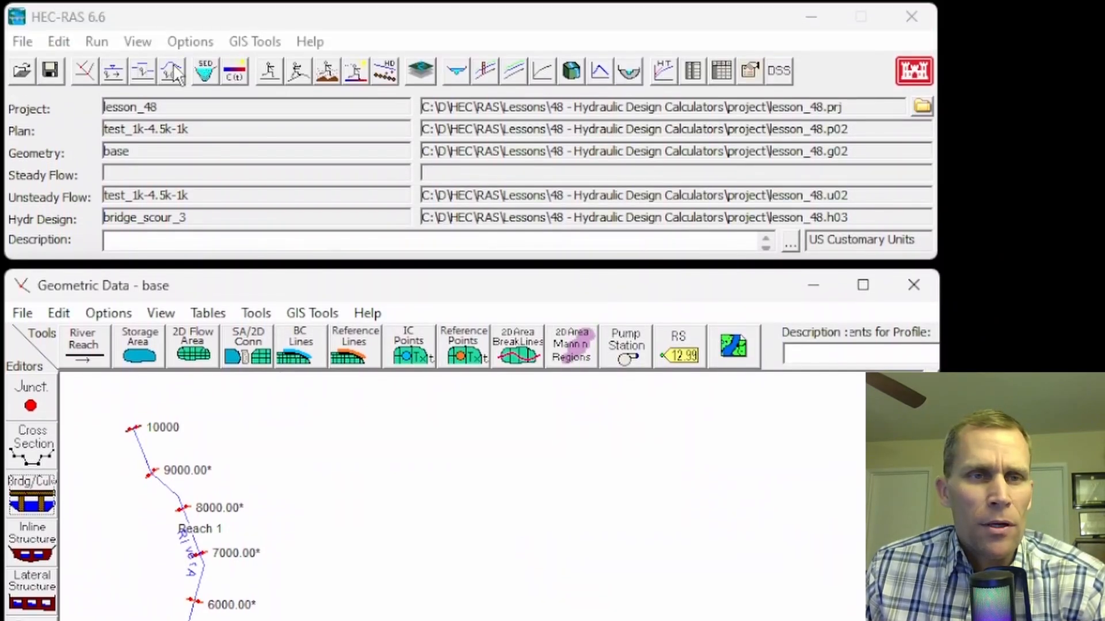
- Open the unsteady flow data and view the plotted flow hydrograph for the boundary at river station 10000
click(173, 72)
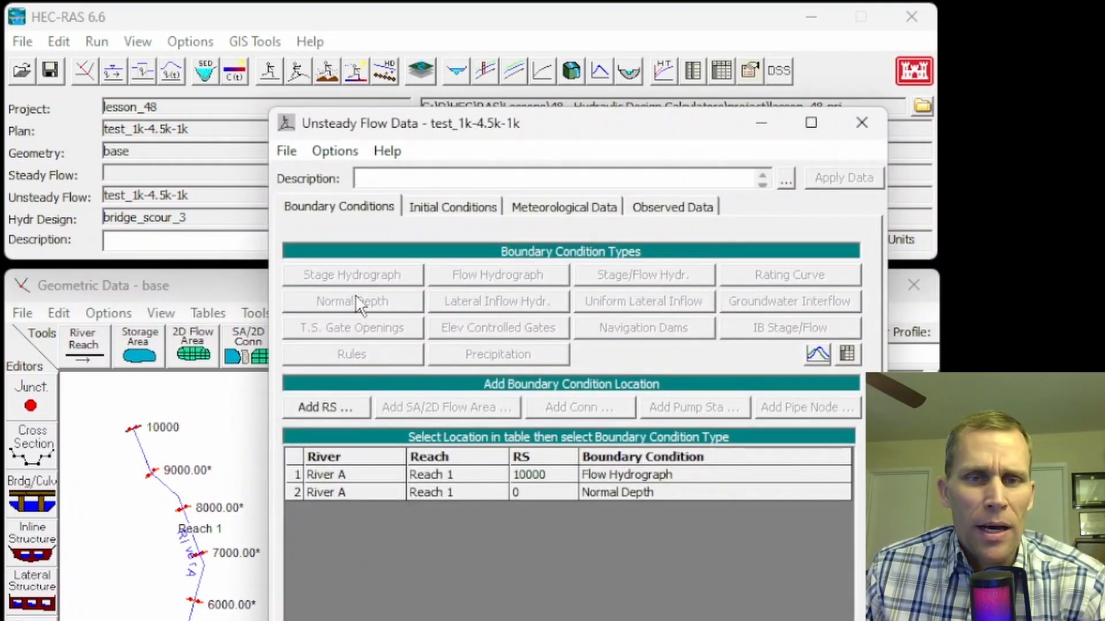
double_click(619, 475)
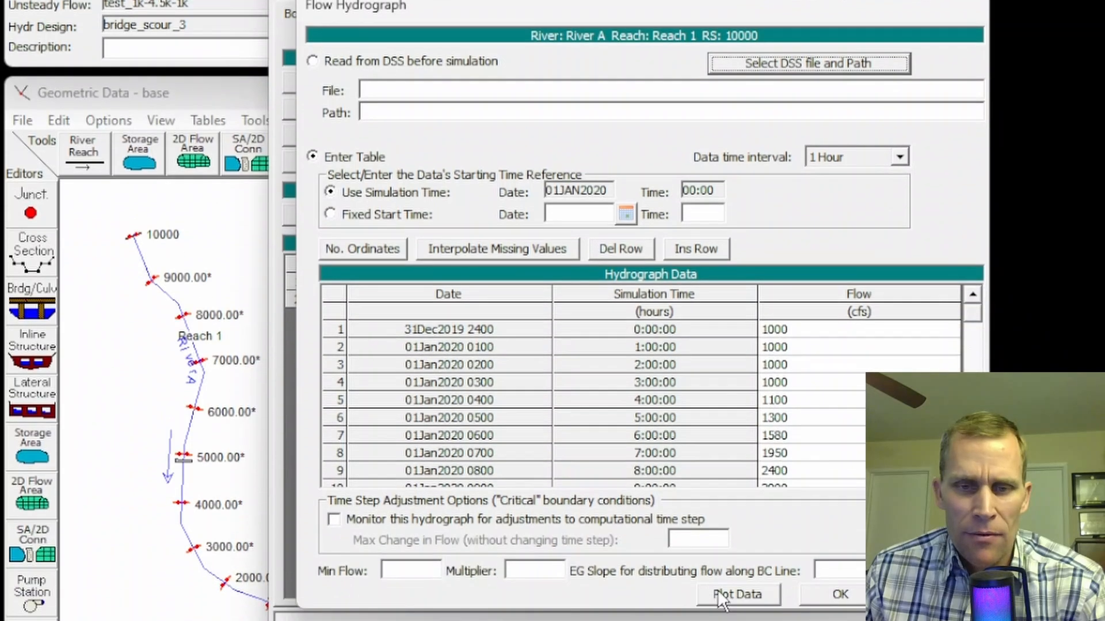
click(720, 595)
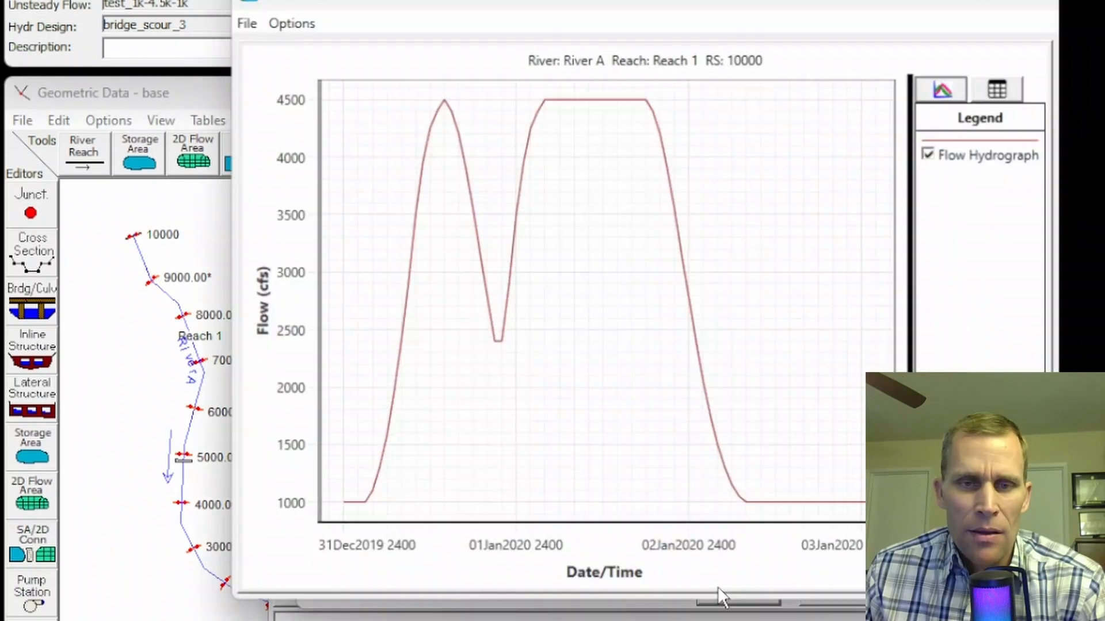
click(1035, 8)
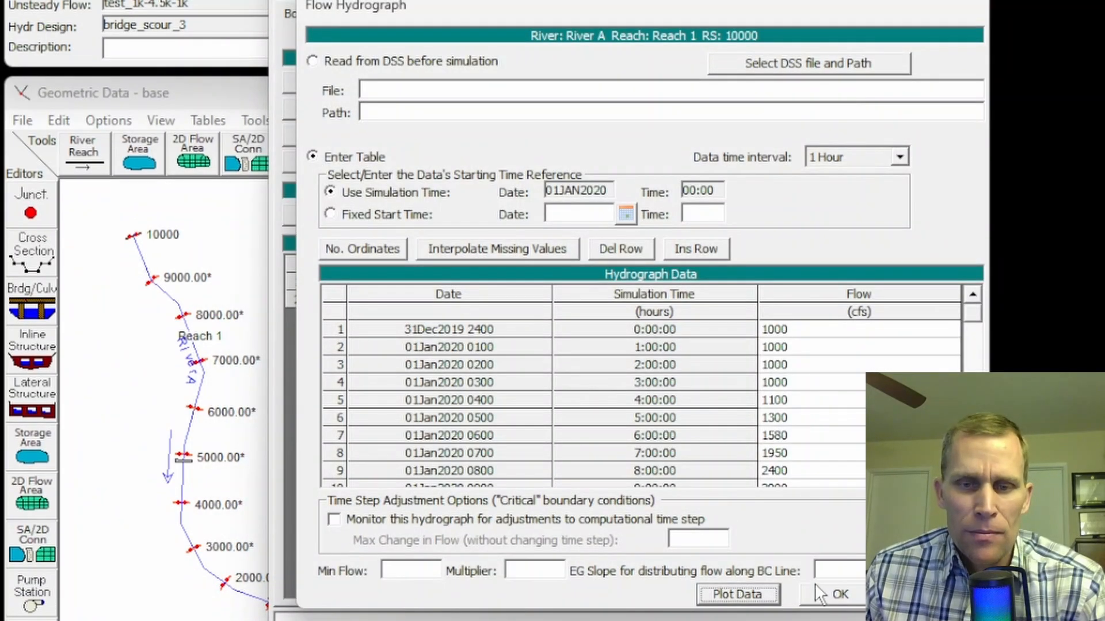
click(835, 594)
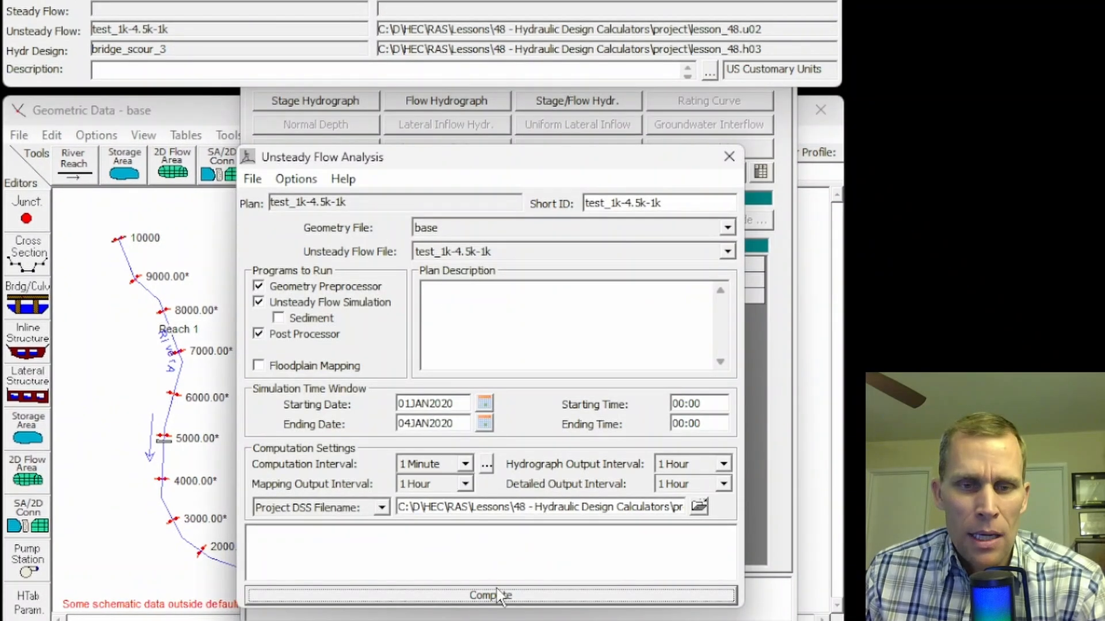
- Compute the unsteady flow simulation for plan test_1k-4.5k-1k and close the analysis and flow data windows
click(494, 594)
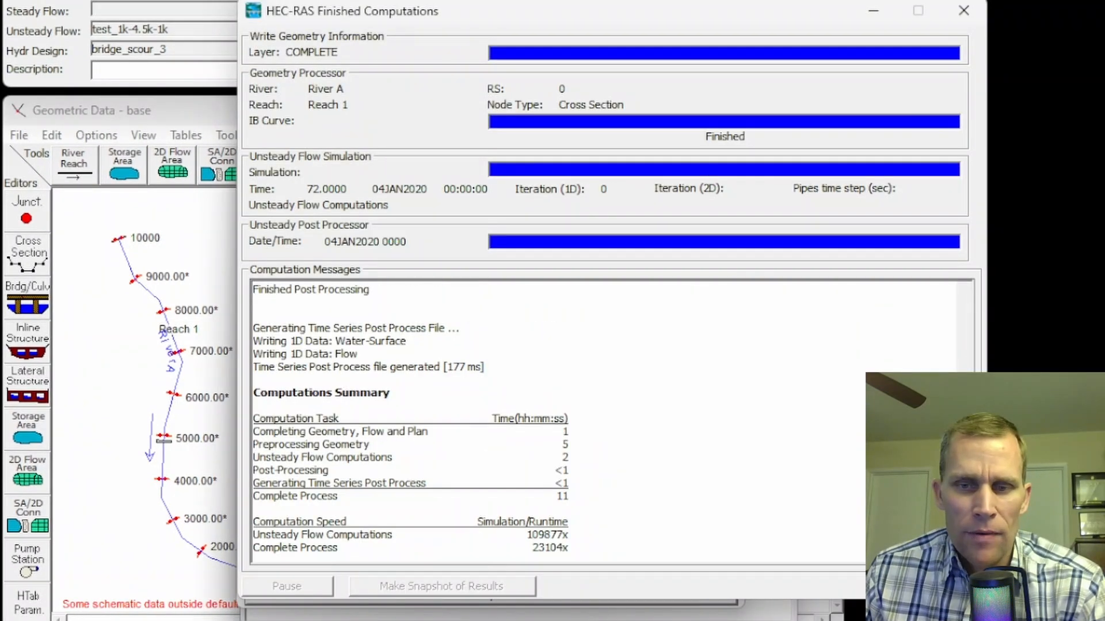
click(926, 586)
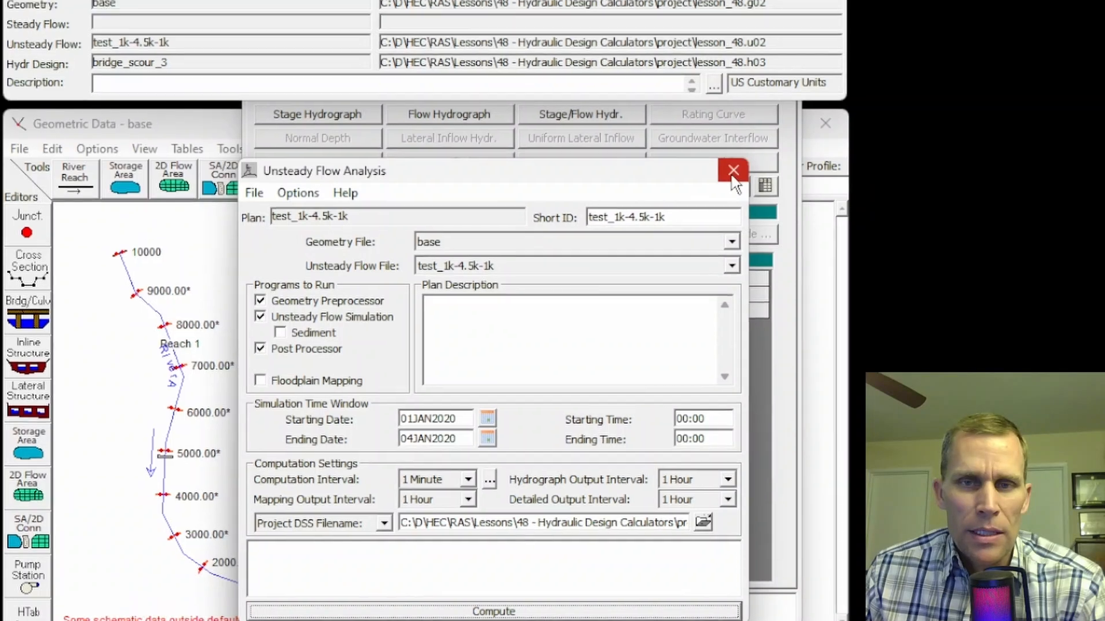
click(733, 170)
click(834, 121)
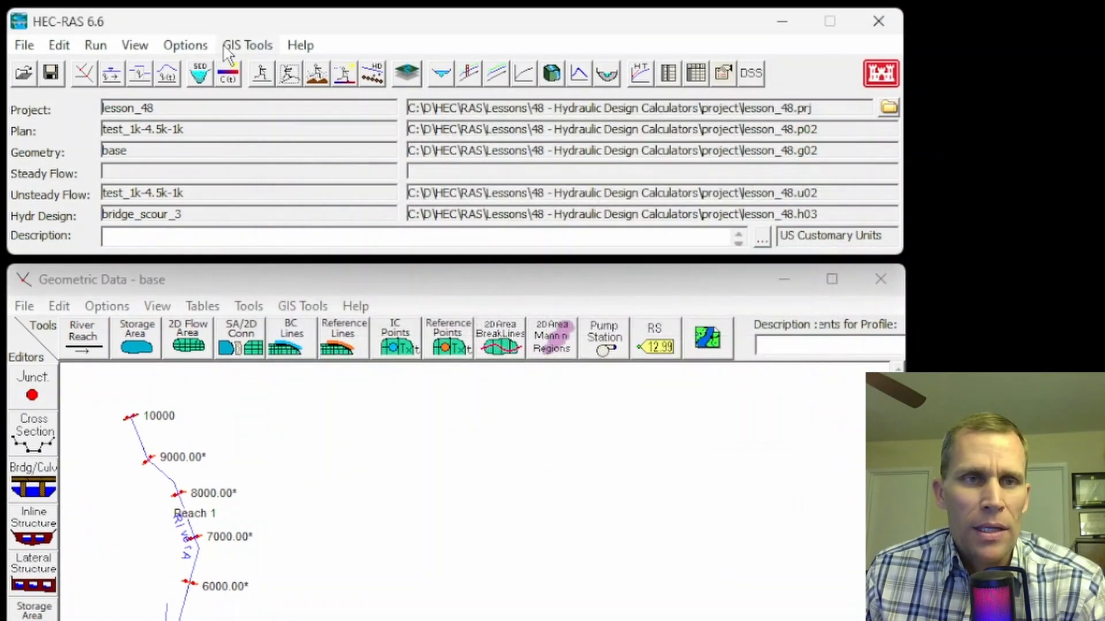
- Display the cross section plot for River A, Reach 1 at river station 4900 BR U
click(134, 44)
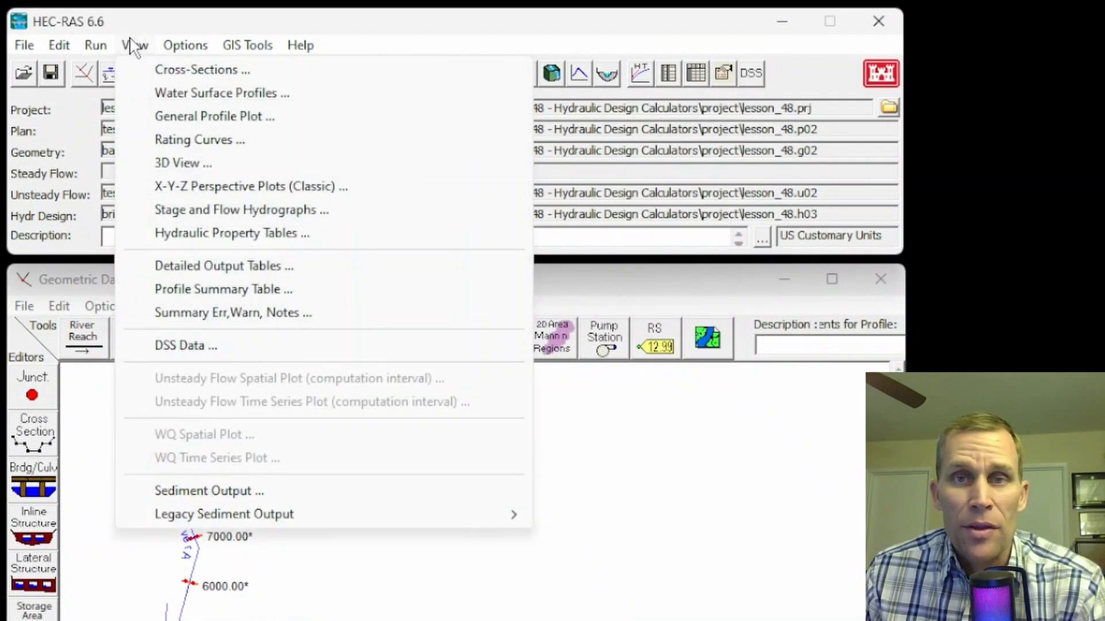
click(163, 72)
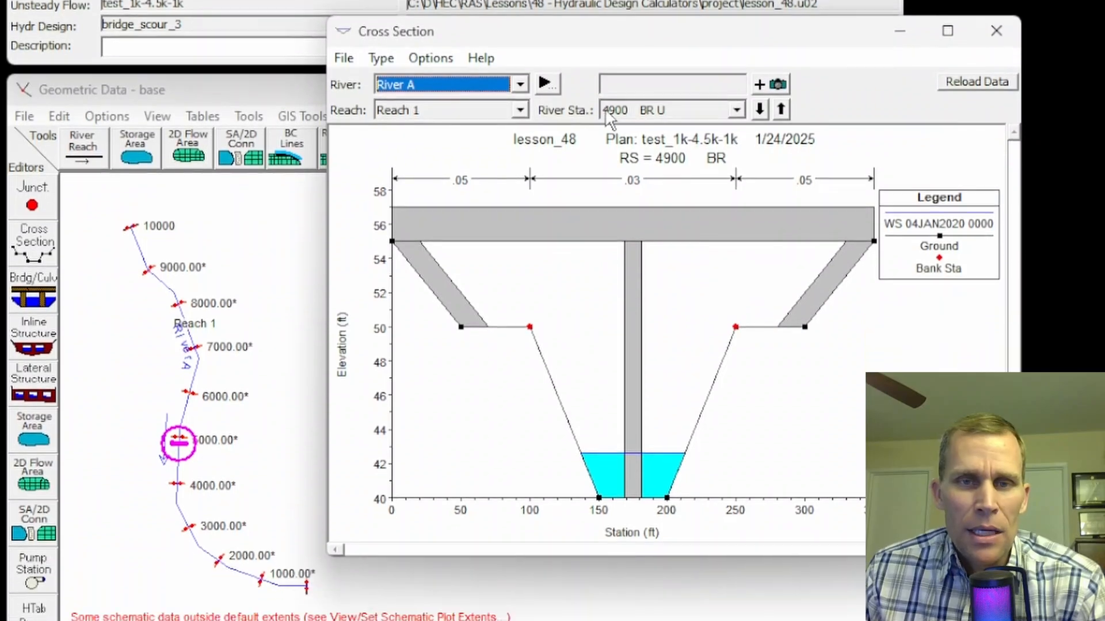
click(619, 111)
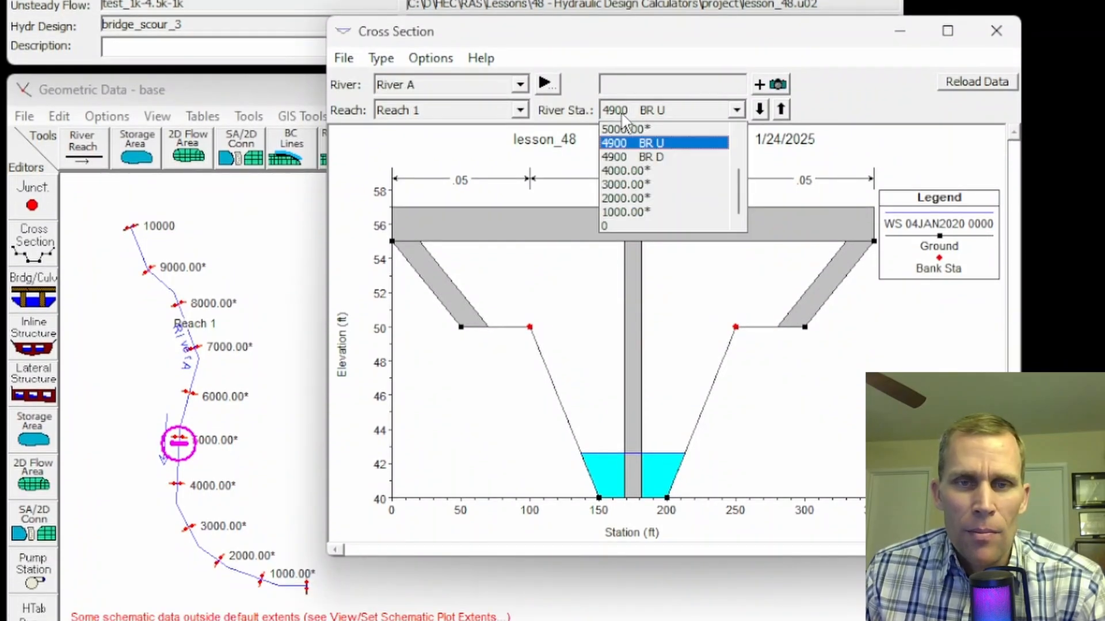
click(627, 148)
- Play the water surface animation through the bridge cross section and close the plot
click(435, 63)
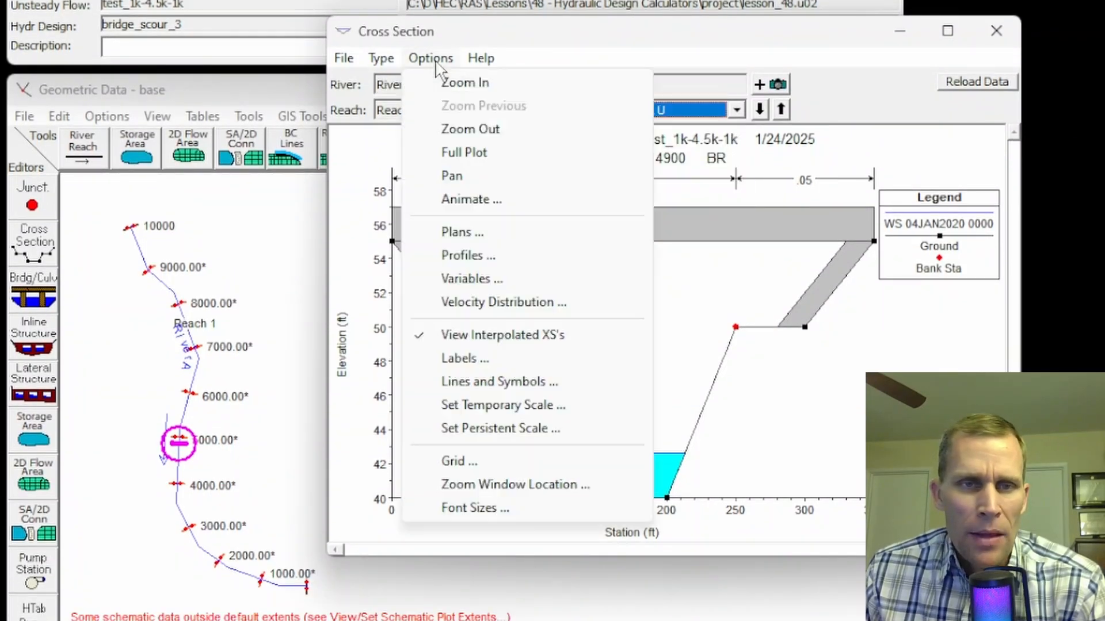
click(468, 200)
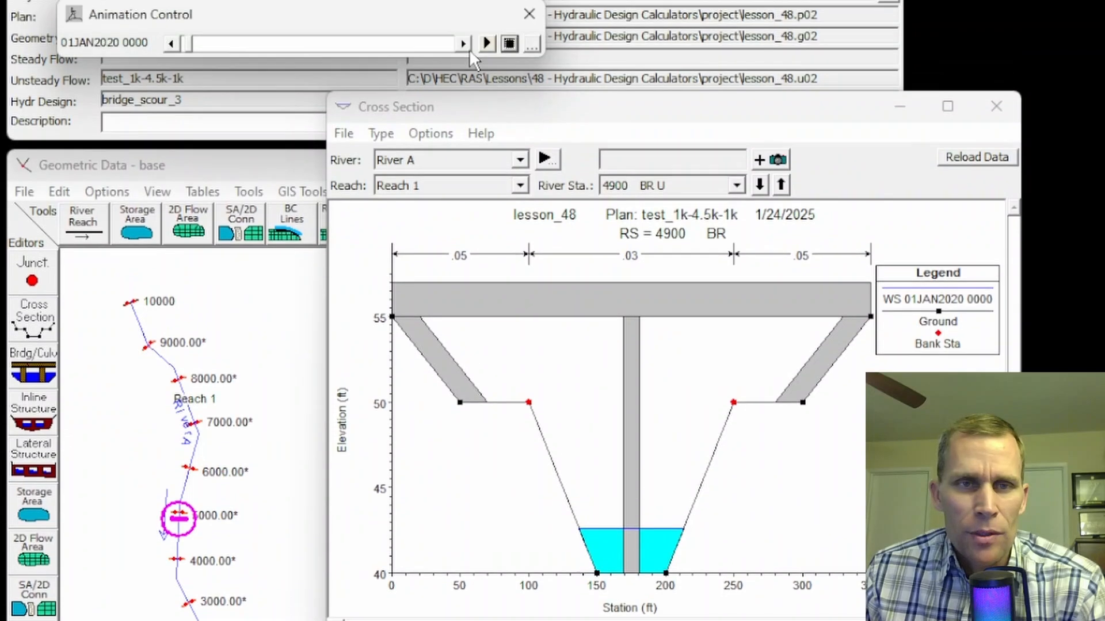
click(485, 46)
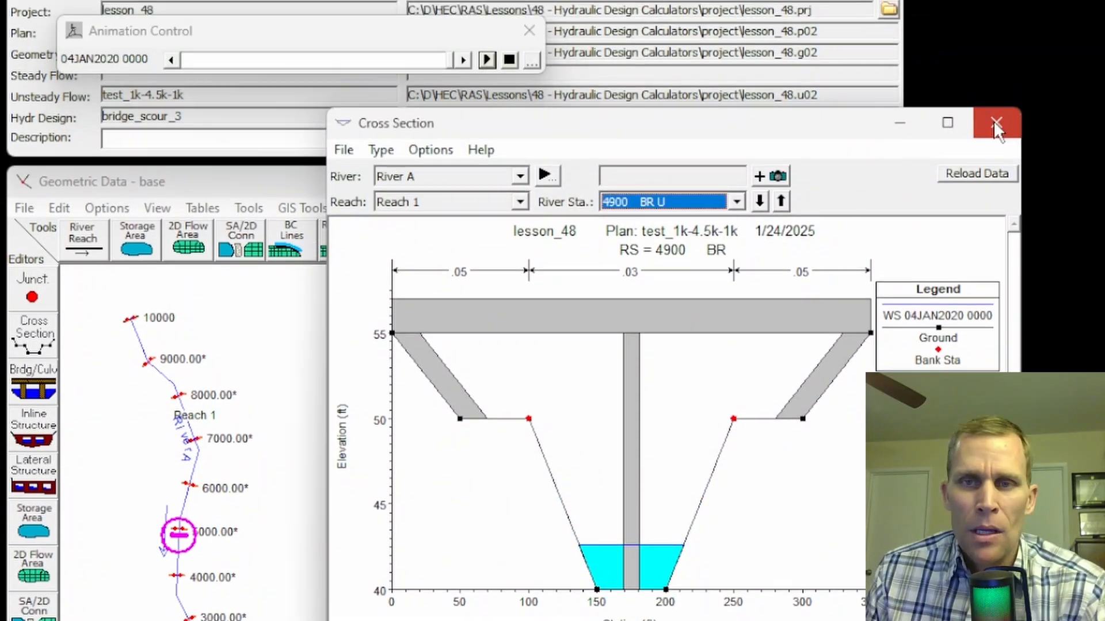
click(996, 106)
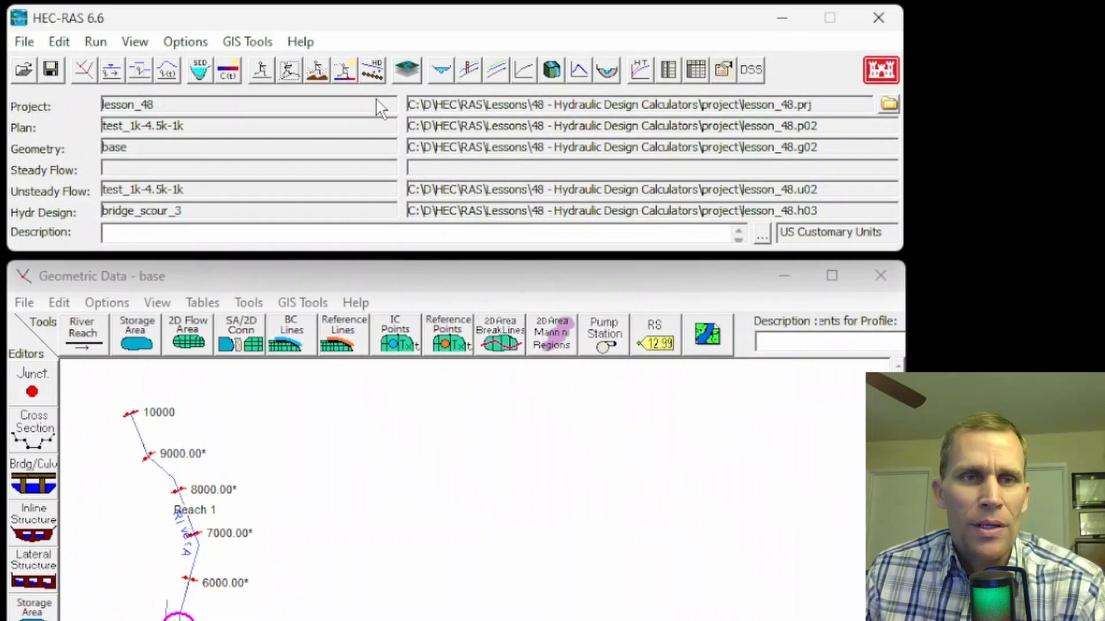
- Open the Bridge Scour hydraulic design calculator and view the list of saved hydraulic design files without switching files
click(373, 72)
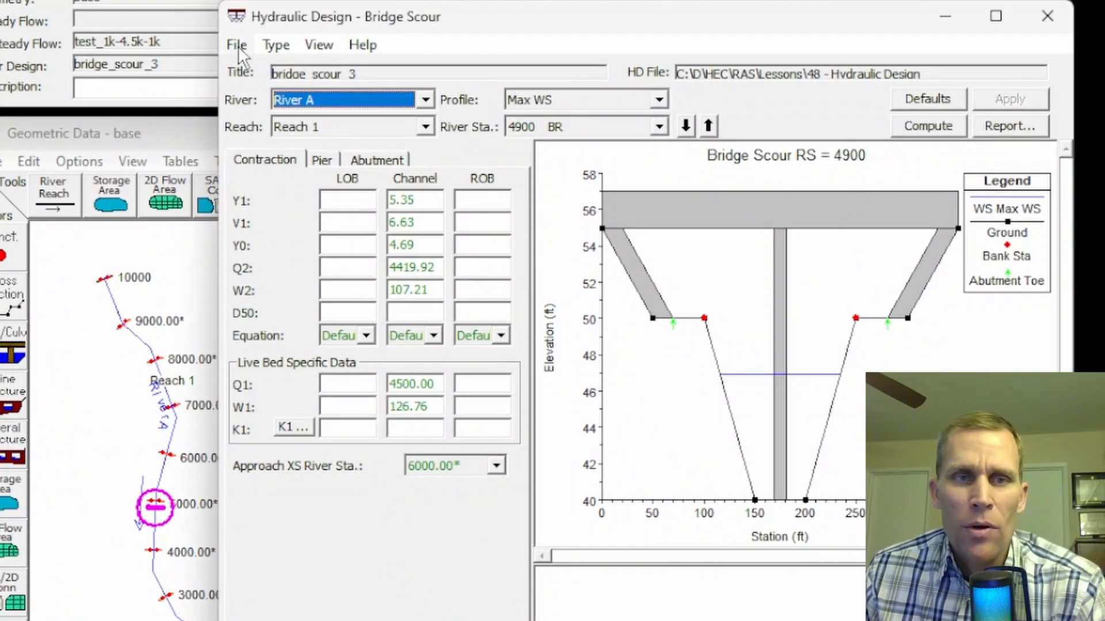
click(237, 46)
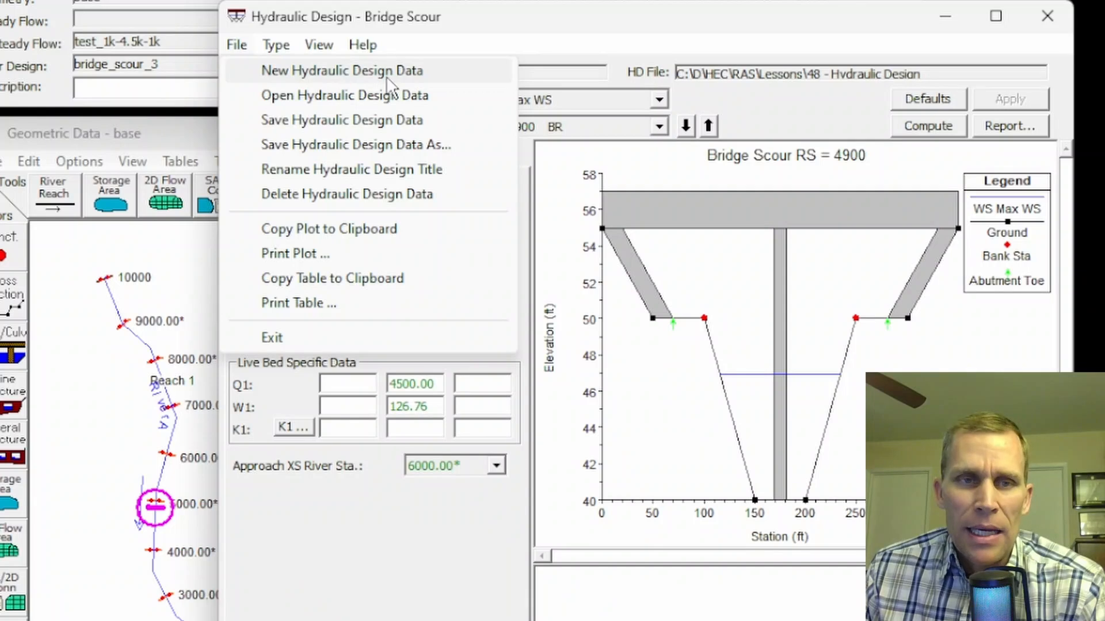
click(247, 50)
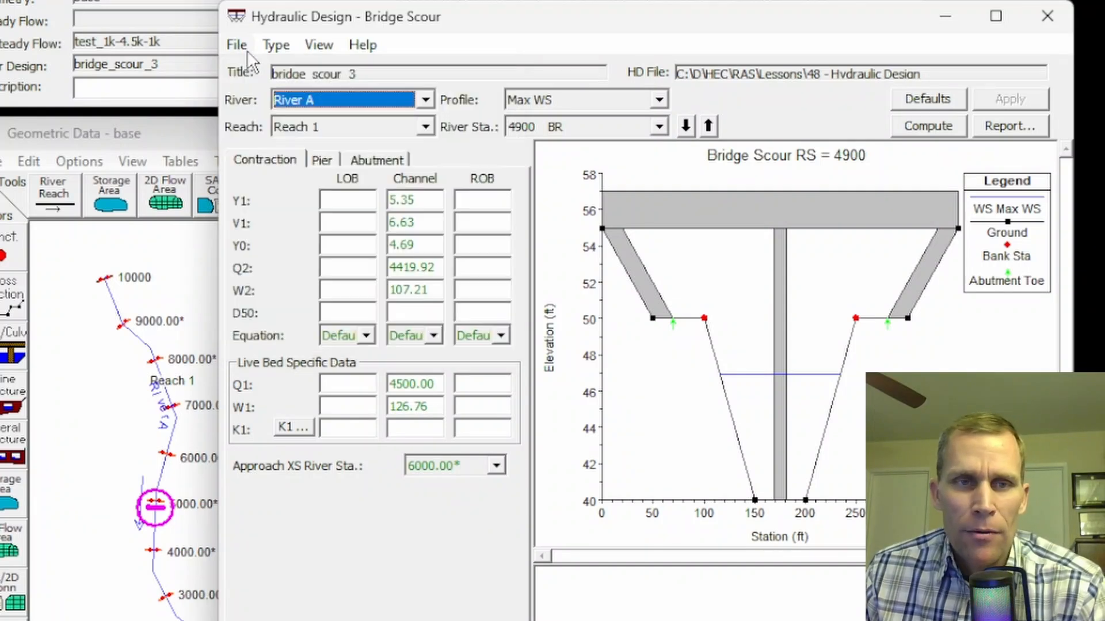
click(246, 52)
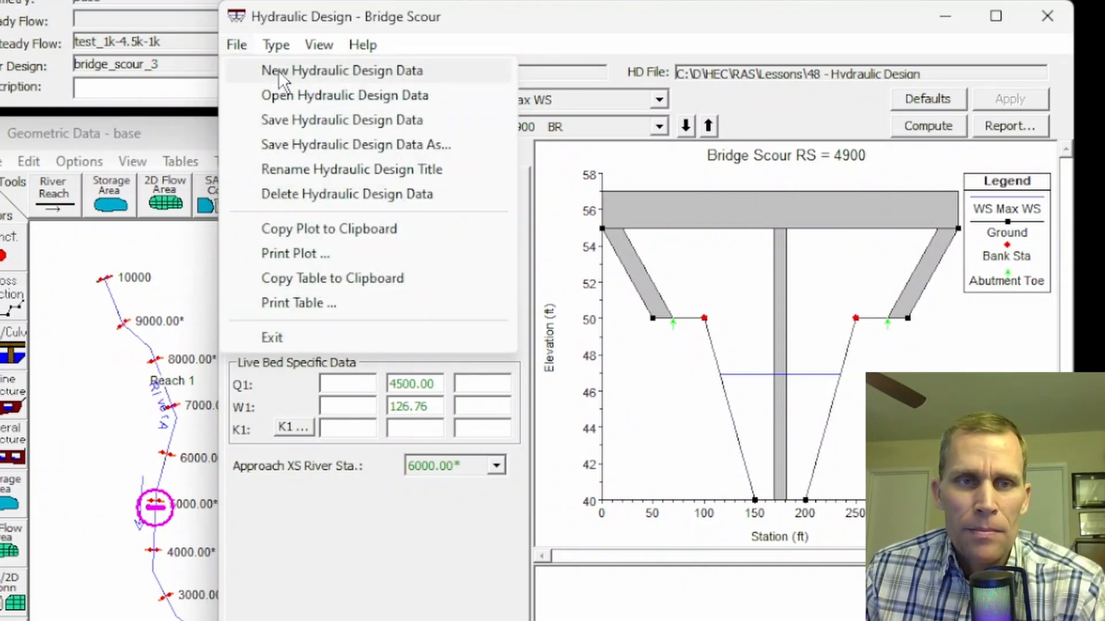
click(292, 95)
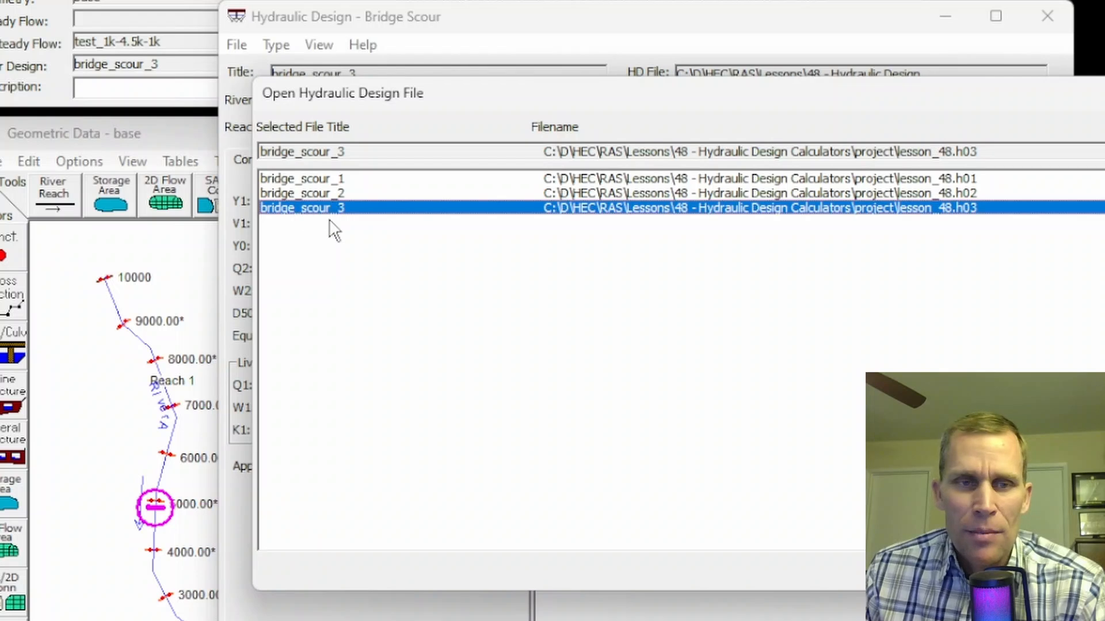
key(Escape)
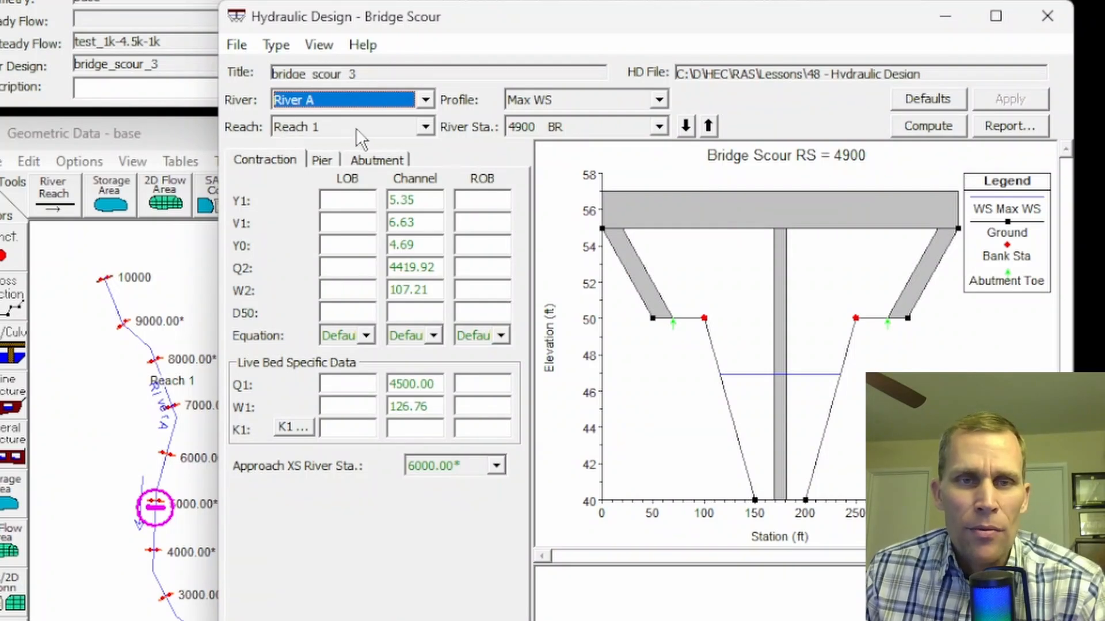
- Check the river stations available for bridge scour, keep 4900 BR, and compare its location with the river schematic
click(541, 125)
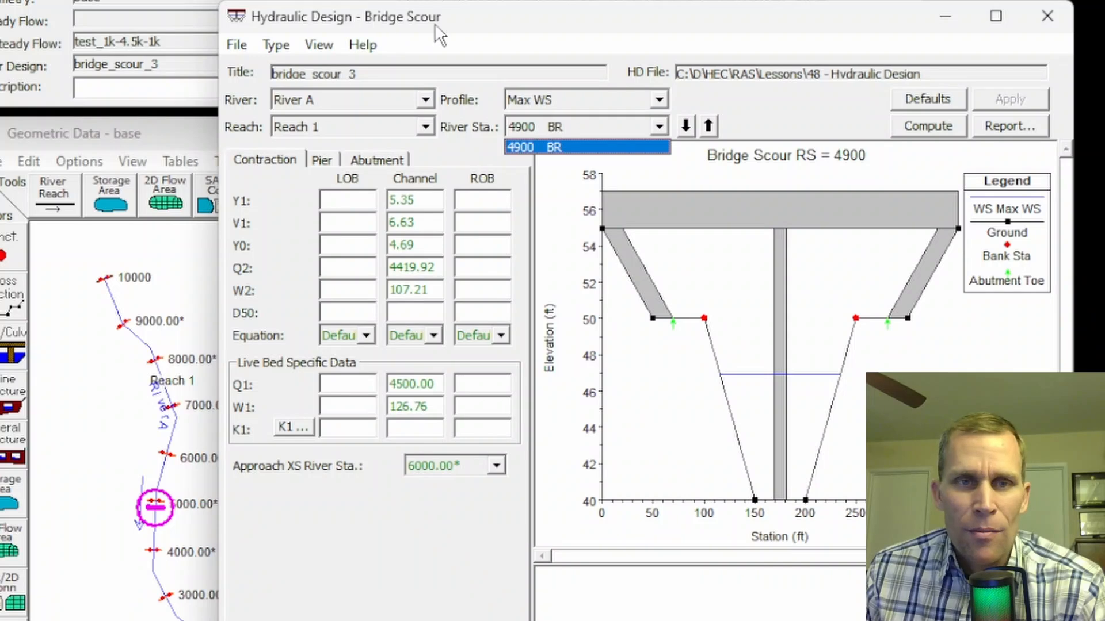
click(574, 131)
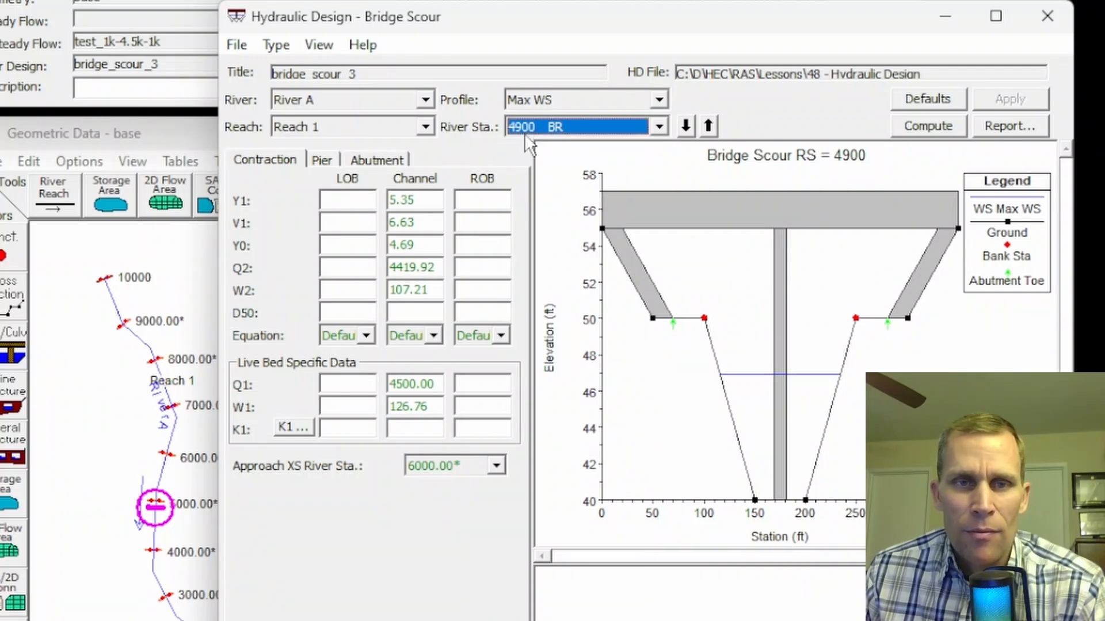
click(569, 129)
click(574, 161)
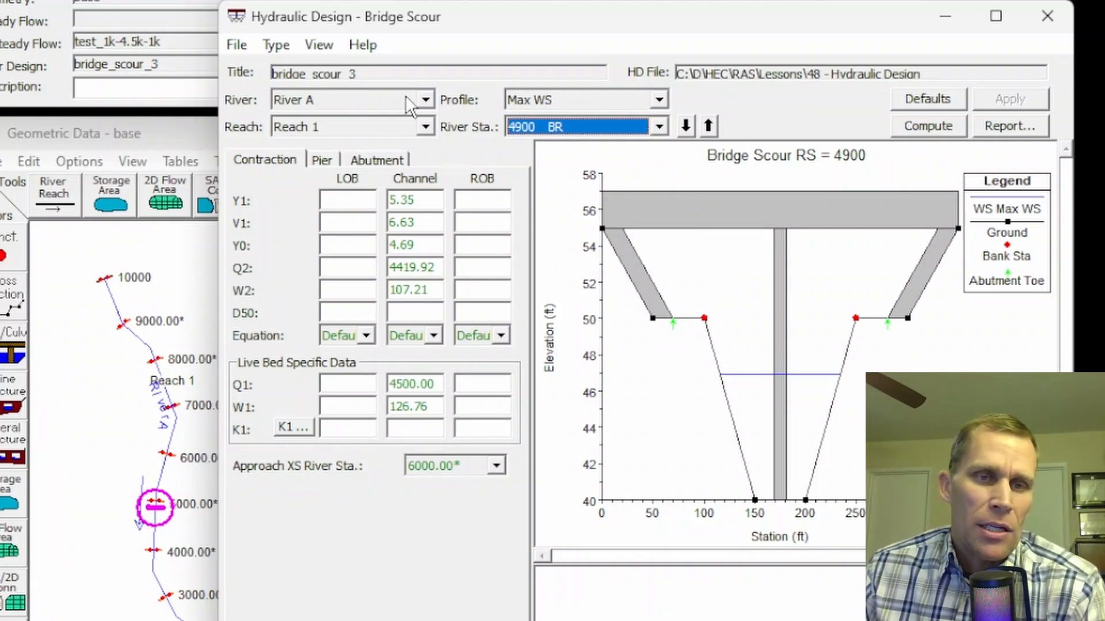
drag(429, 30, 510, 55)
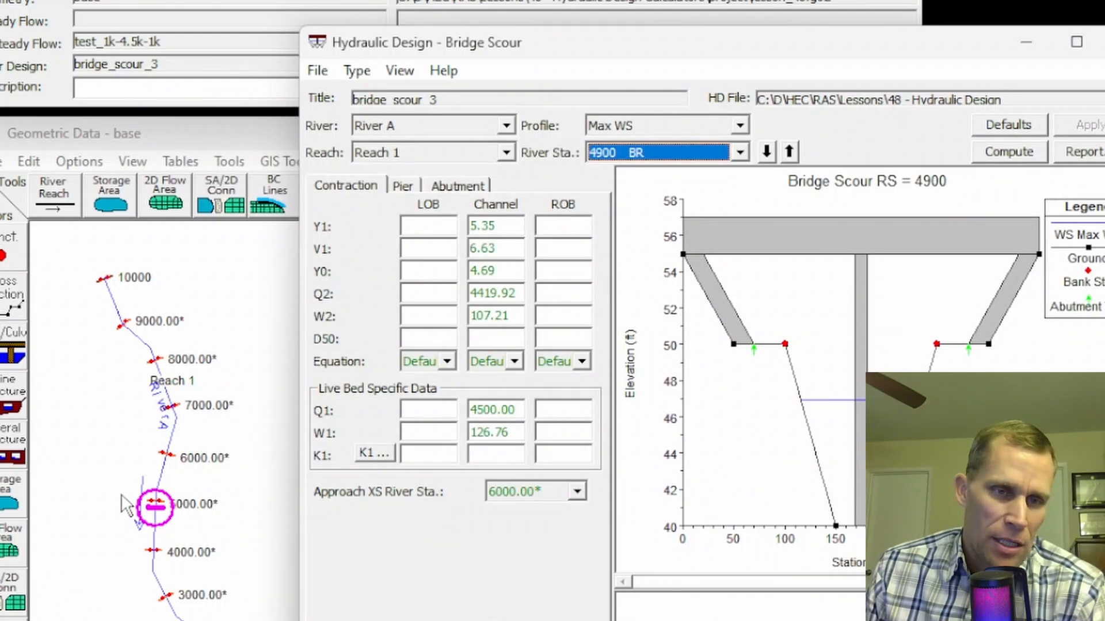
drag(492, 44, 423, 40)
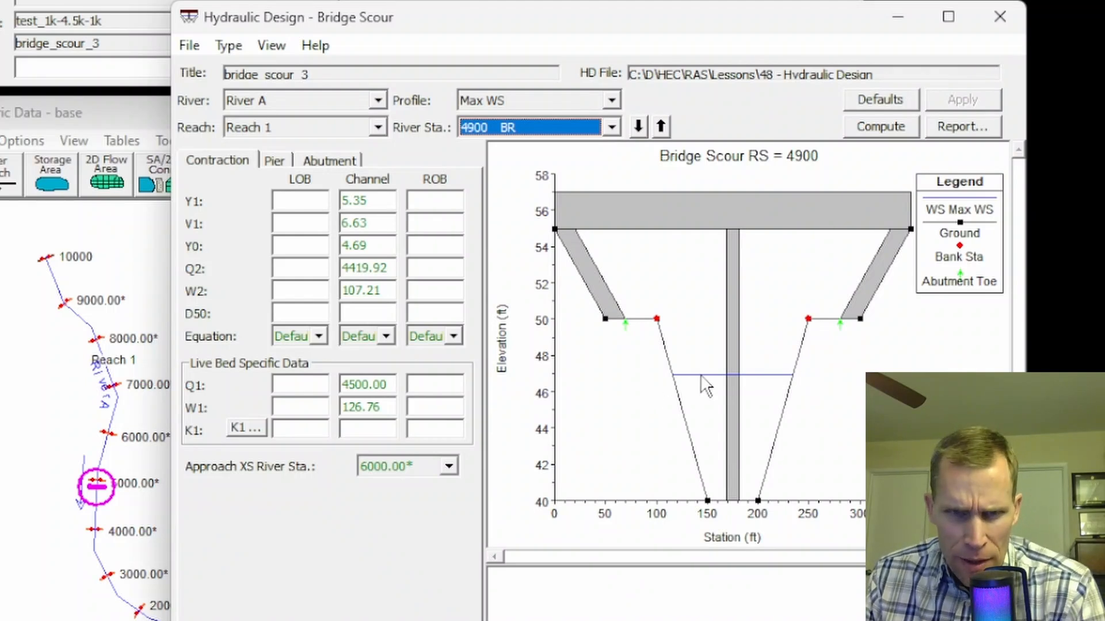
click(610, 128)
- View the bridge scour data for profiles 01JAN2020 0300 and 01JAN2020 0900, and return to the Max WS profile
click(611, 100)
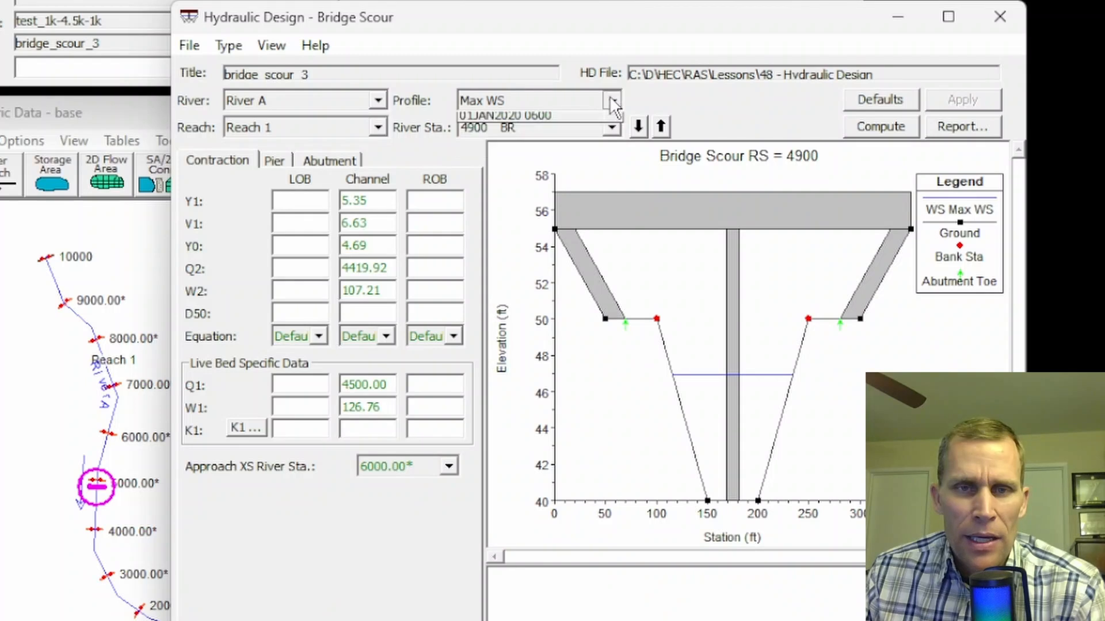
click(543, 164)
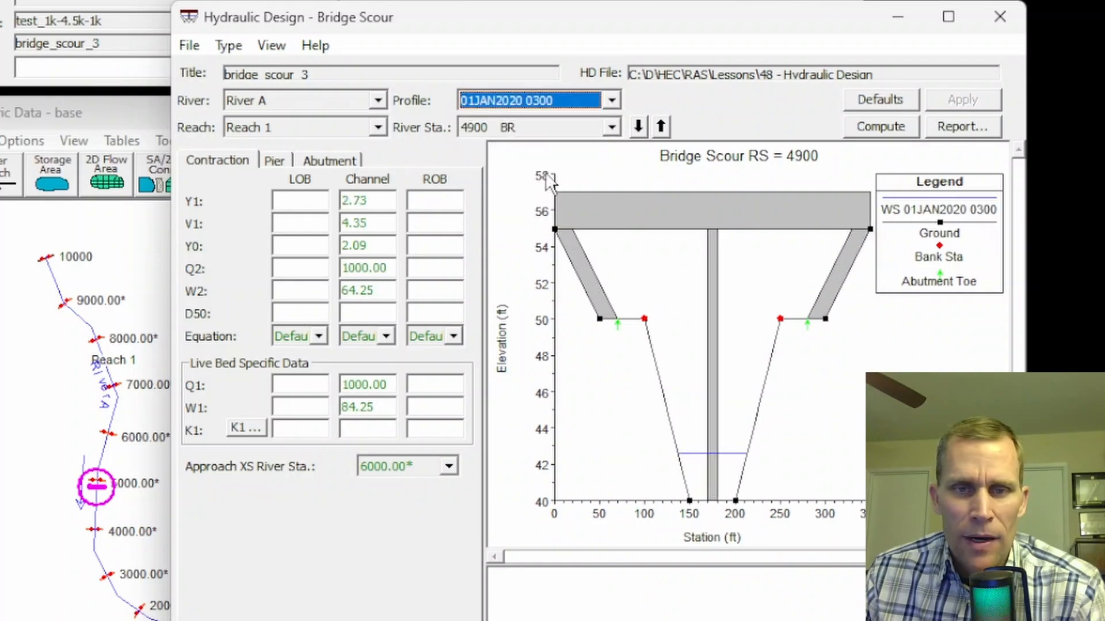
click(611, 101)
click(555, 210)
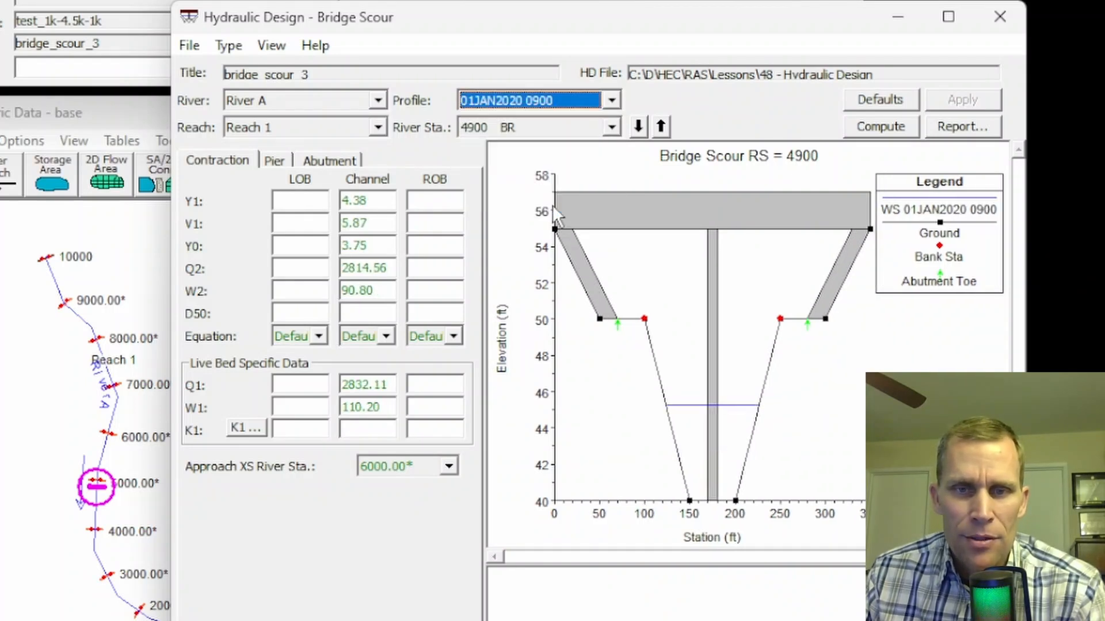
click(611, 100)
scroll(537, 147, up, 3)
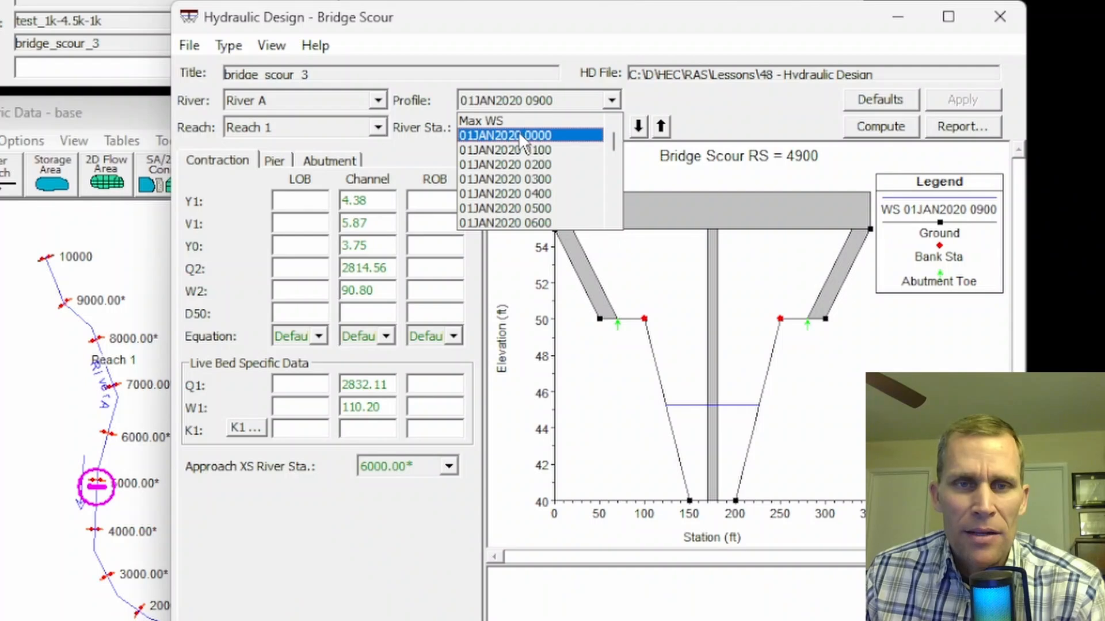
click(507, 122)
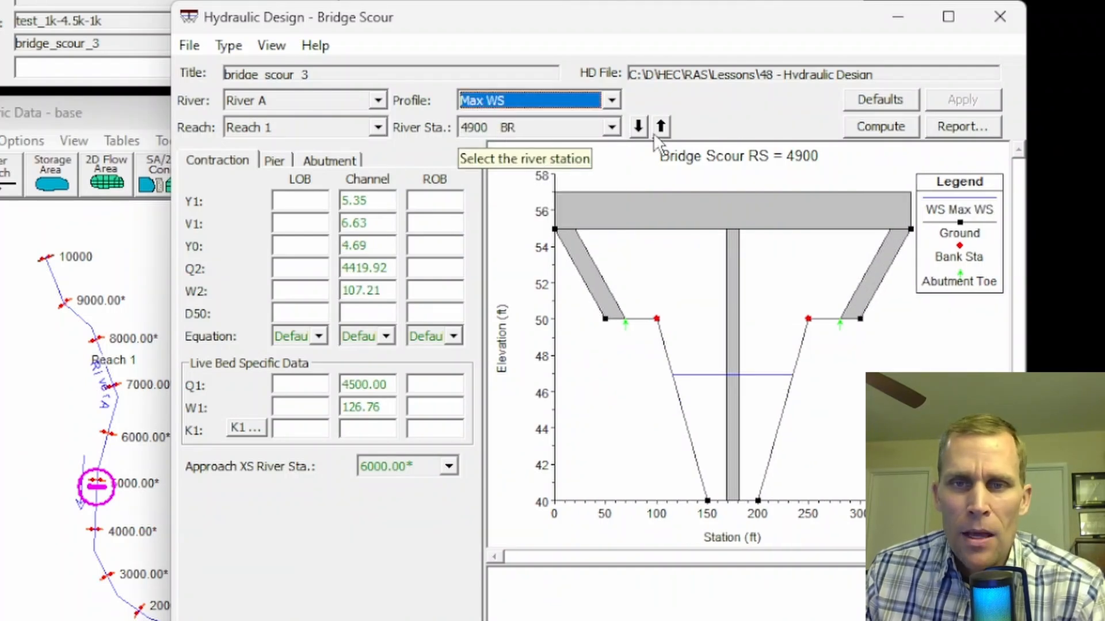
- Reset the bridge scour inputs to their defaults and review the contraction, pier and abutment data
click(881, 99)
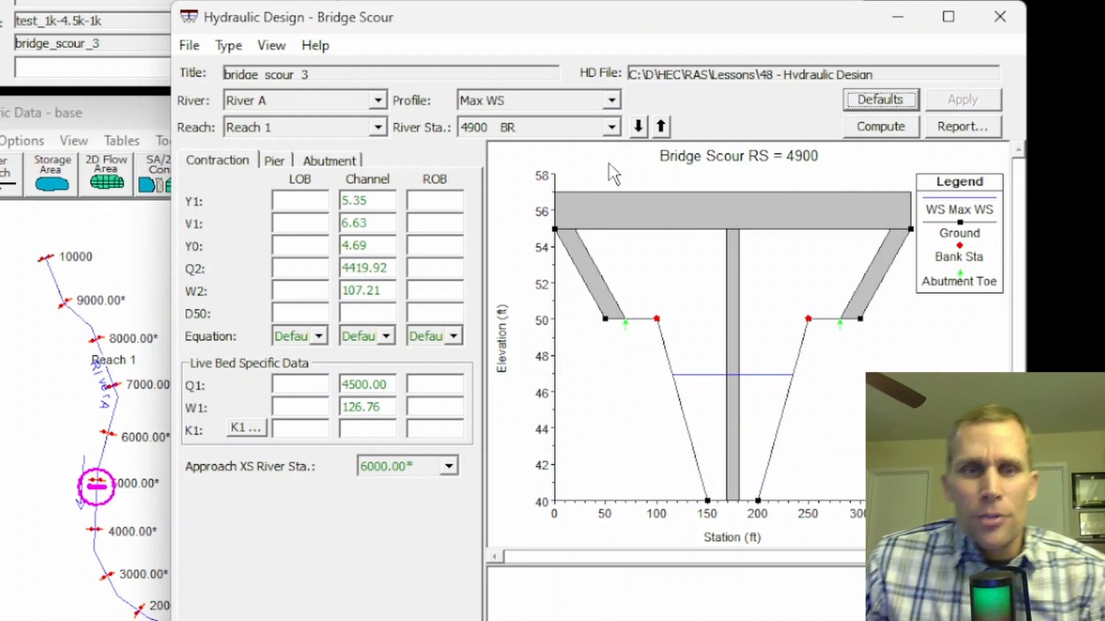
click(218, 160)
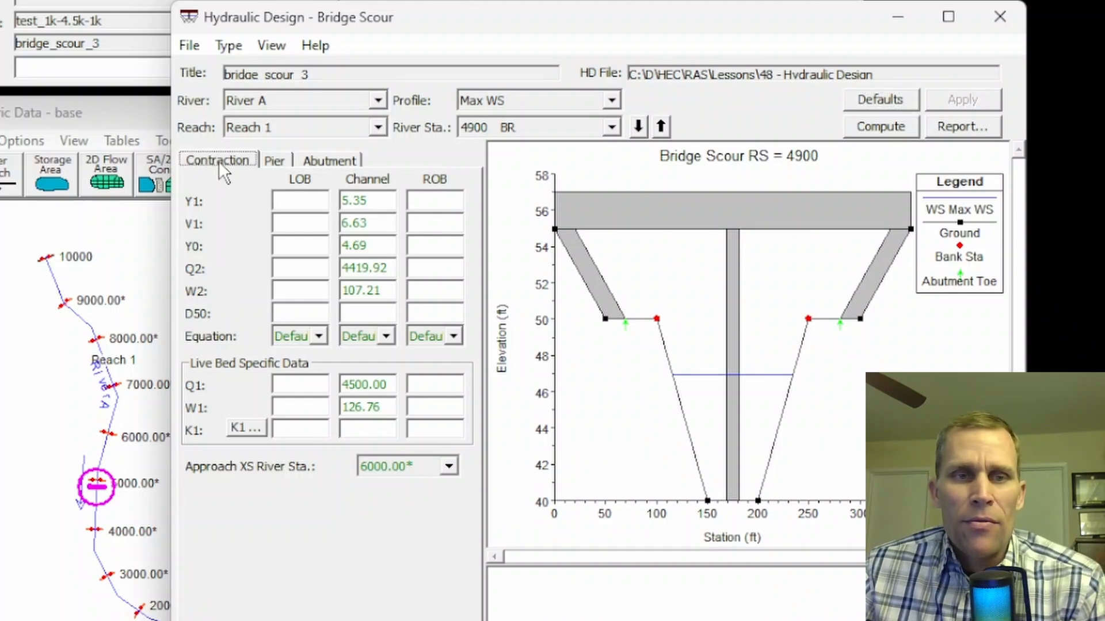
click(276, 159)
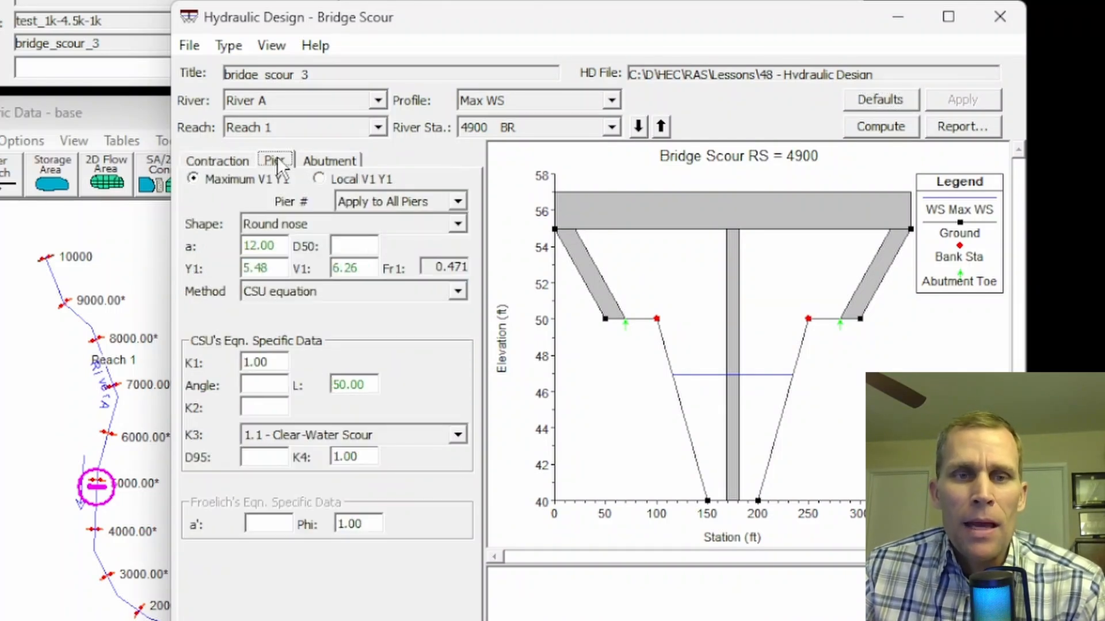
click(325, 162)
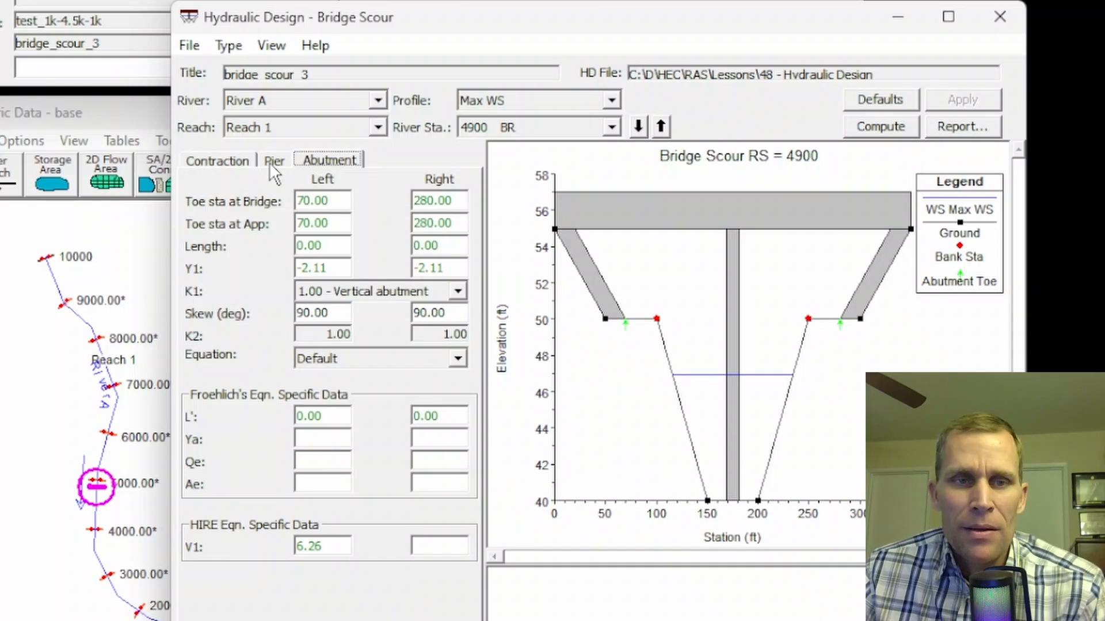
click(216, 163)
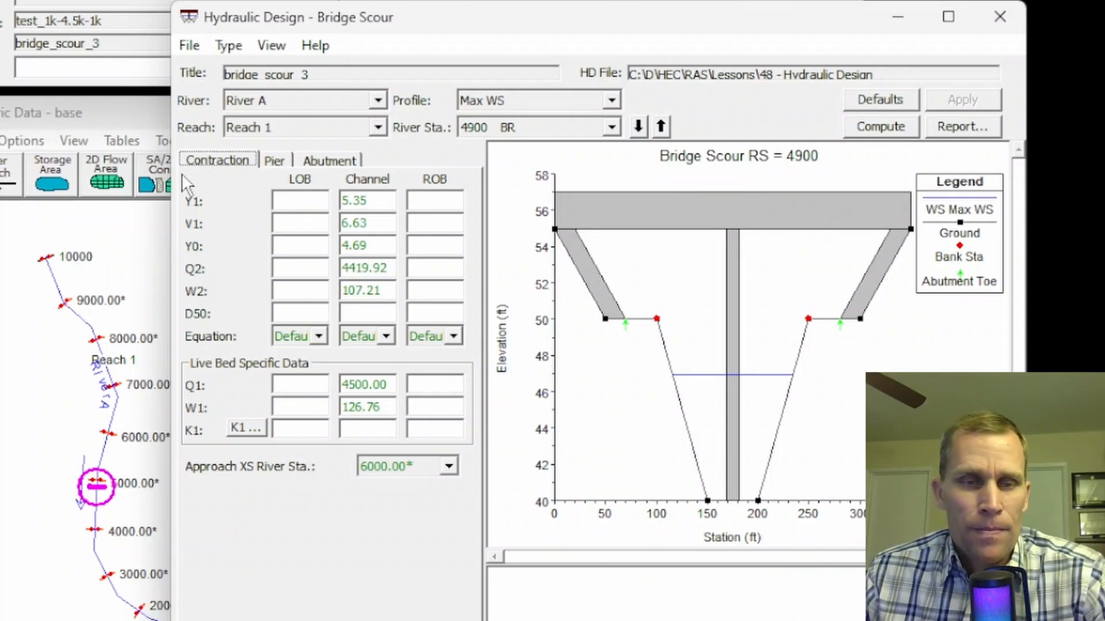
click(273, 162)
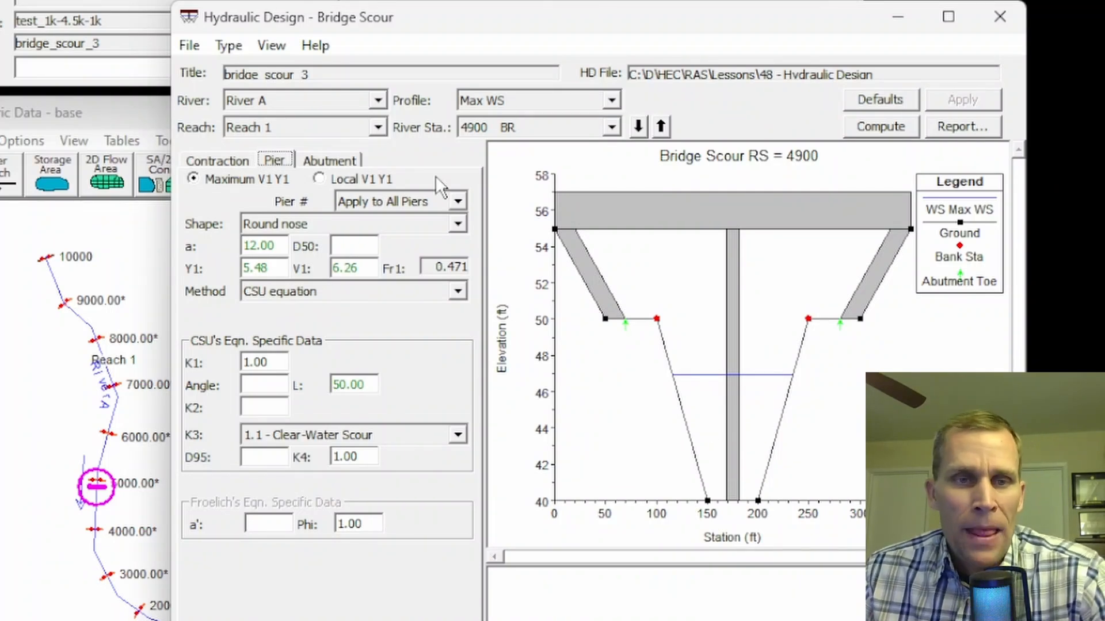
click(334, 161)
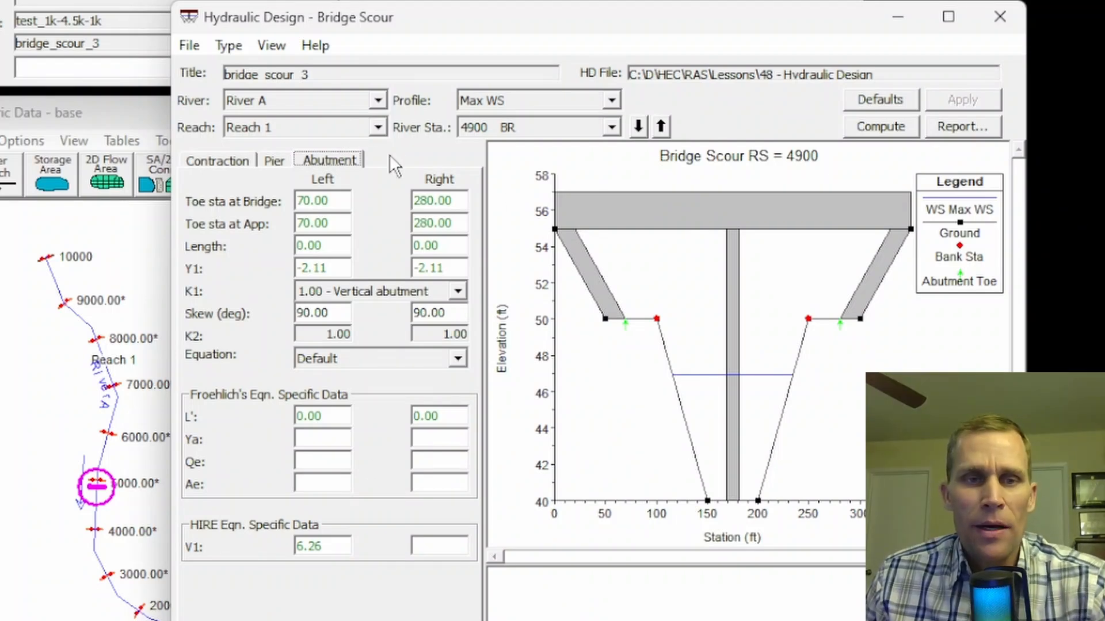
- Return to the contraction scour data and check the choices for the approach cross section river station, keeping 6000.00*
click(198, 164)
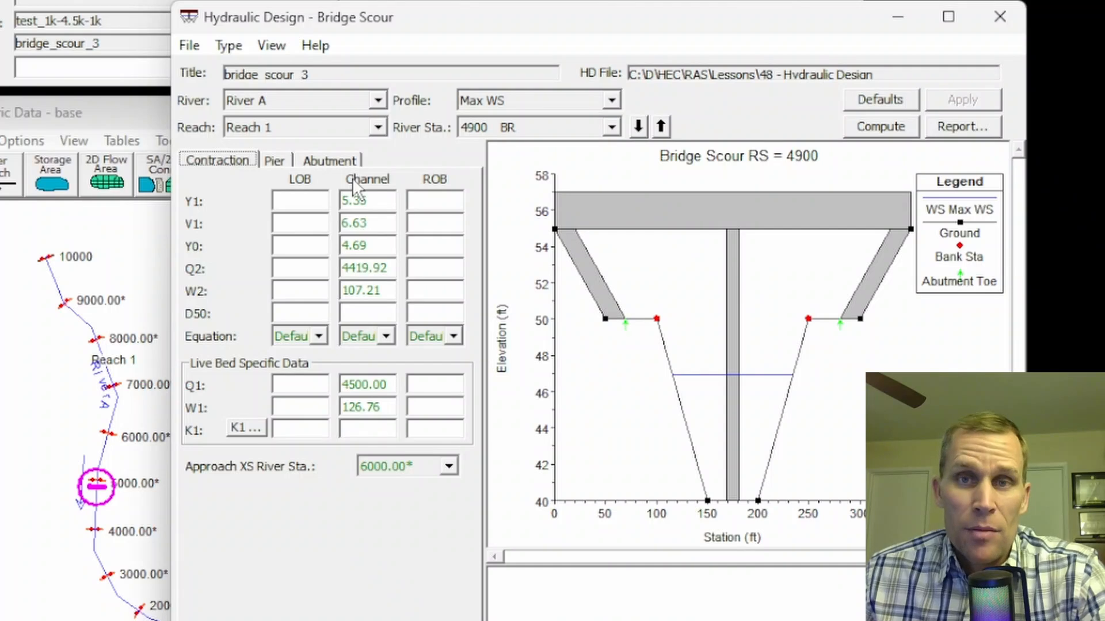
drag(371, 201, 331, 202)
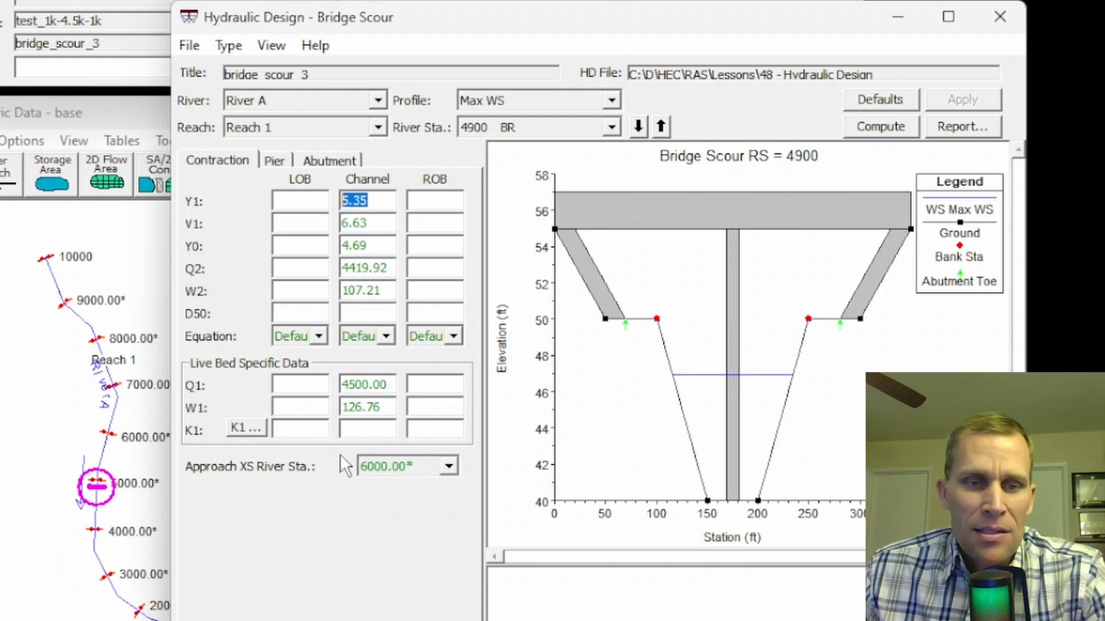
click(383, 465)
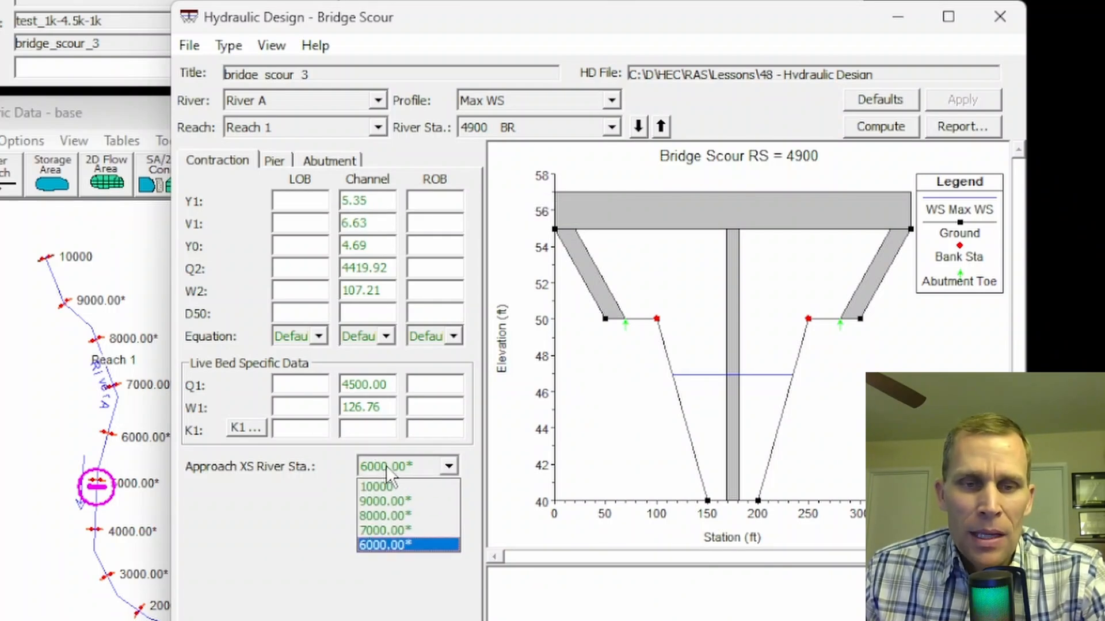
click(341, 461)
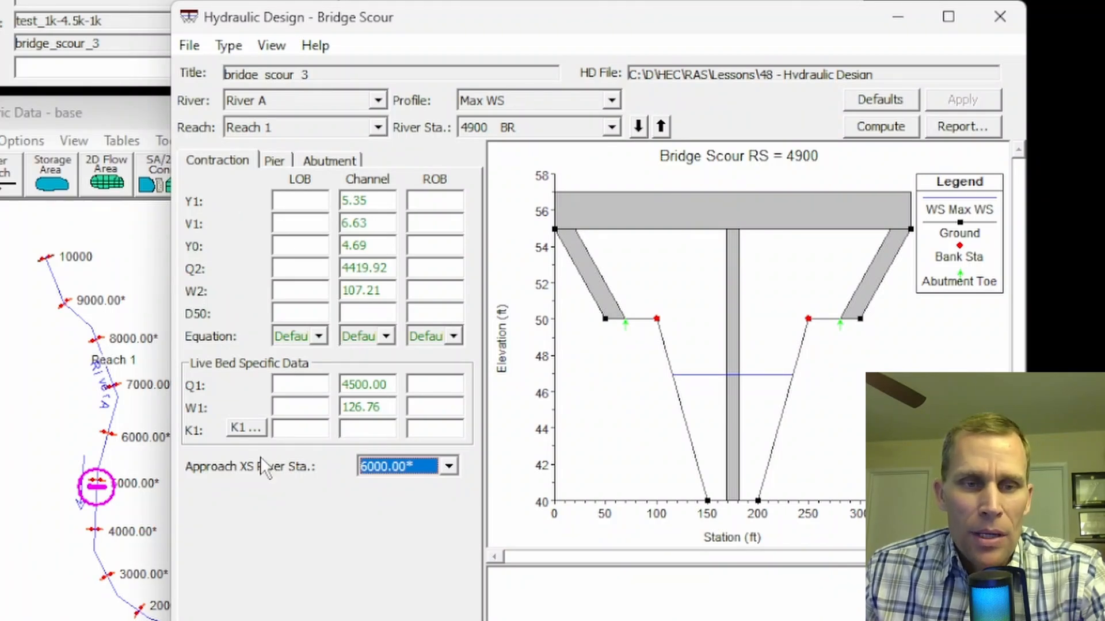
click(404, 472)
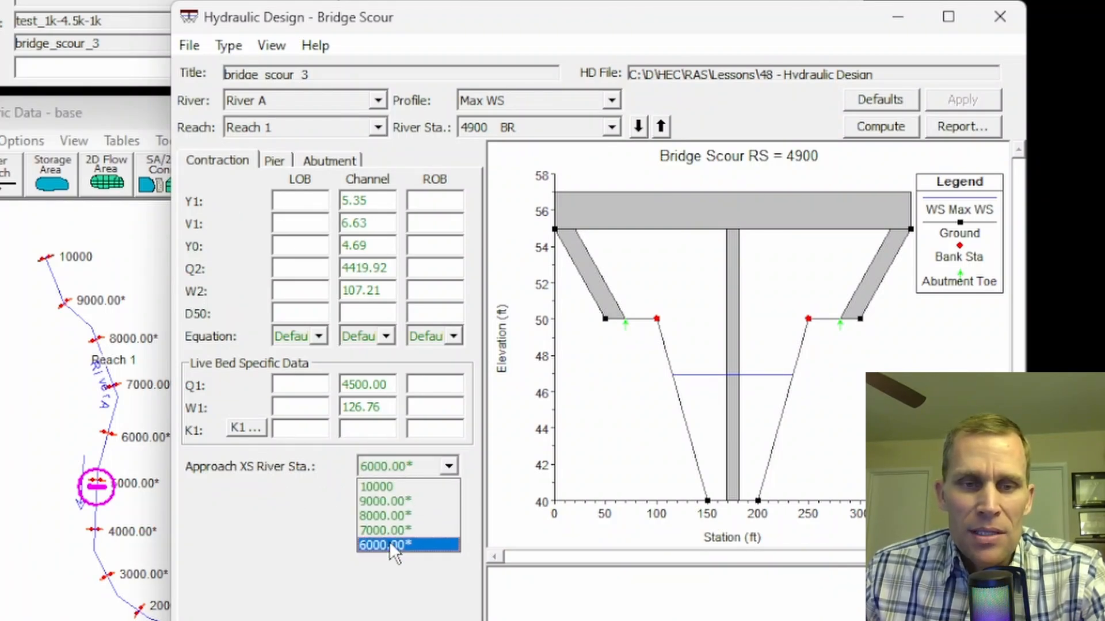
click(68, 428)
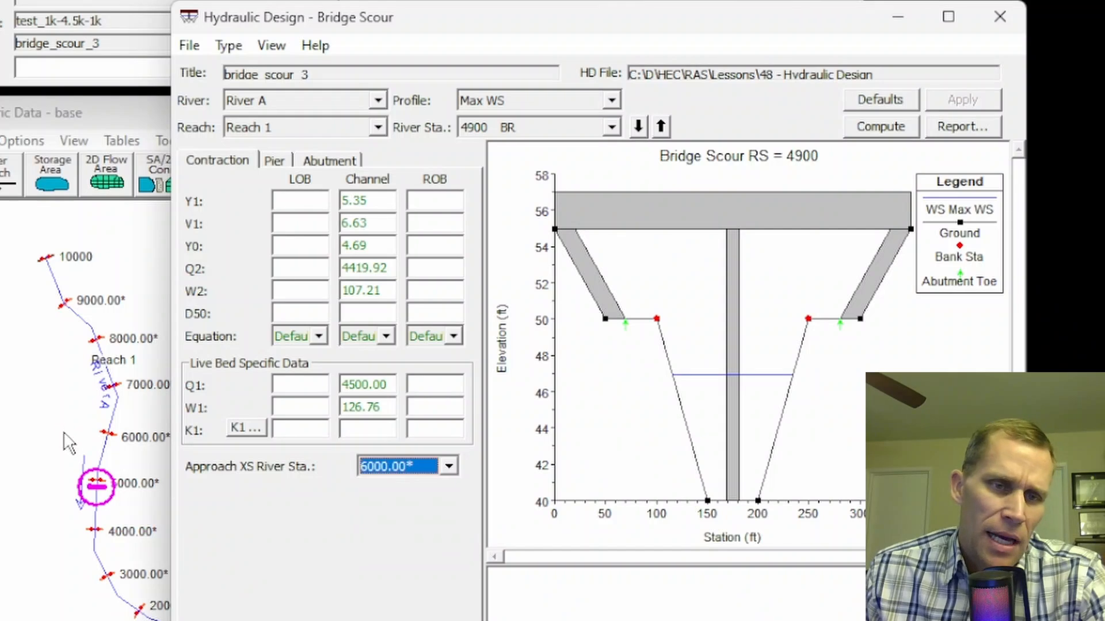
- Examine the positions of approach section 6000 and the bridge at 4900 in the geometric data schematic
click(61, 439)
scroll(62, 448, up, 2)
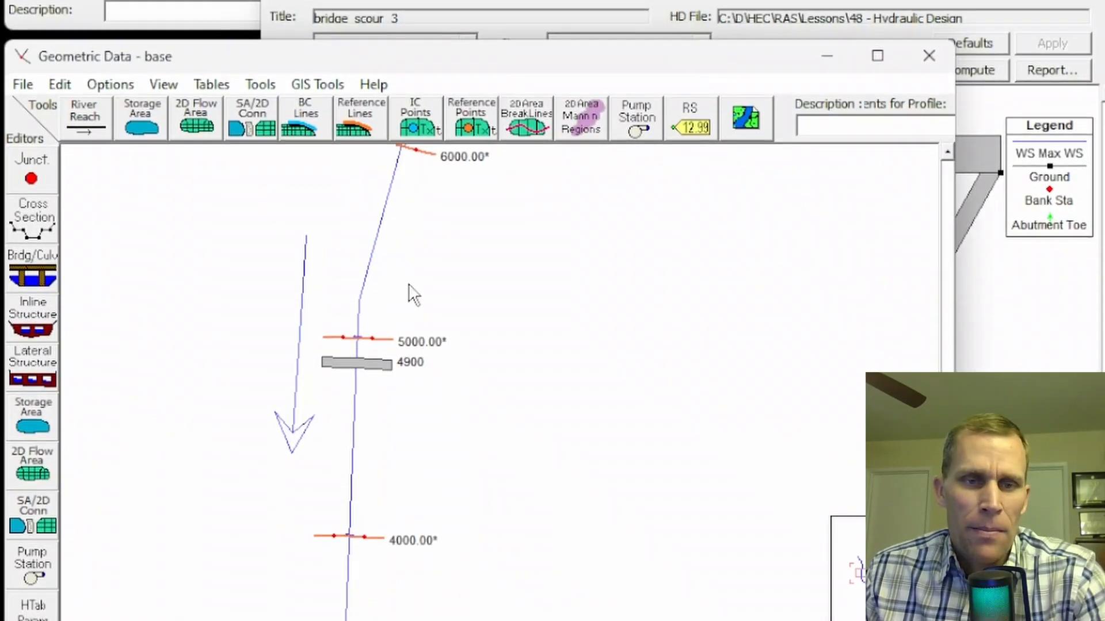
scroll(410, 285, down, 3)
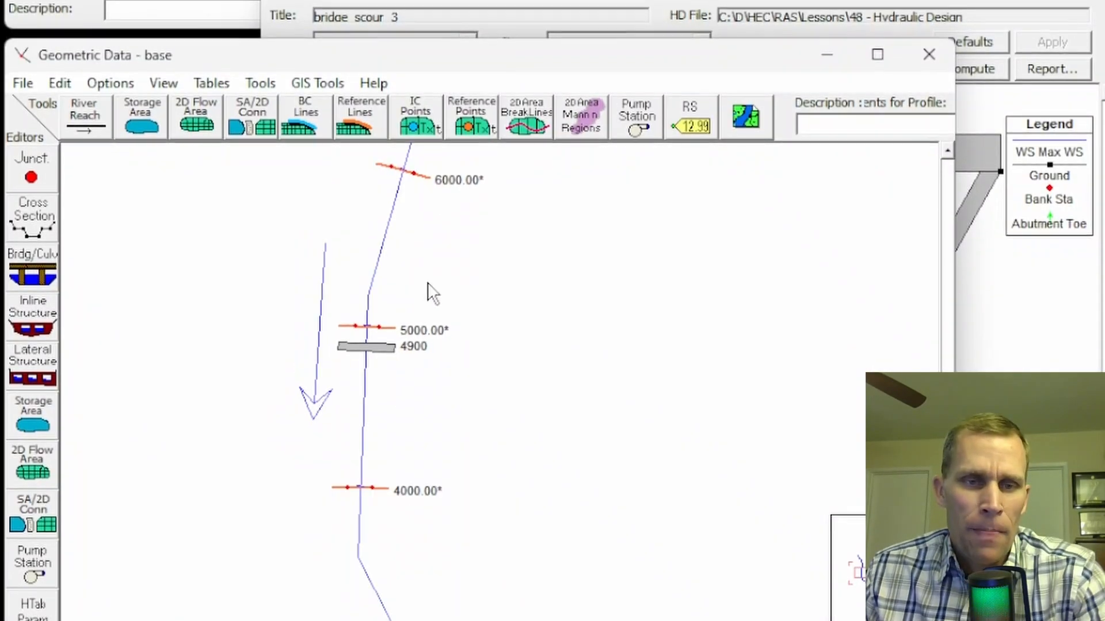
drag(451, 281, 378, 327)
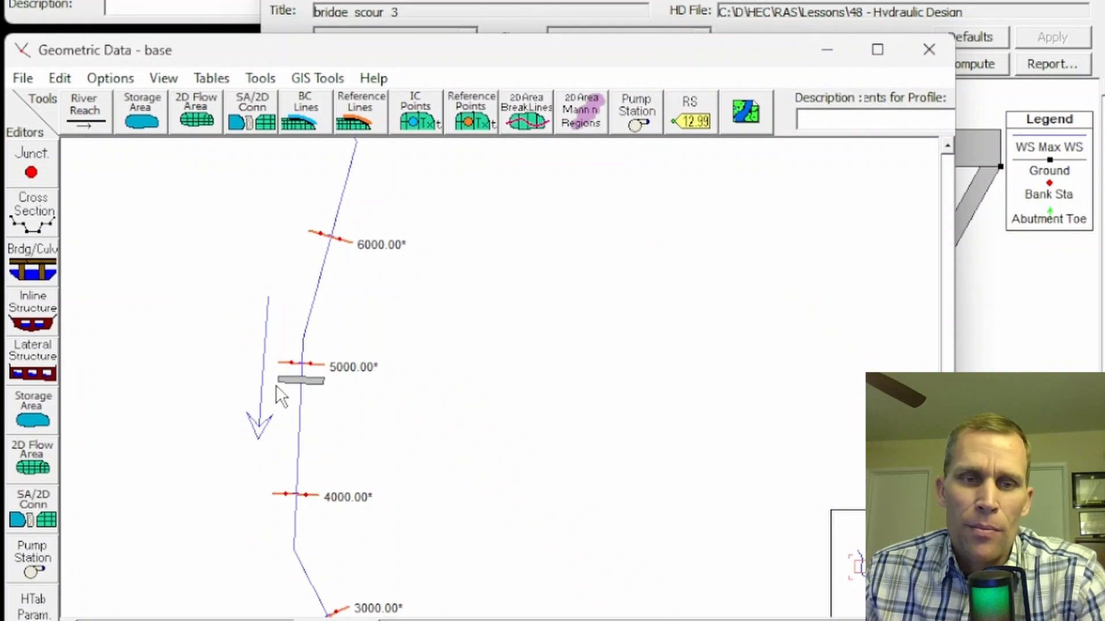
drag(429, 406, 293, 420)
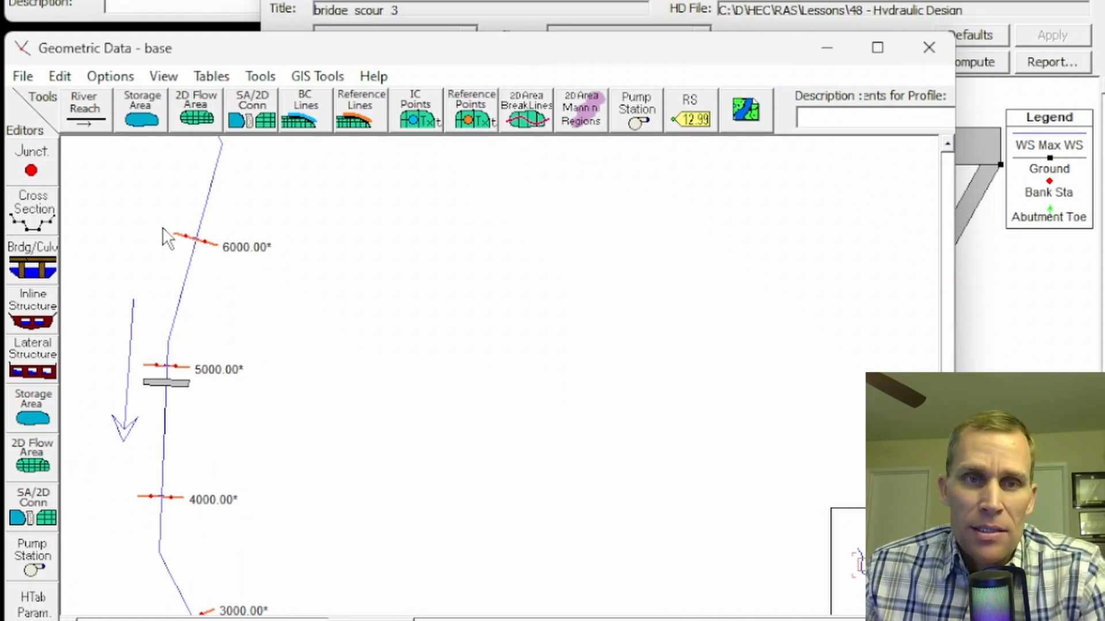
- Switch back to the Bridge Scour window and recheck the available approach river stations without changing the selection
click(587, 11)
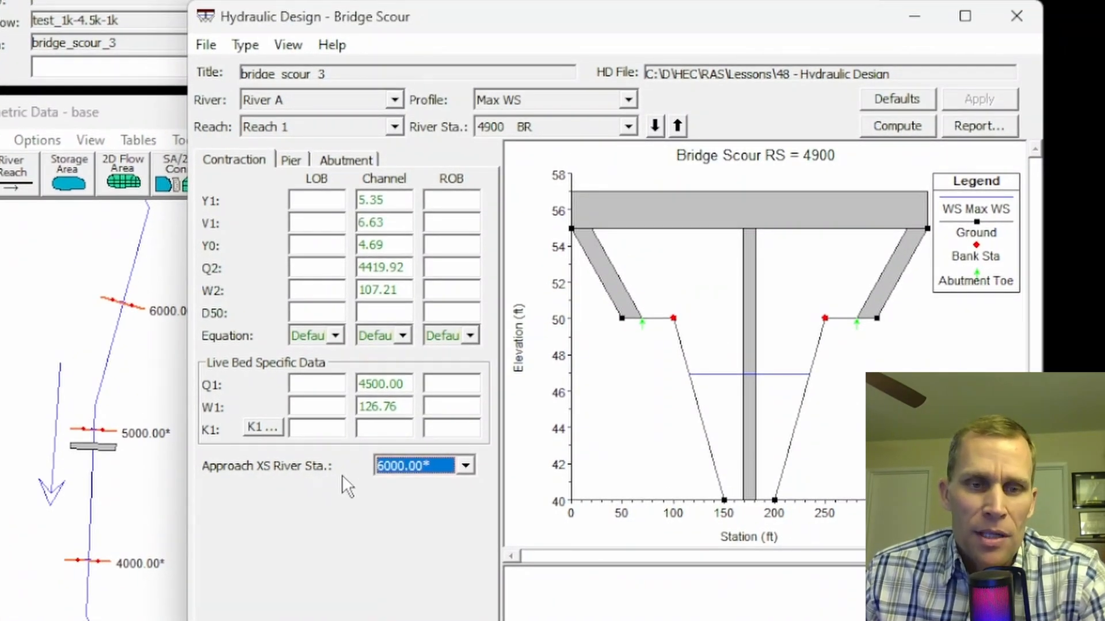
click(406, 464)
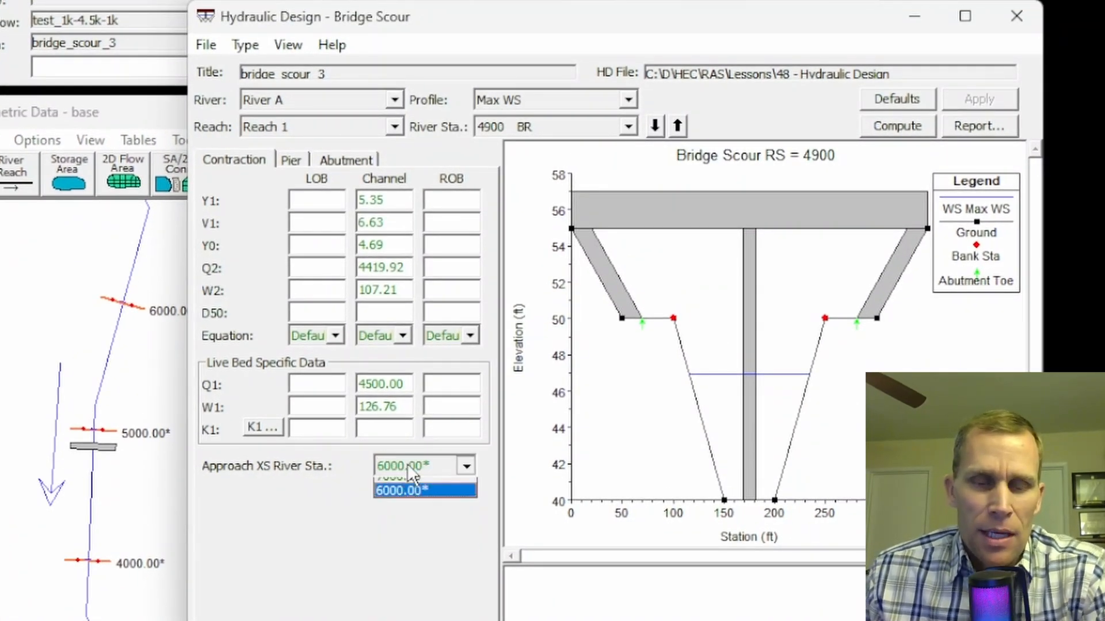
click(215, 485)
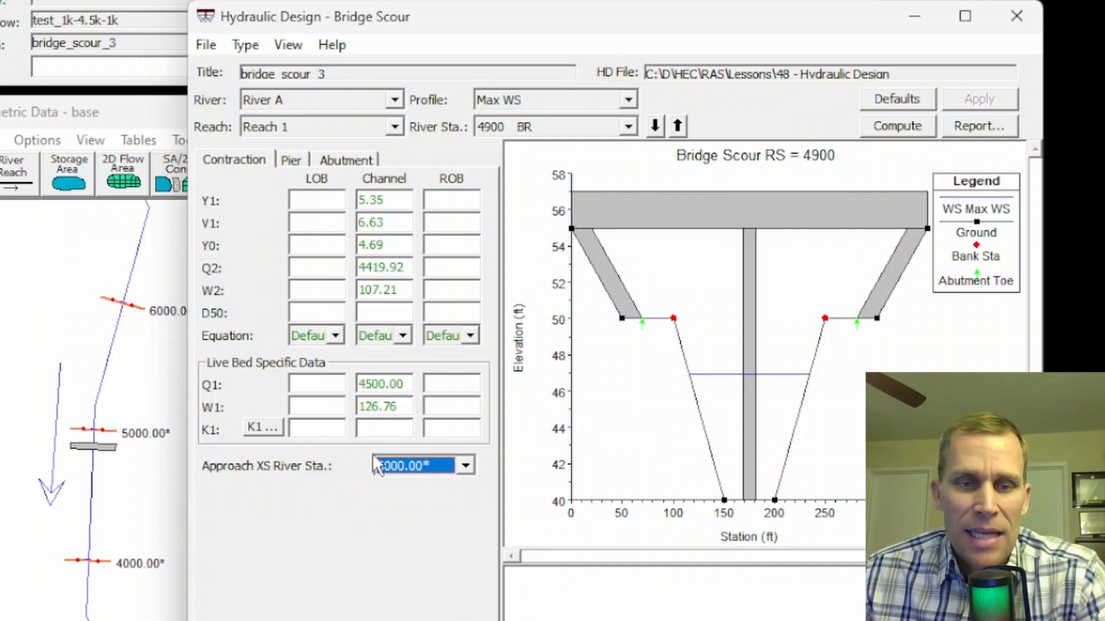
click(460, 469)
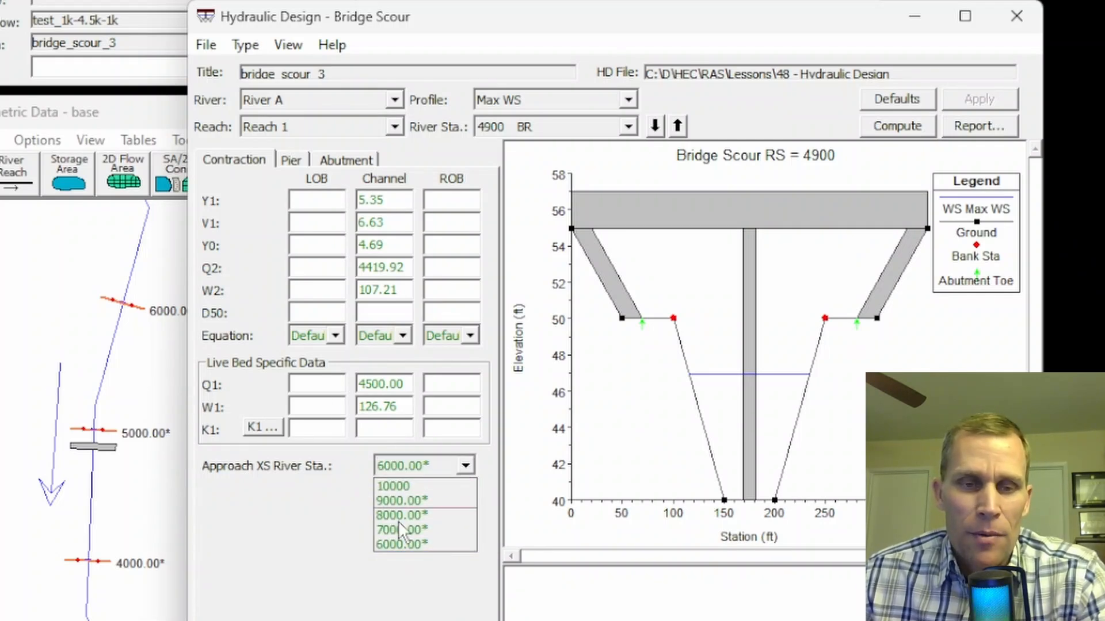
click(312, 535)
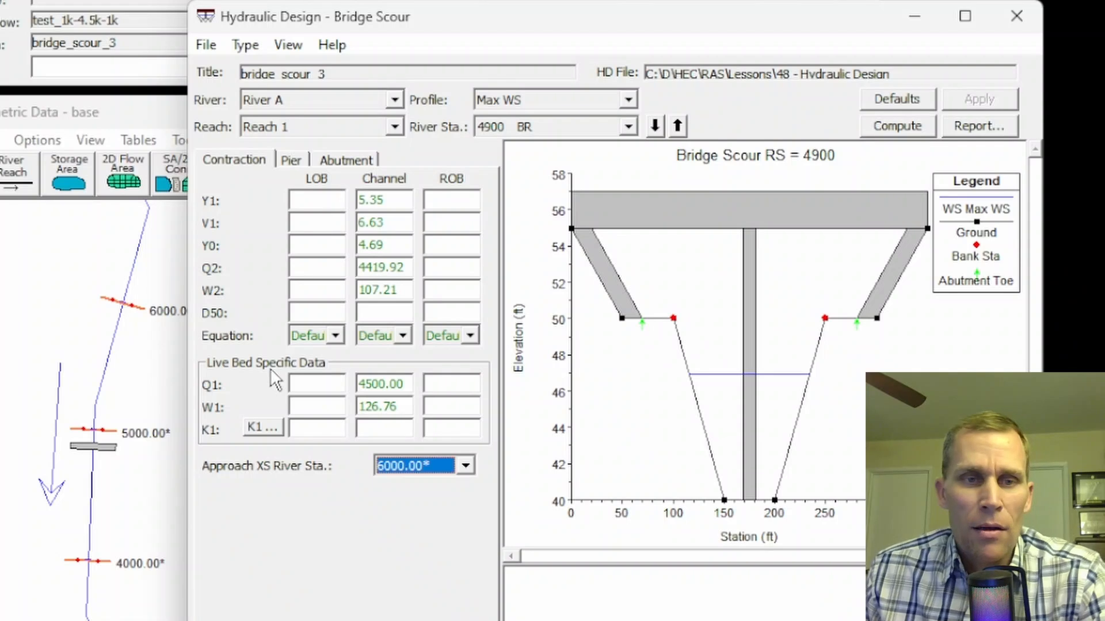
- Examine the channel contraction inputs, including Y1, Y0, W2 and D50, along with the approach river station
click(375, 201)
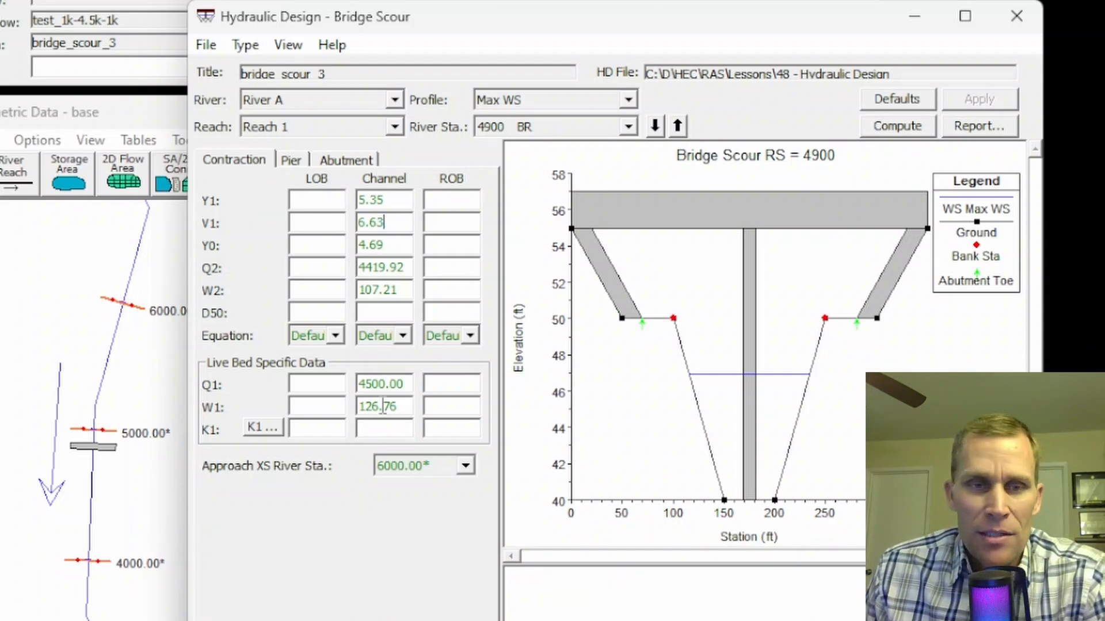
click(400, 463)
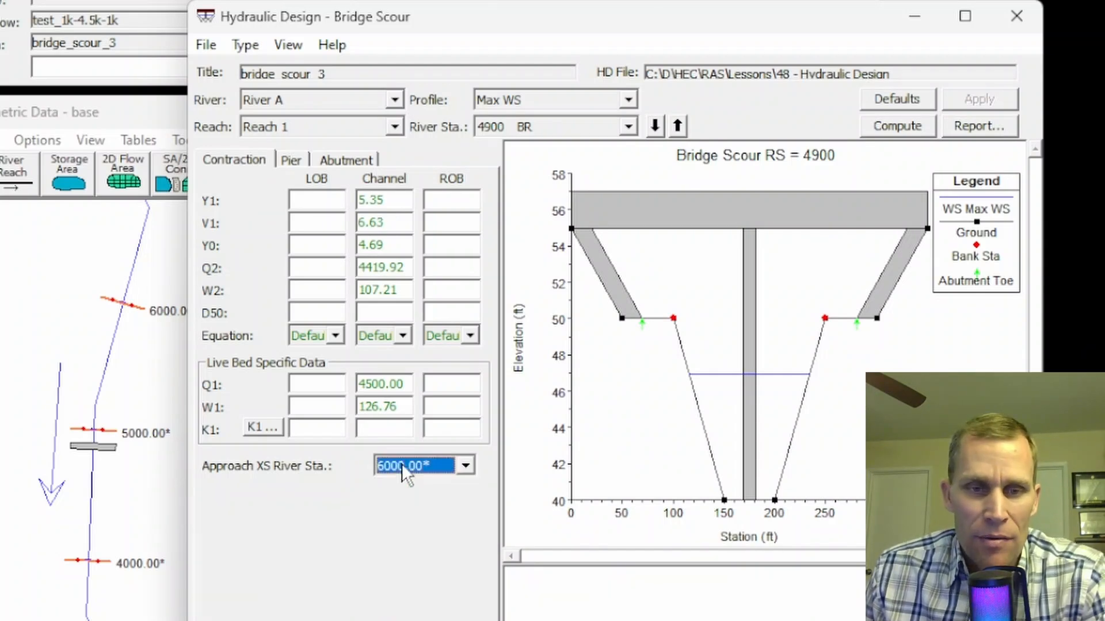
click(386, 246)
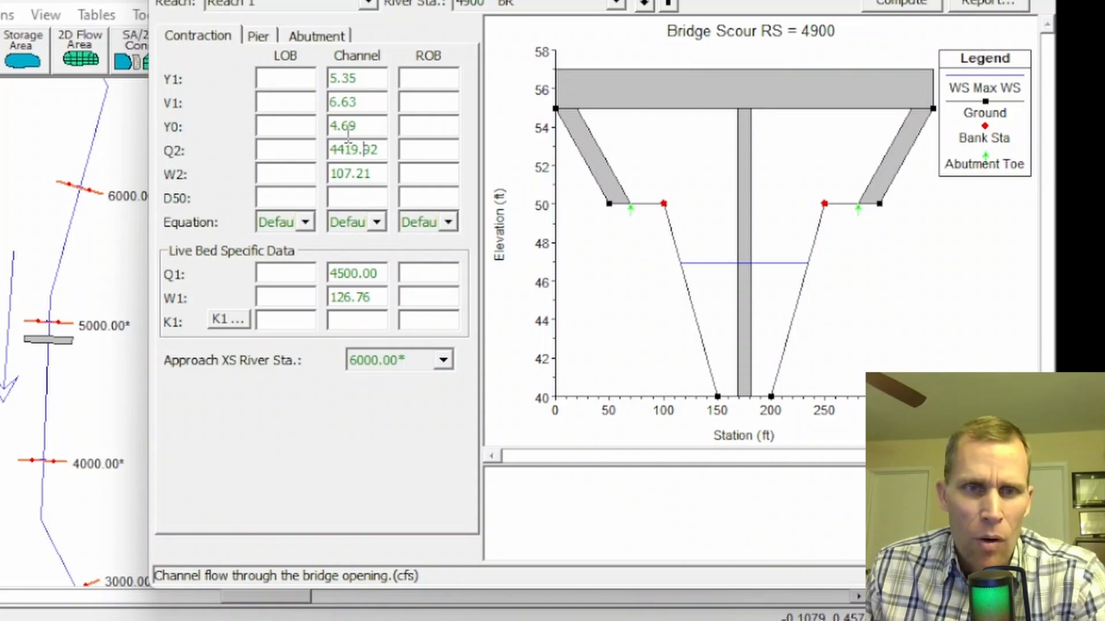
click(358, 127)
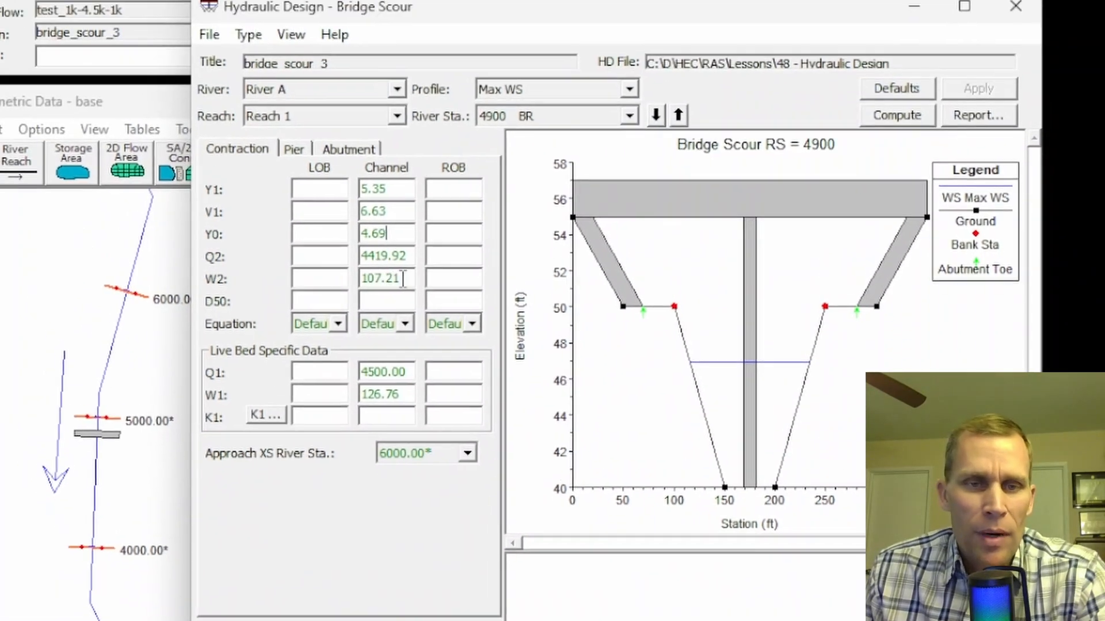
double_click(362, 168)
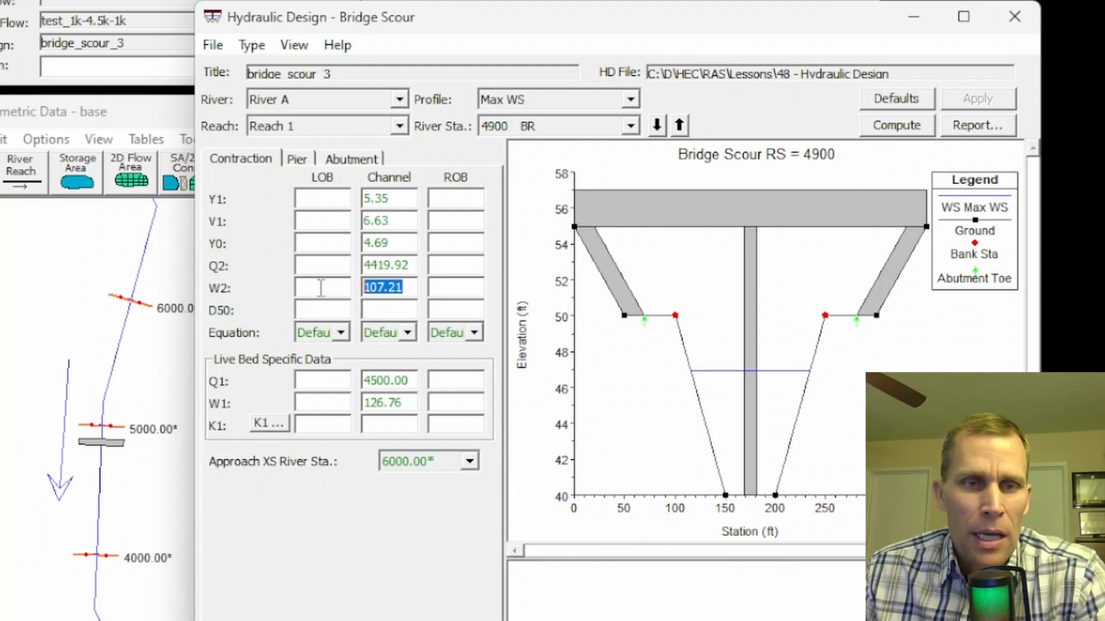
click(383, 309)
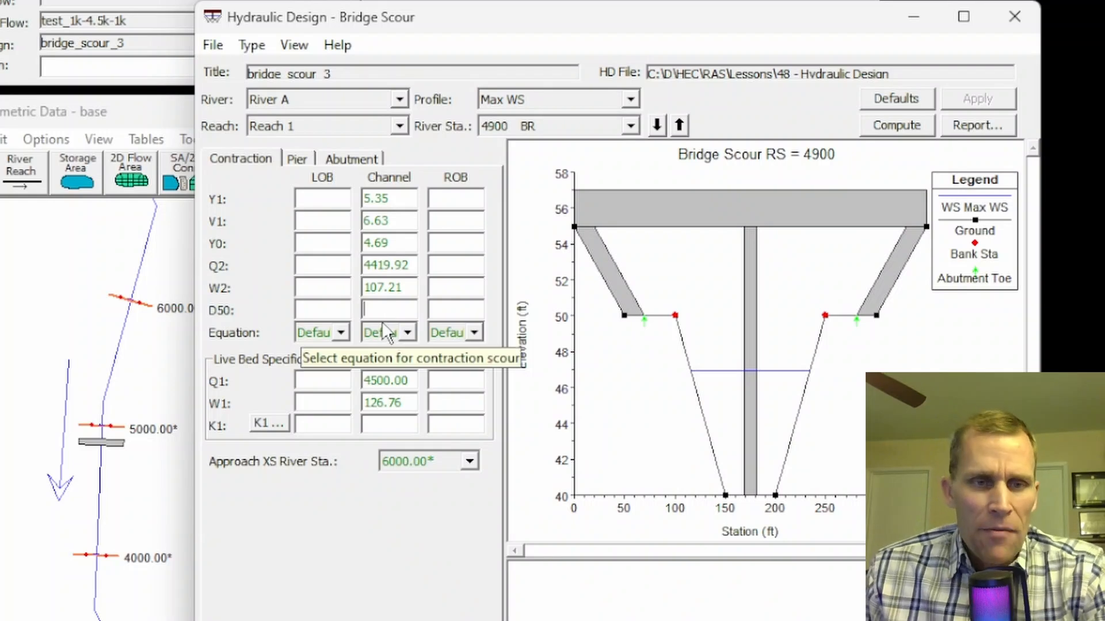
- Review the Default, Live and Clear contraction scour equation options for the channel and keep Default
click(410, 332)
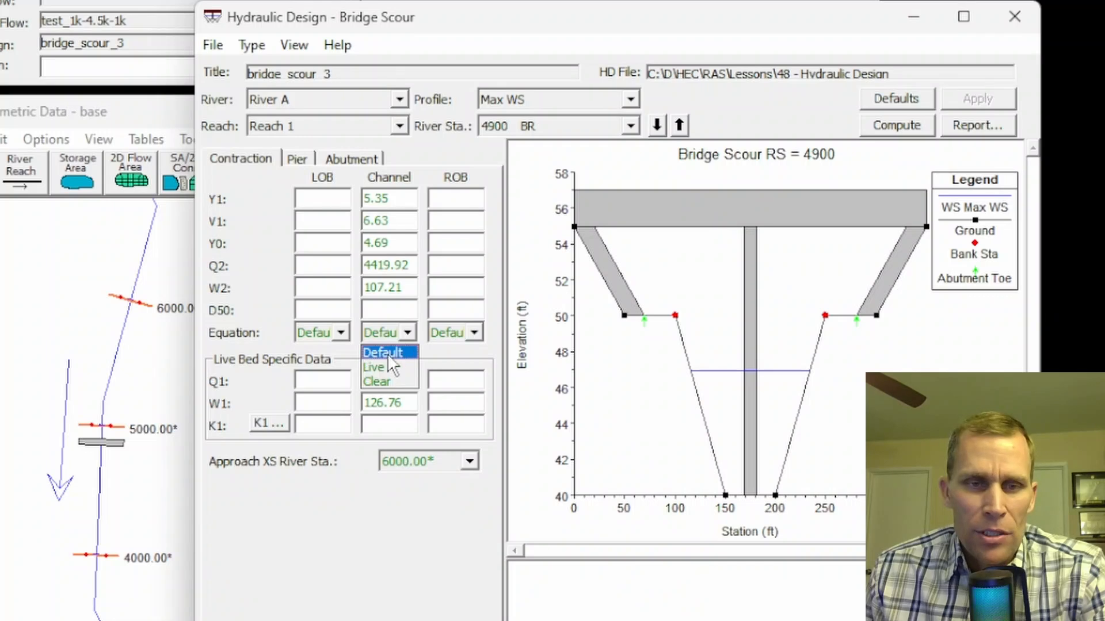
click(385, 352)
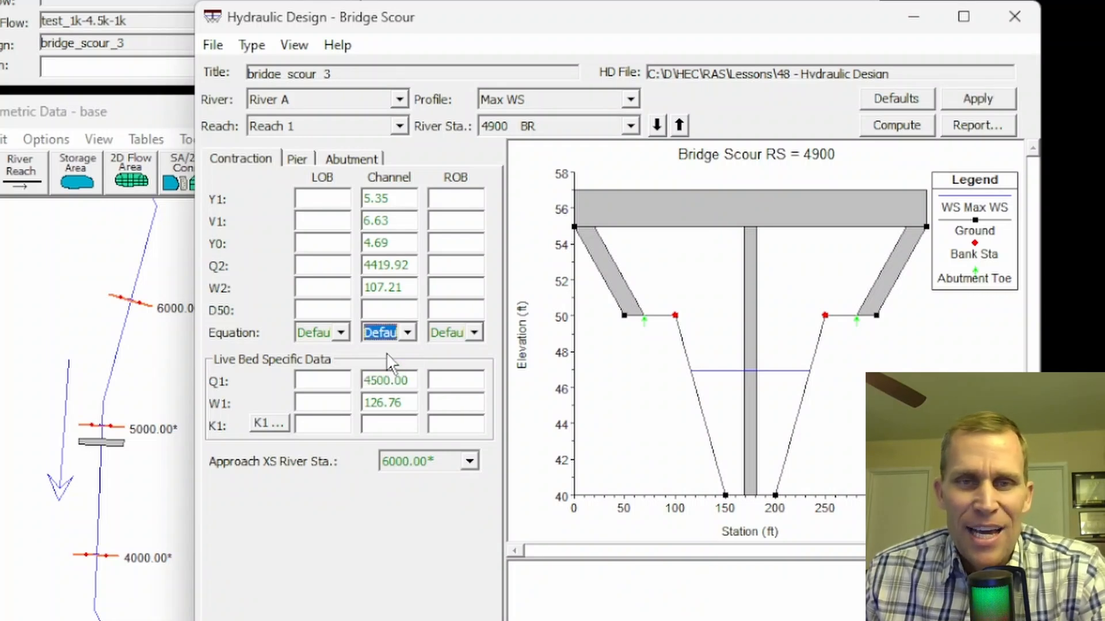
click(409, 337)
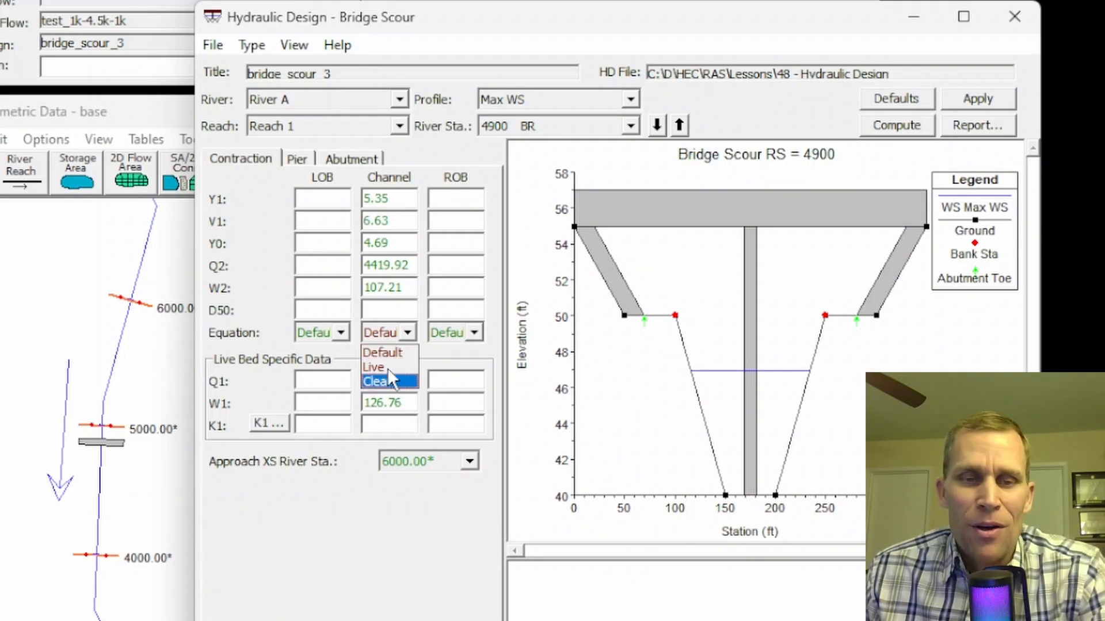
click(257, 339)
click(407, 332)
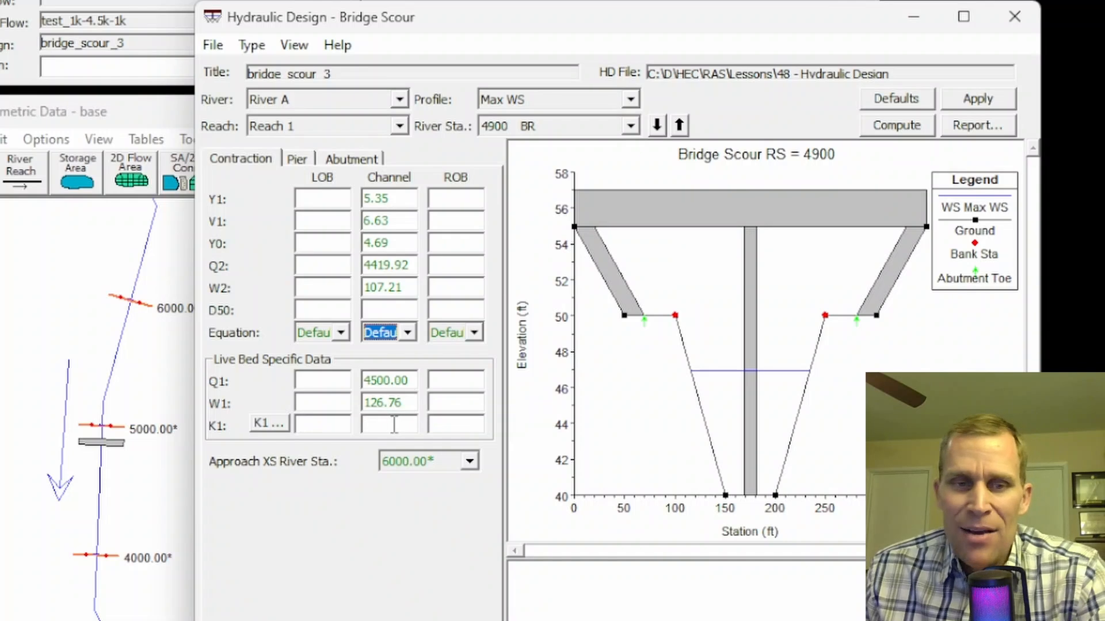
- Try to compute the channel's K1 coefficient while its D50 value is empty
click(378, 425)
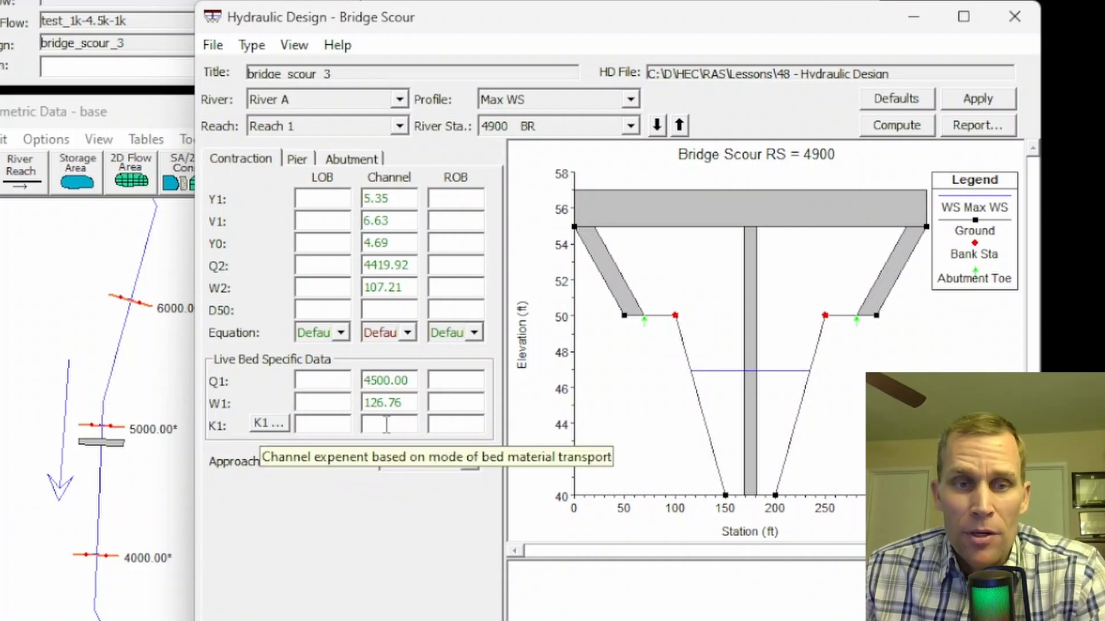
click(274, 425)
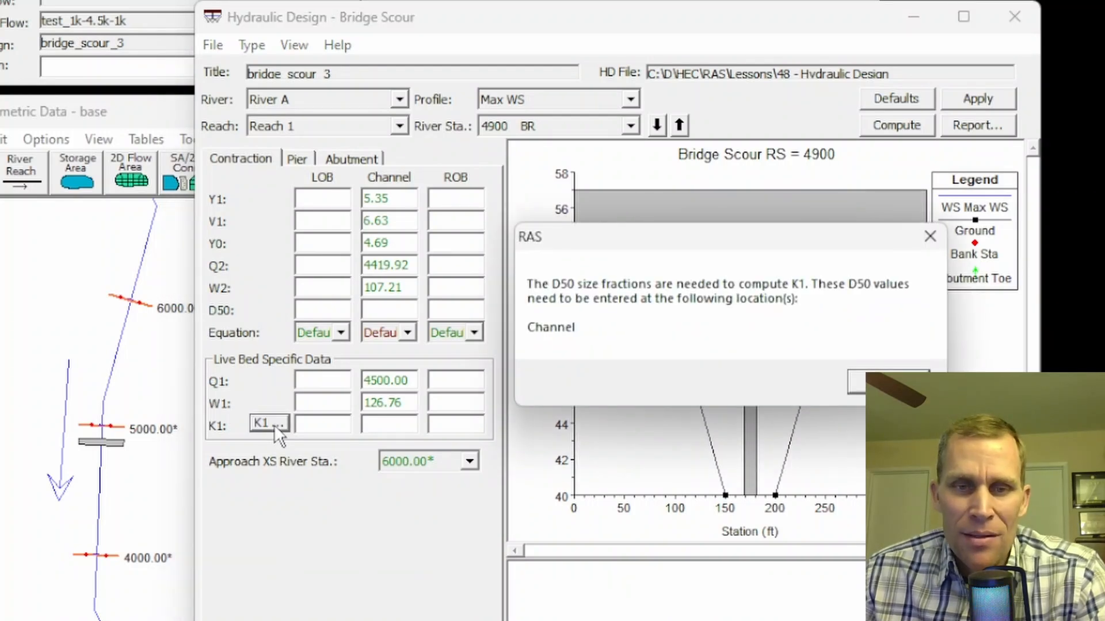
click(863, 382)
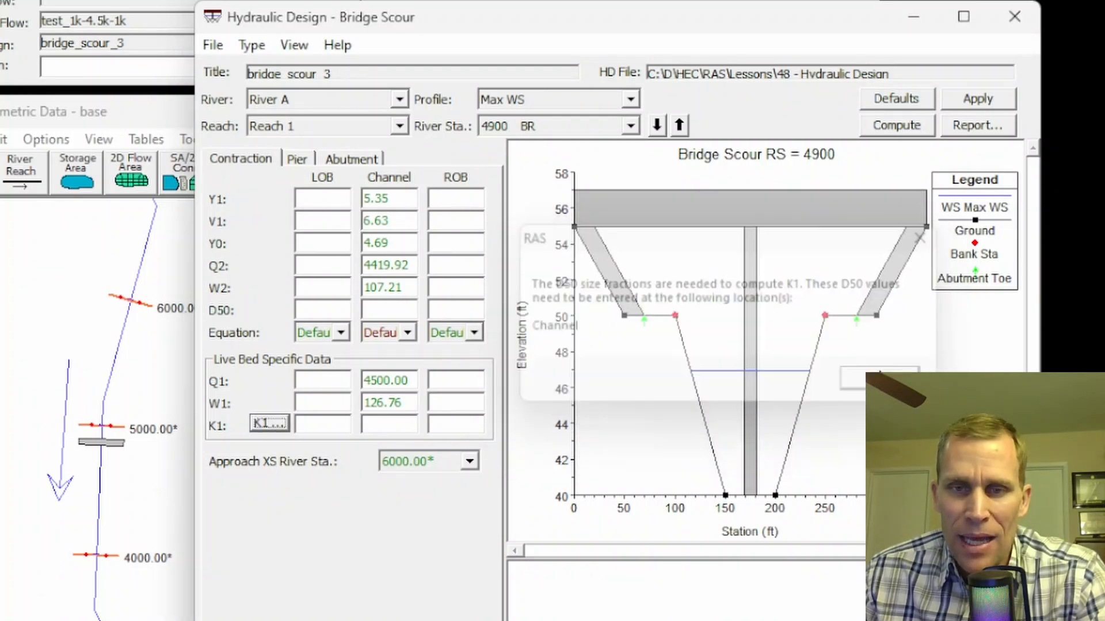
- Set the channel D50 to 1, compute the contraction scour K1 coefficient and accept it into the channel's live bed data
click(398, 309)
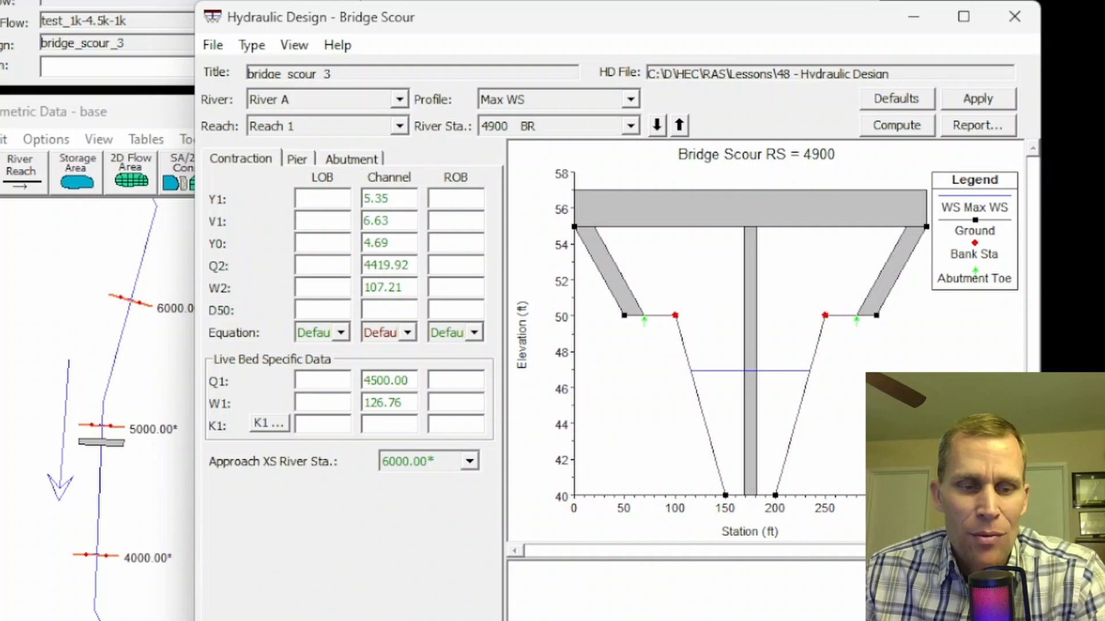
text(1)
click(277, 427)
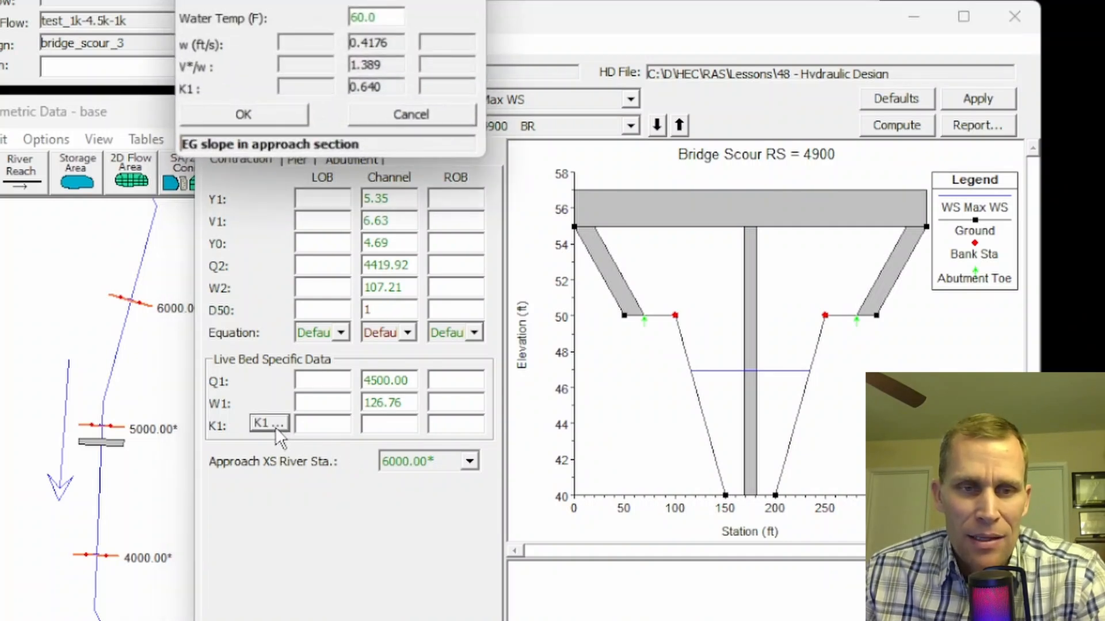
drag(381, 0, 727, 171)
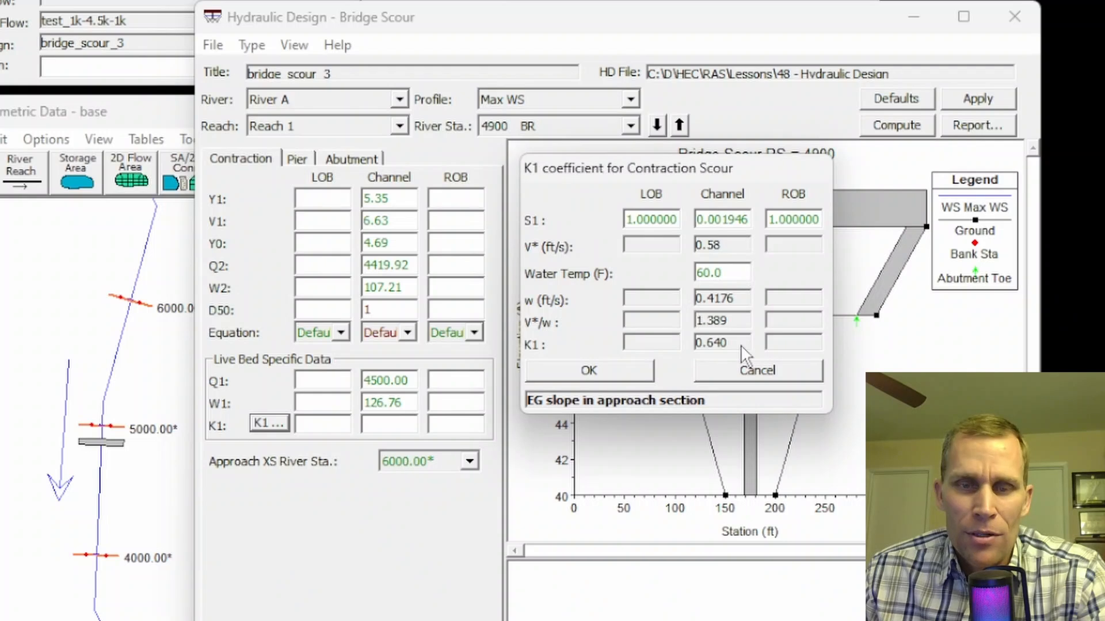
drag(698, 219, 756, 220)
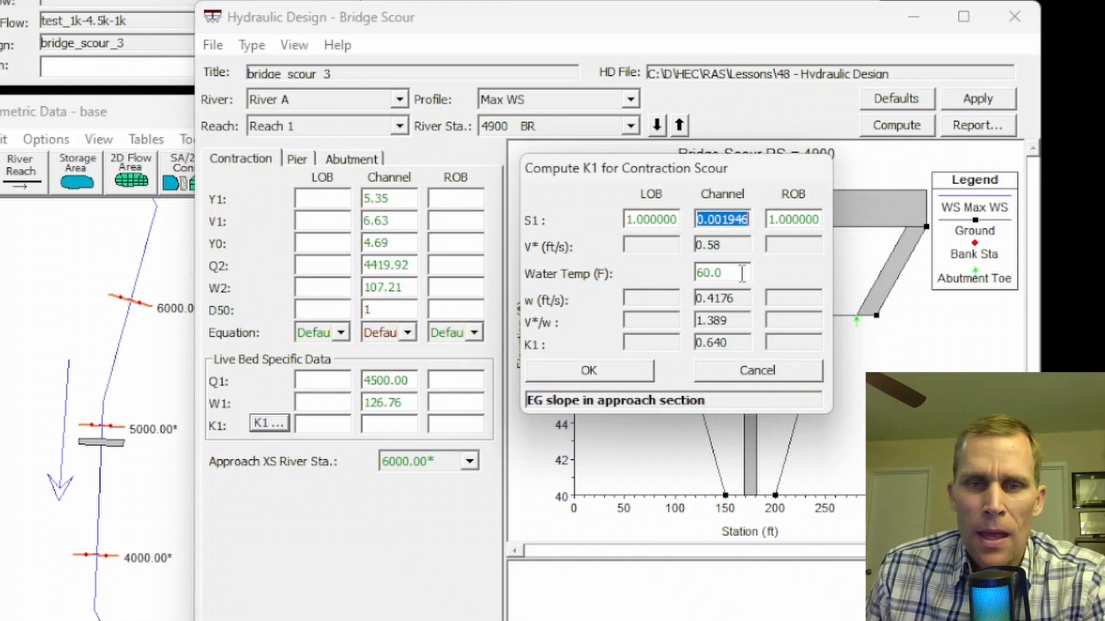
drag(746, 273, 675, 272)
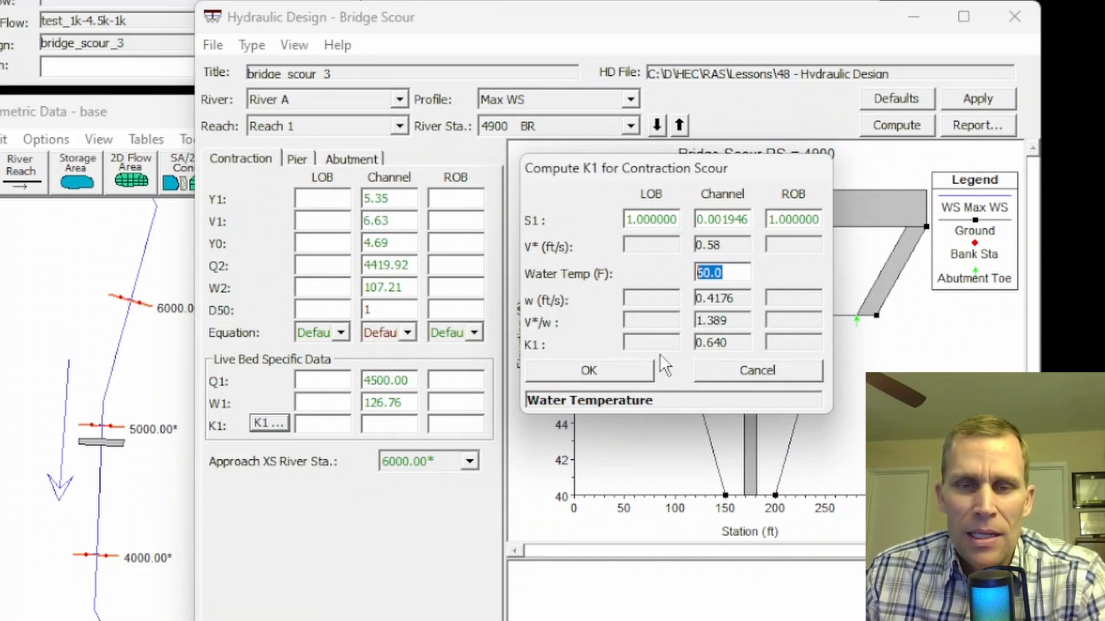
click(629, 369)
click(414, 430)
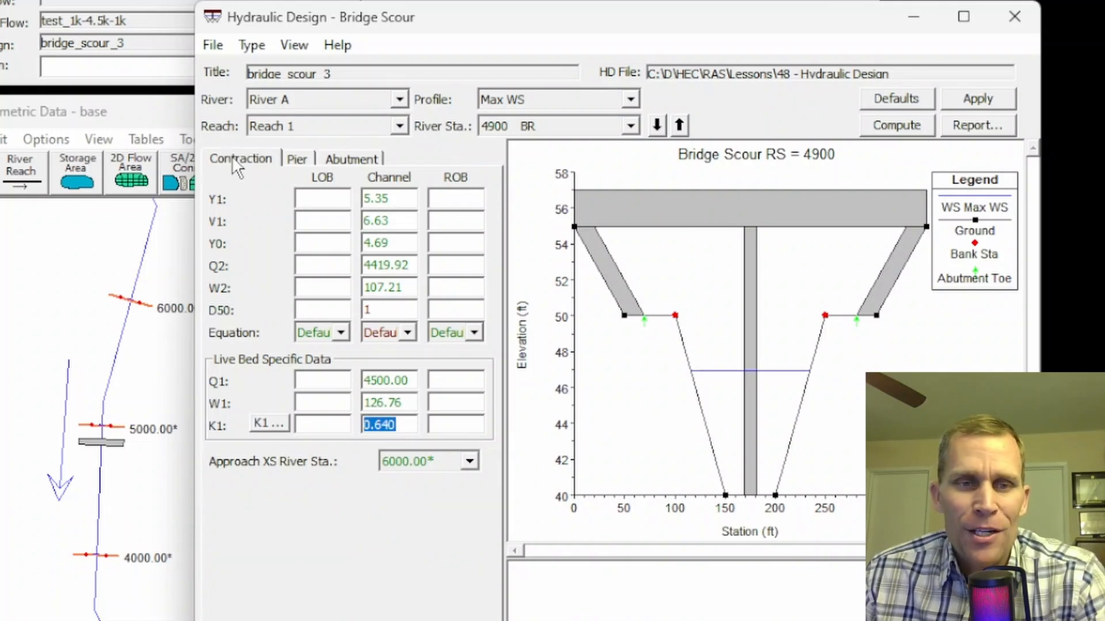
- Compare the Maximum V1 Y1 and Local V1 Y1 options for pier scour, review the pier choices, and keep Maximum V1 Y1 for all piers
click(297, 160)
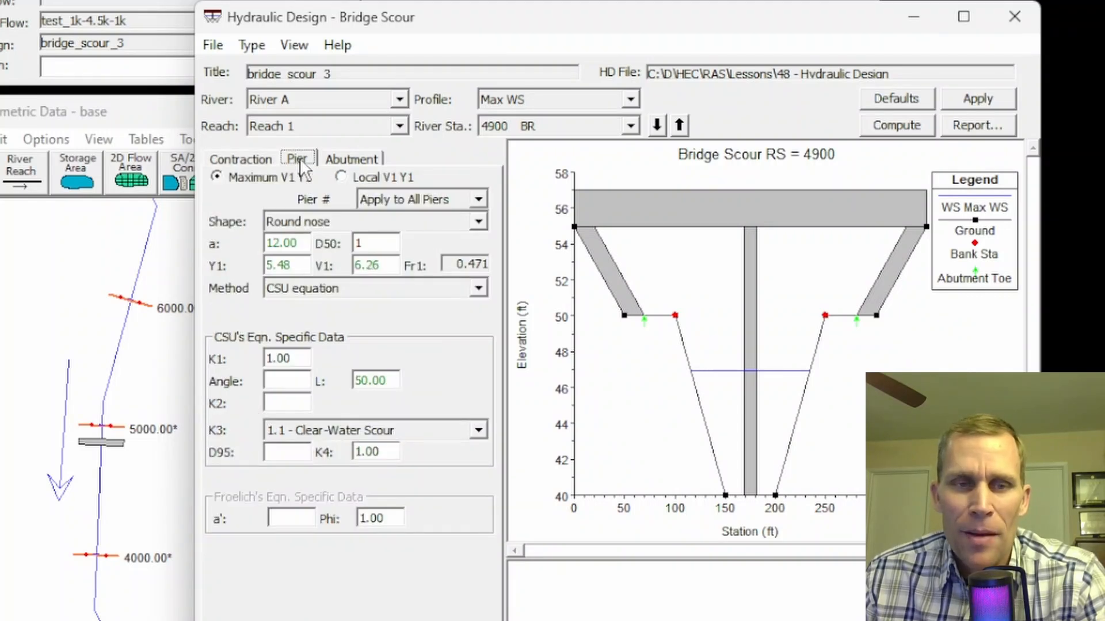
click(217, 177)
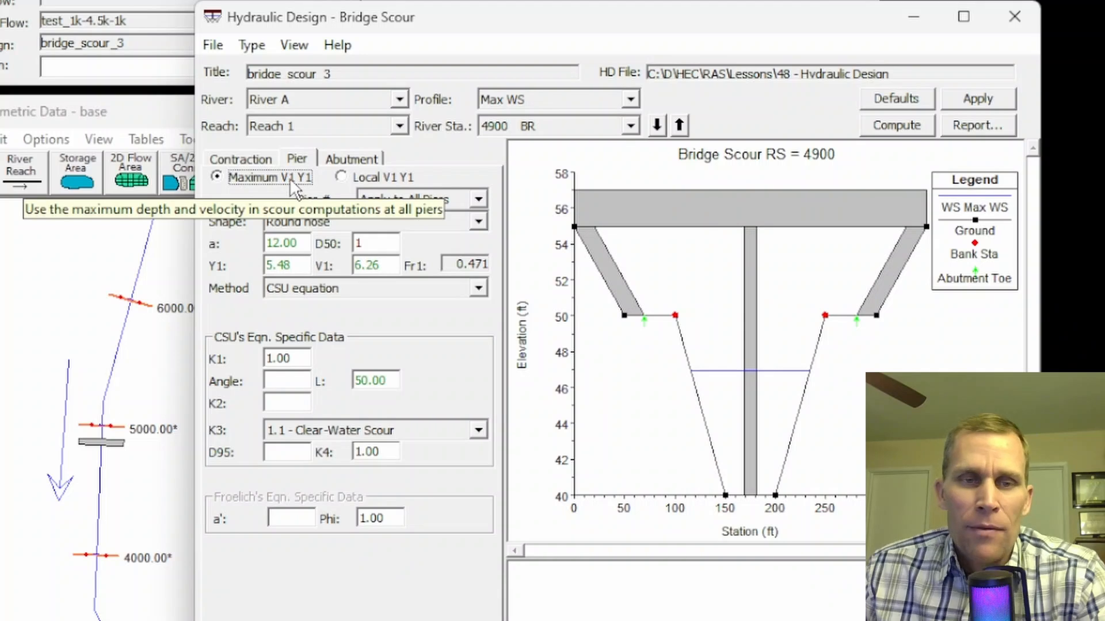
click(342, 176)
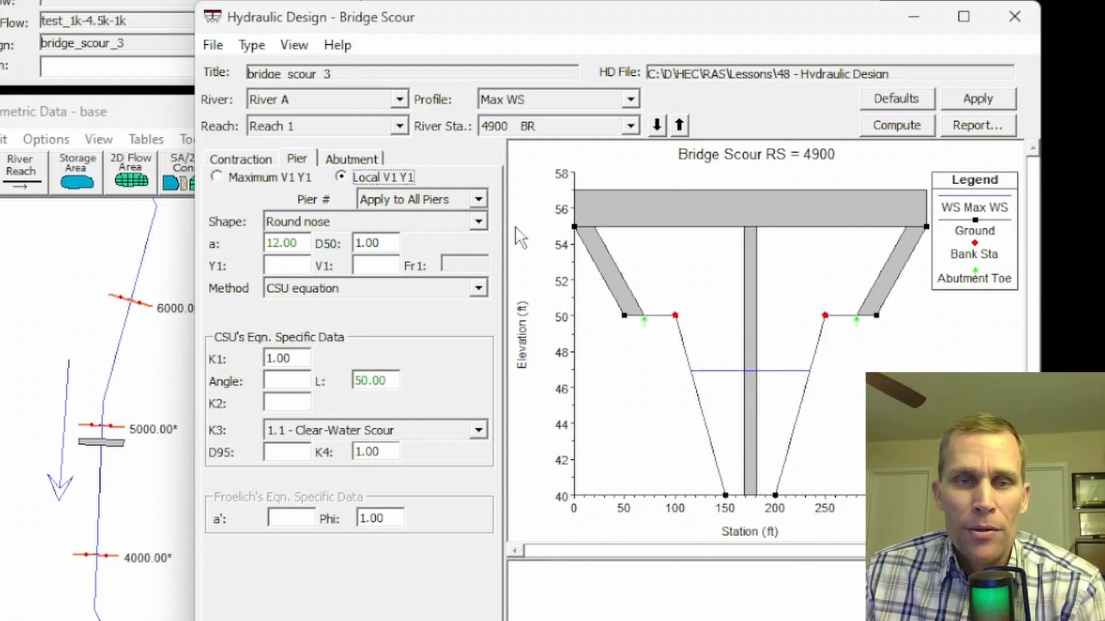
click(398, 199)
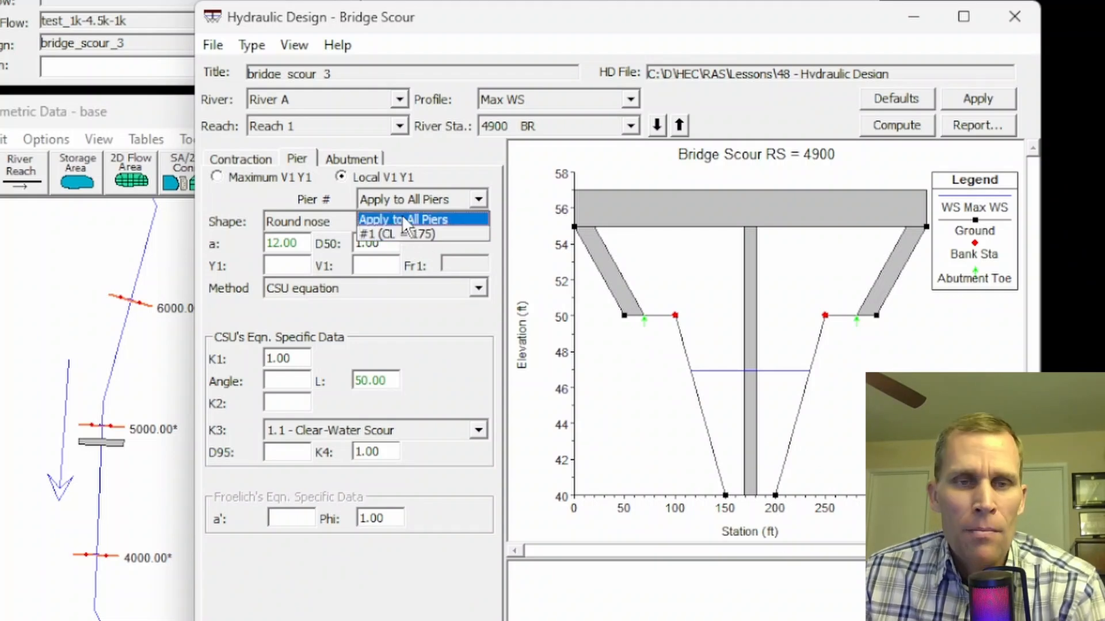
click(345, 175)
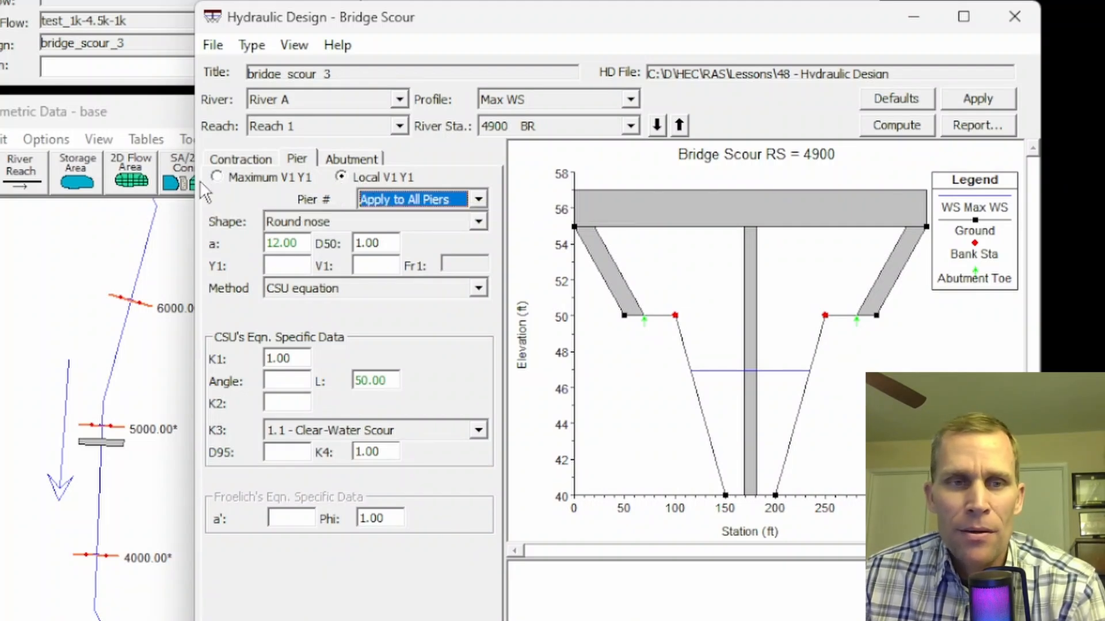
click(218, 178)
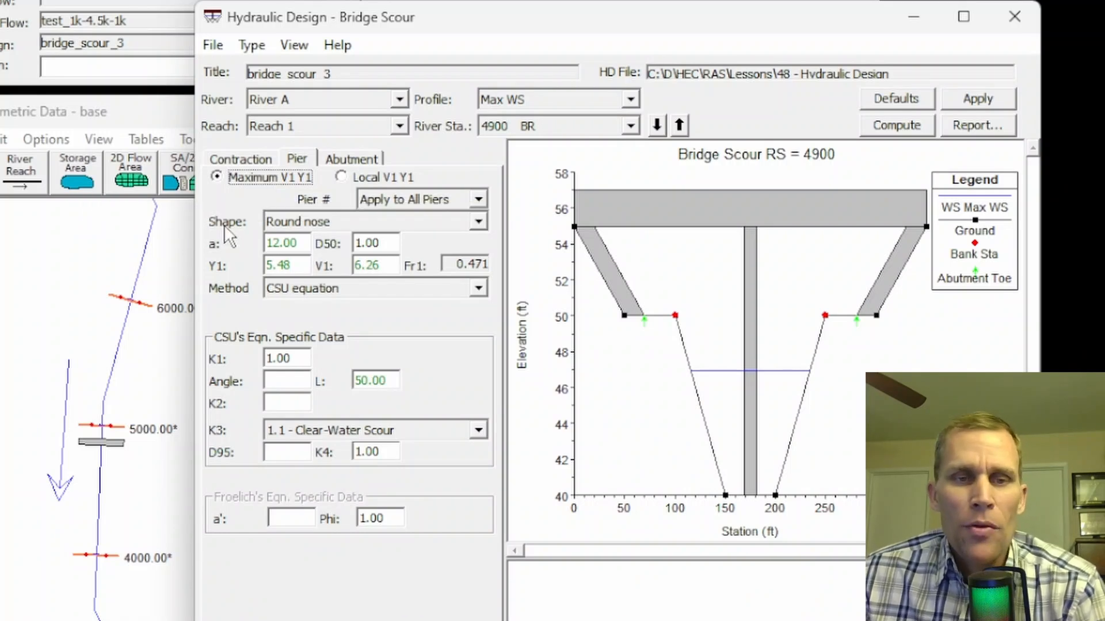
- Go through the square, round, circular cylinder and group of cylinders pier shapes, and set the shape to Sharp nose
click(294, 222)
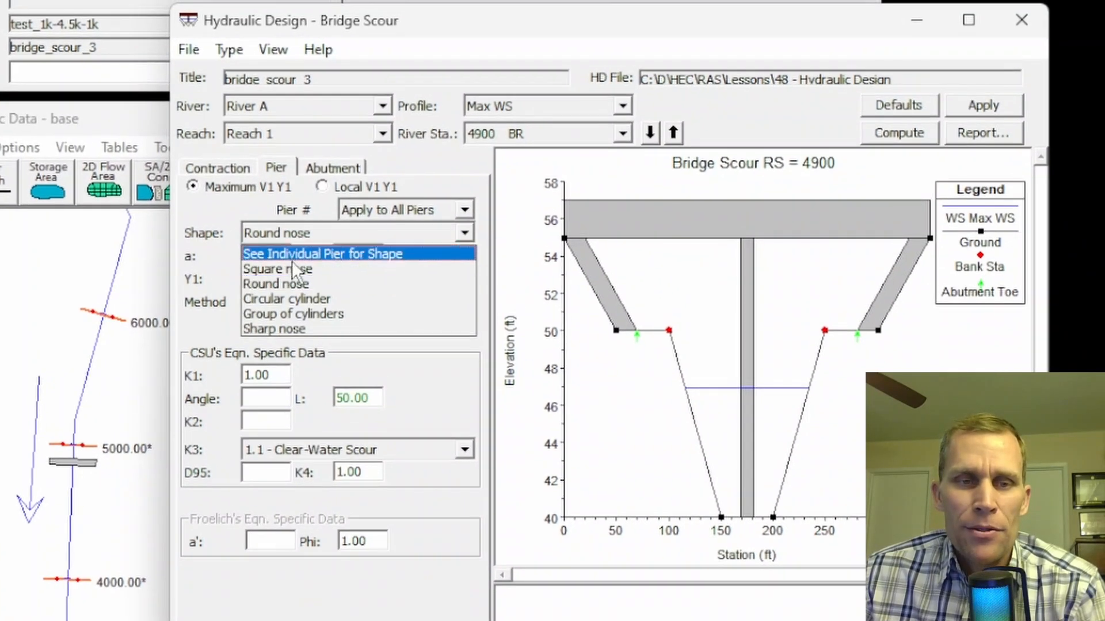
click(292, 269)
click(290, 230)
click(295, 284)
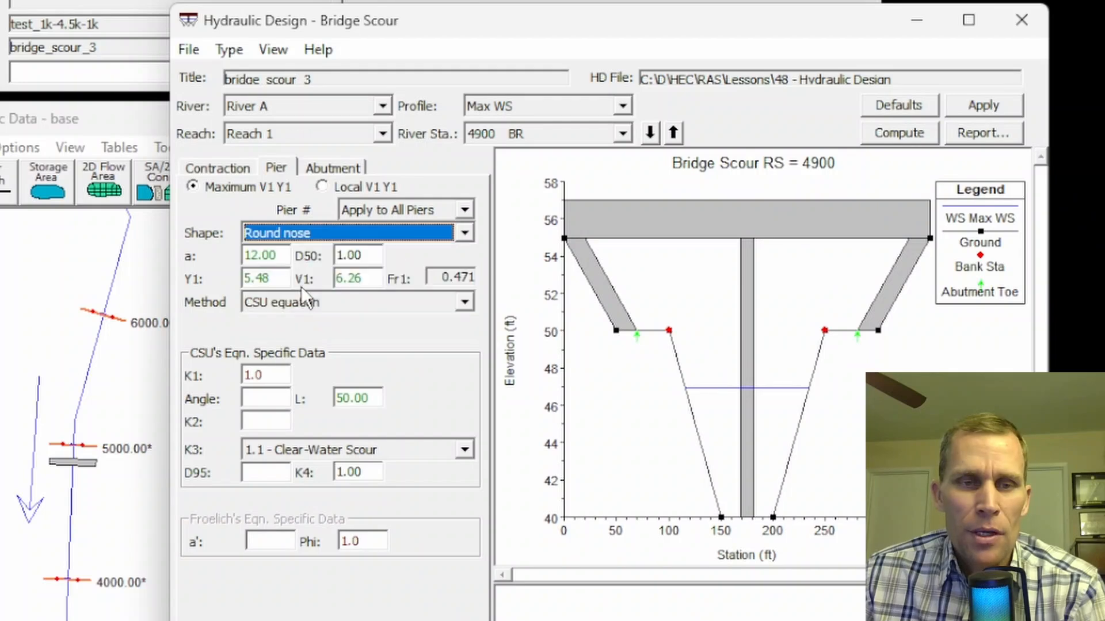
click(303, 231)
click(315, 298)
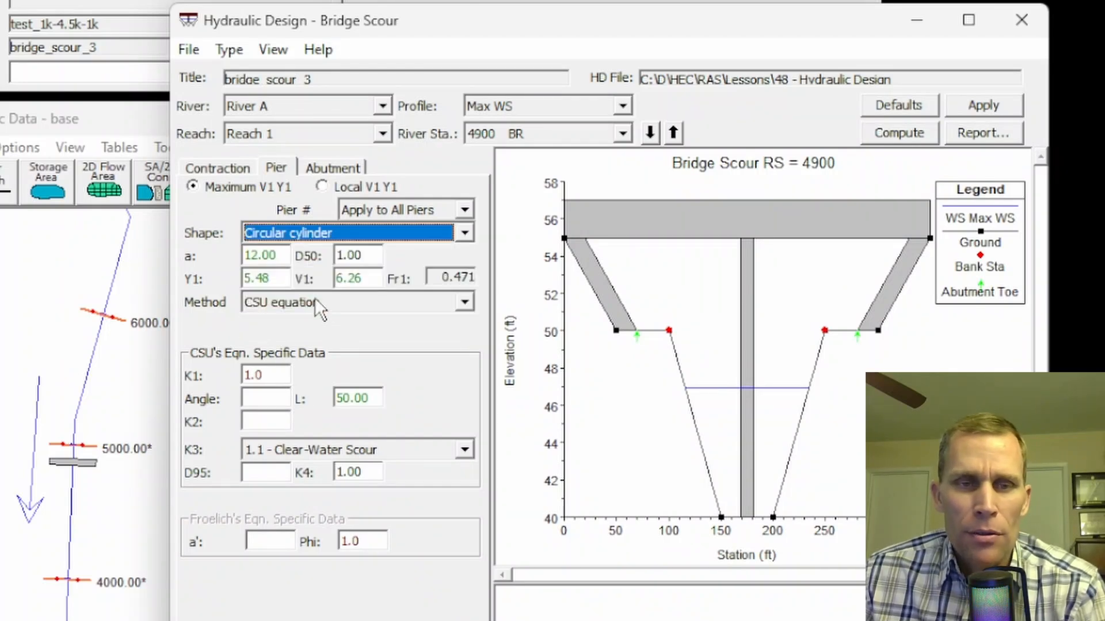
click(306, 231)
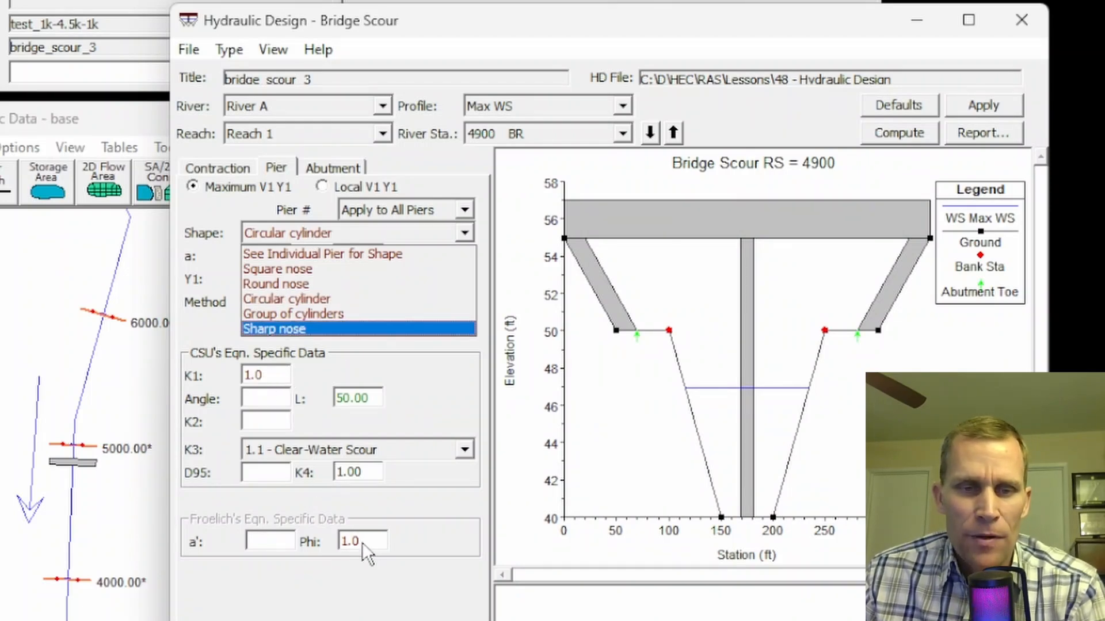
click(298, 318)
click(302, 228)
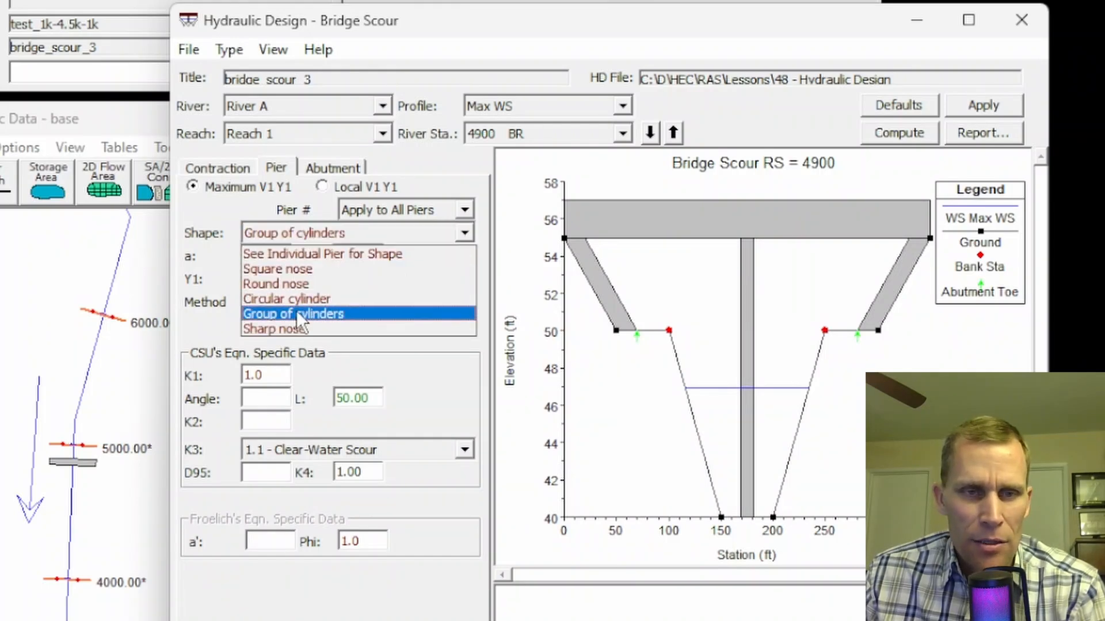
click(302, 328)
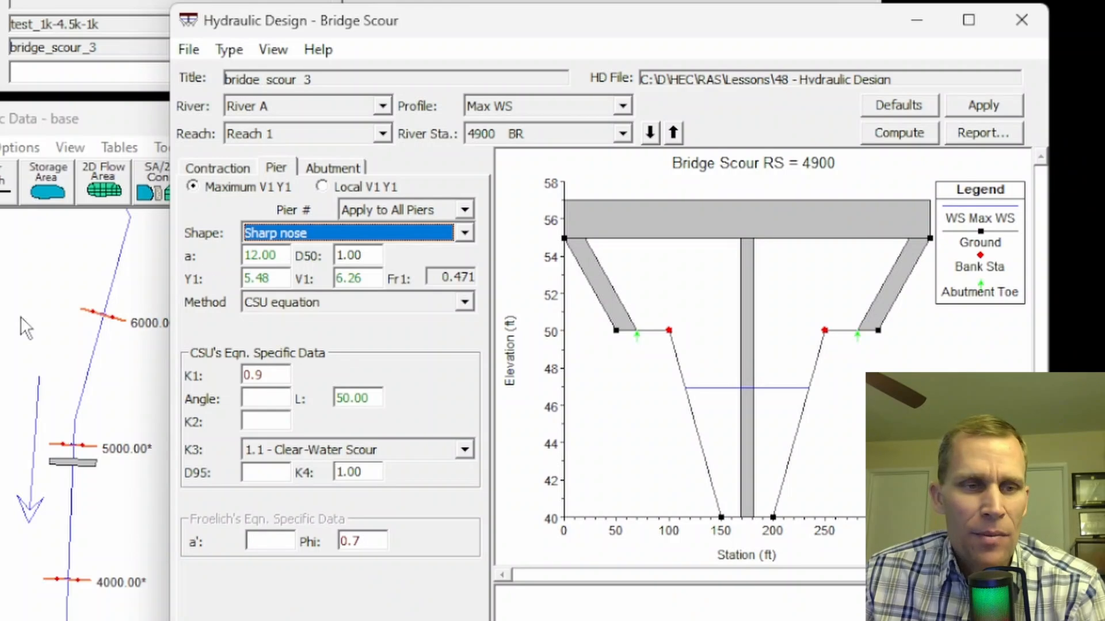
- Check the pier widths in the bridge's pier data at river station 4900, and return to the bridge scour calculator
click(0, 349)
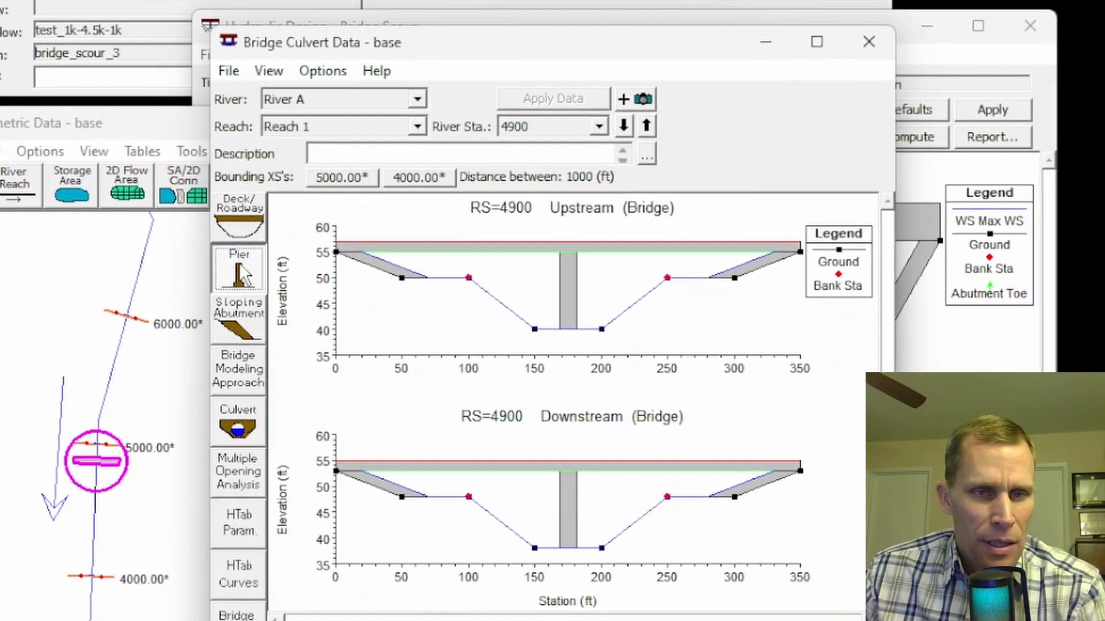
click(216, 265)
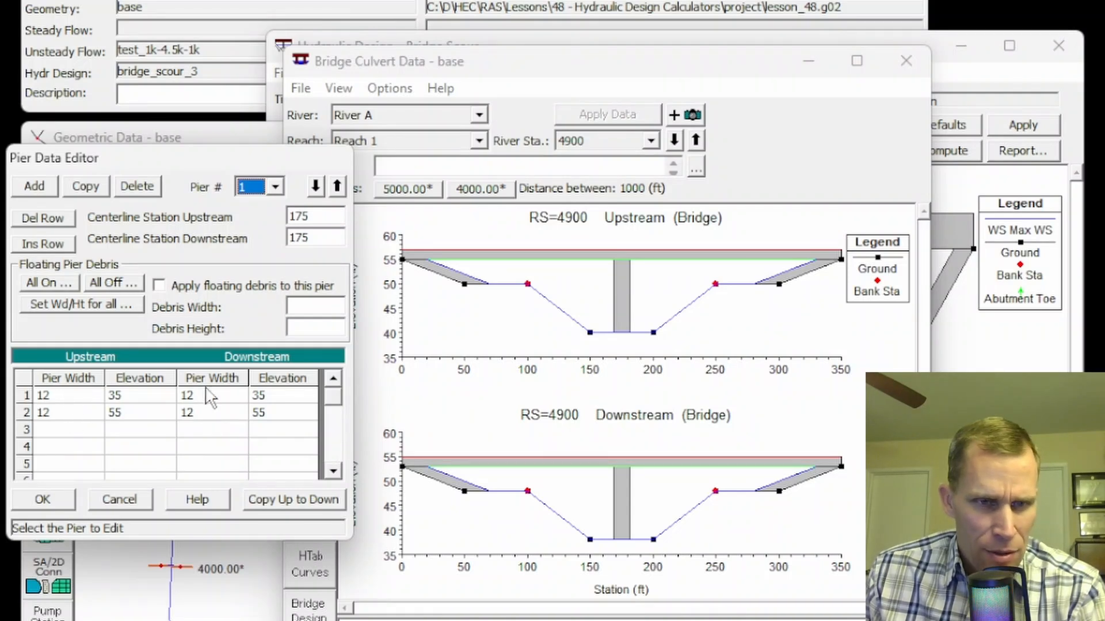
click(57, 500)
click(906, 61)
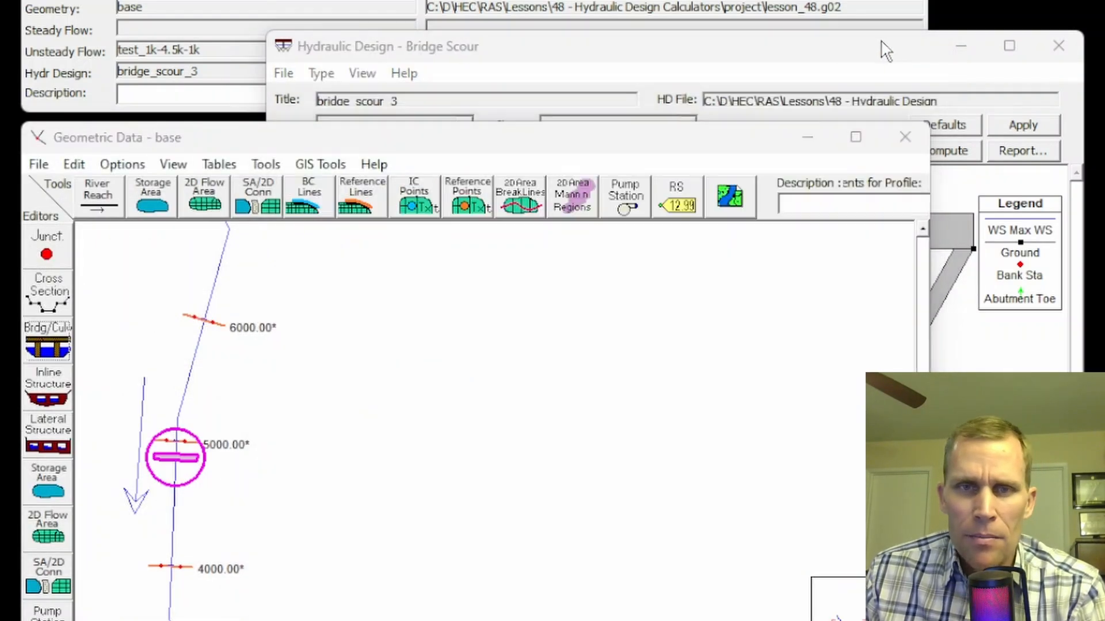
click(886, 50)
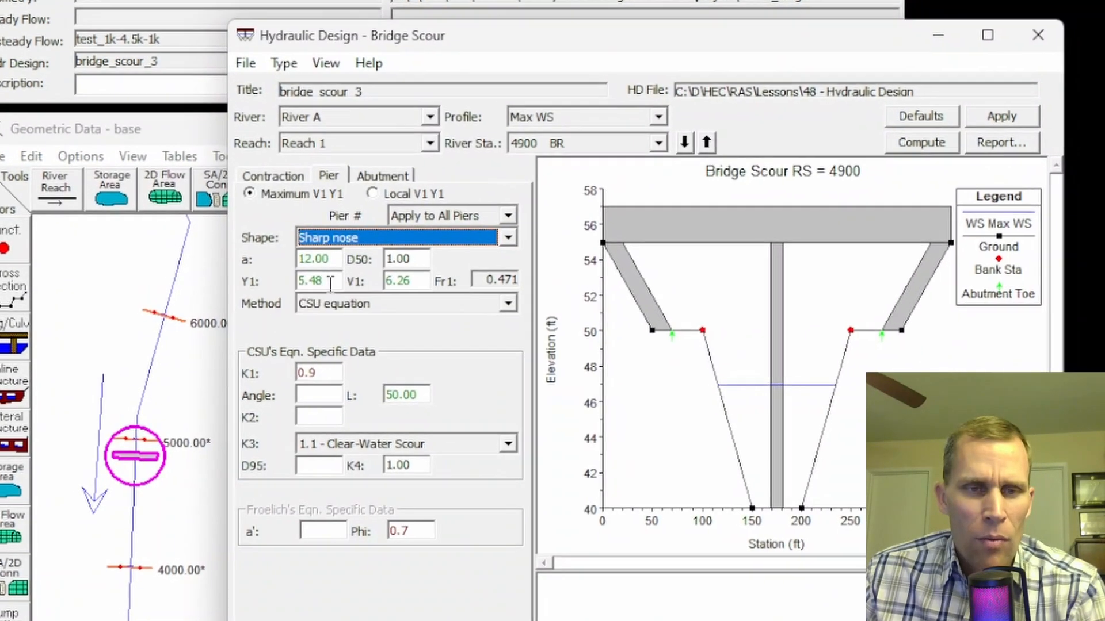
- Examine the pier's Y1, V1 and D50 inputs, along with the approach cross section in the contraction data
drag(362, 285, 334, 293)
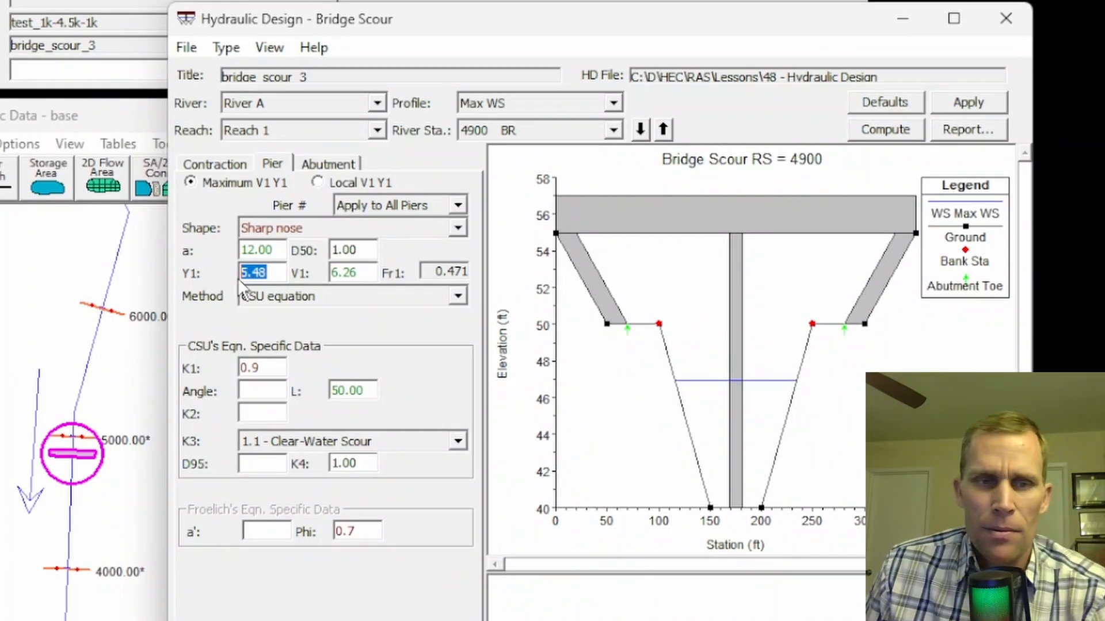
drag(366, 273, 319, 270)
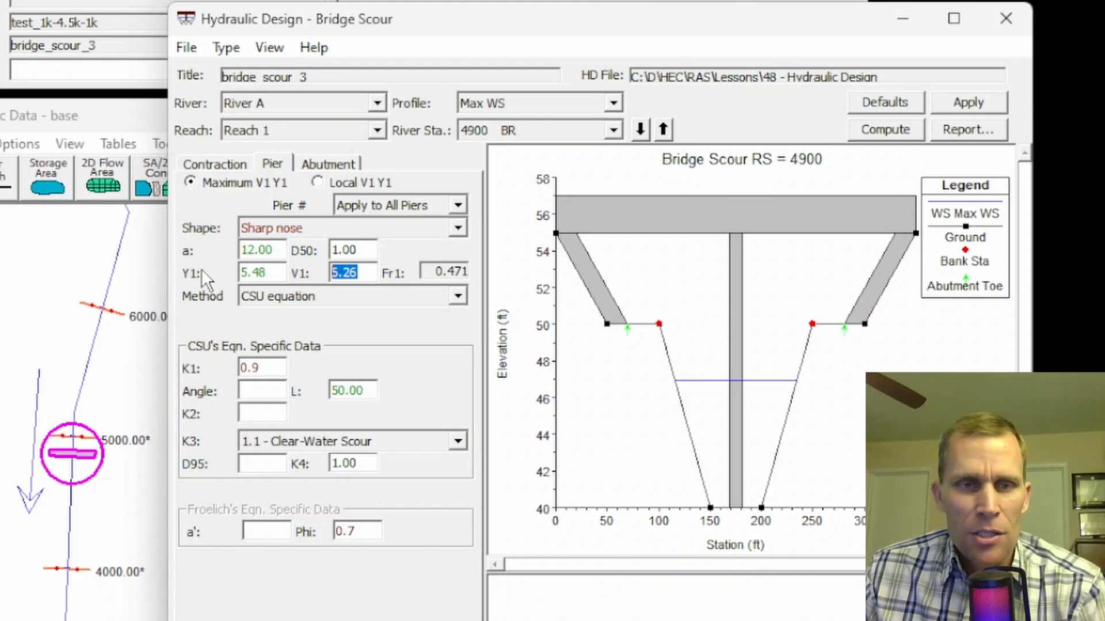
click(218, 165)
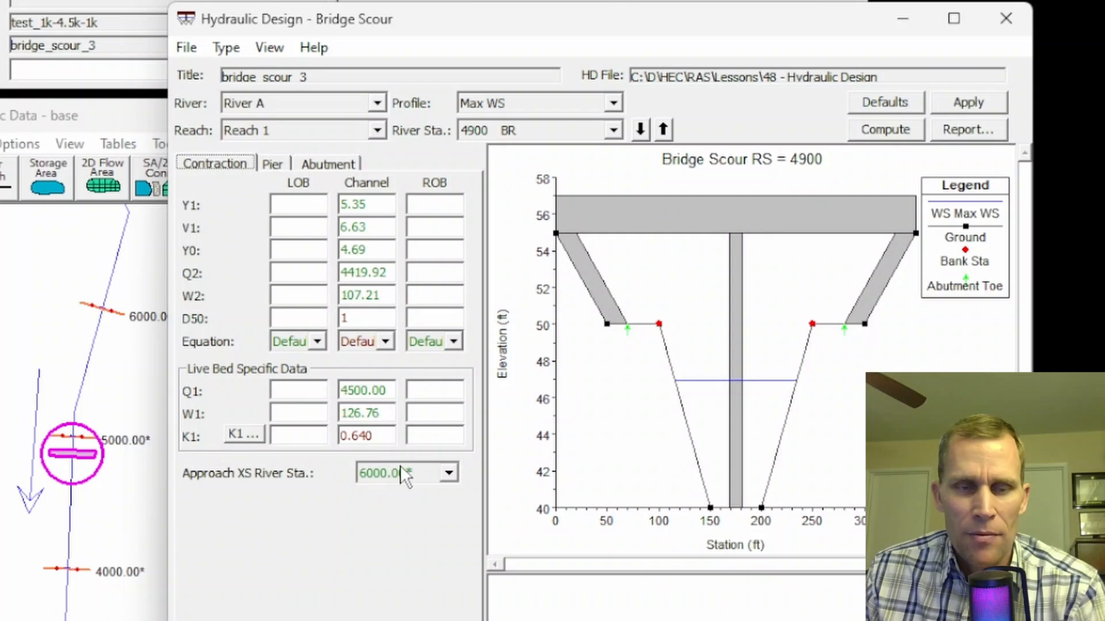
click(270, 163)
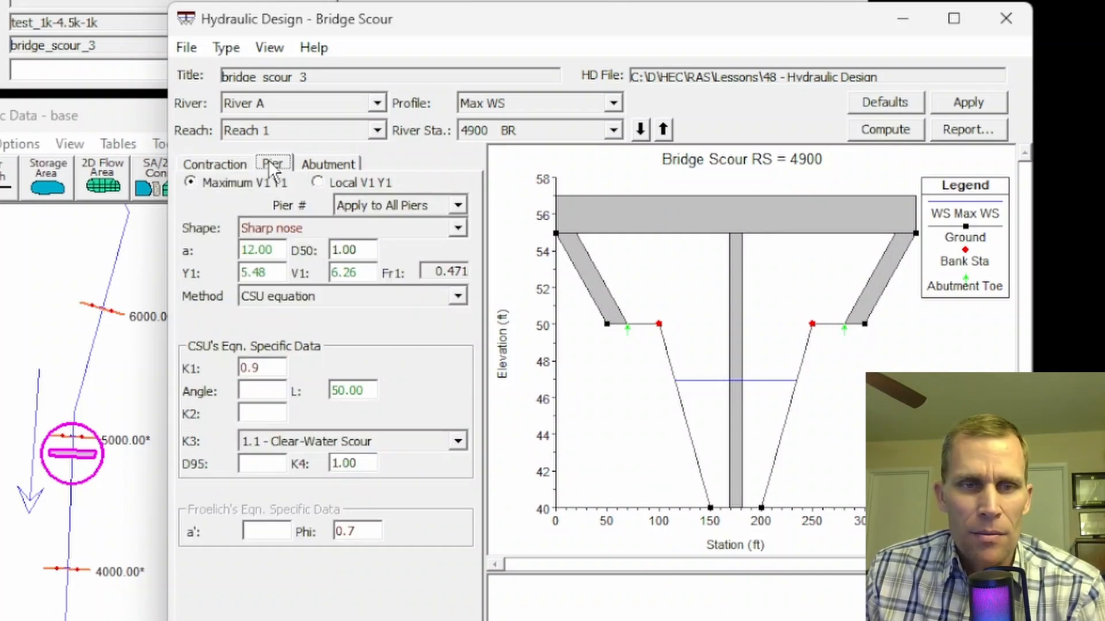
drag(362, 248, 302, 247)
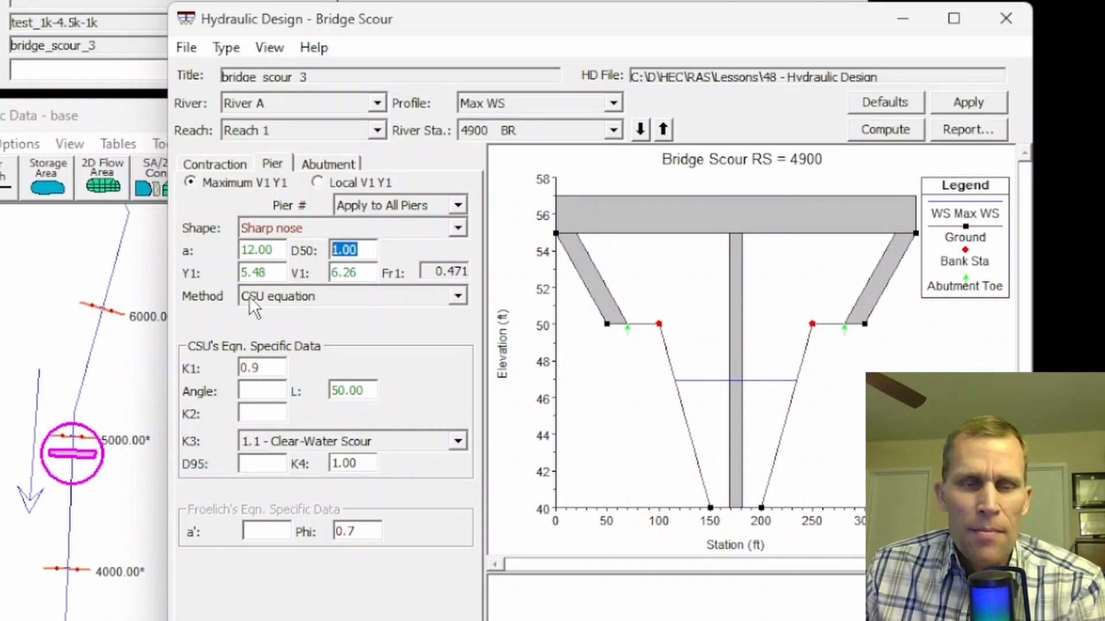
- Compare the inputs required by the CSU equation and Froehlich's equation for pier scour, and keep the CSU equation
click(273, 295)
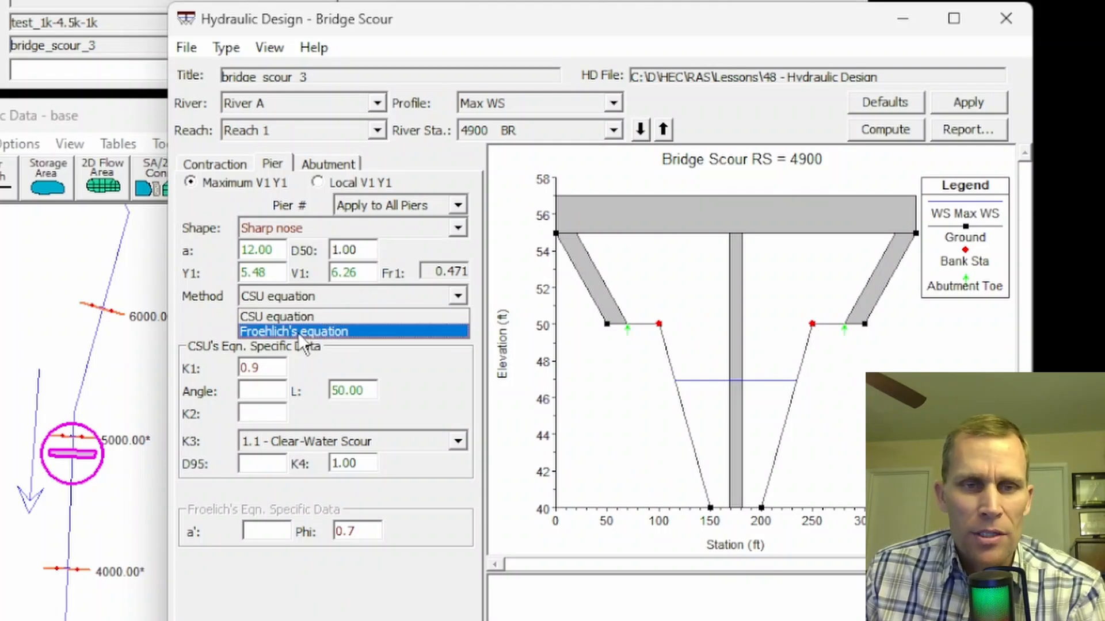
click(279, 317)
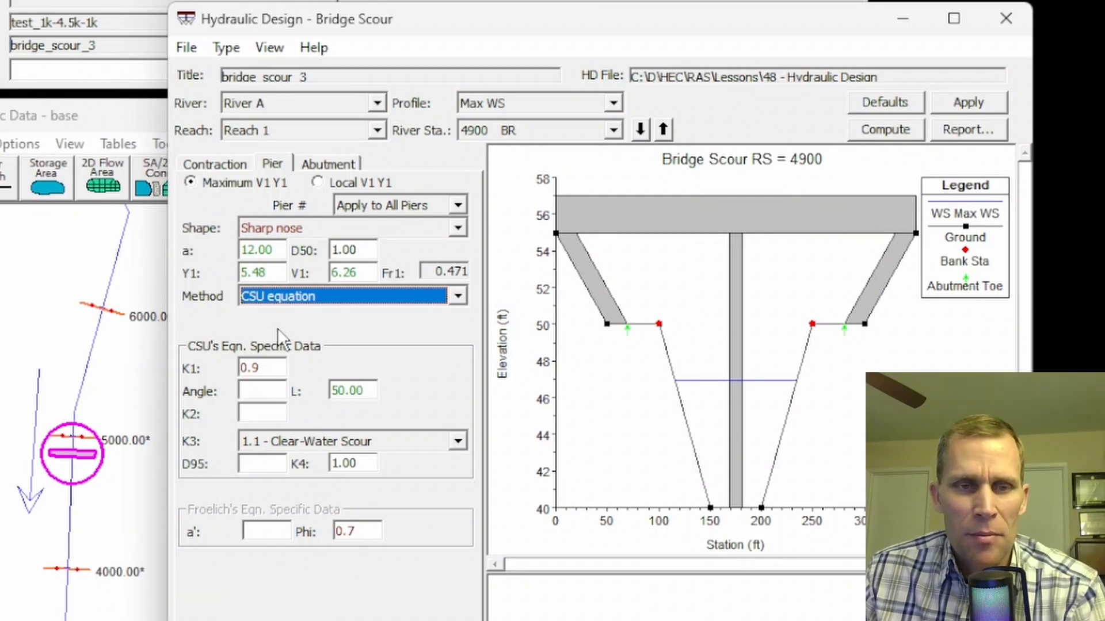
click(284, 300)
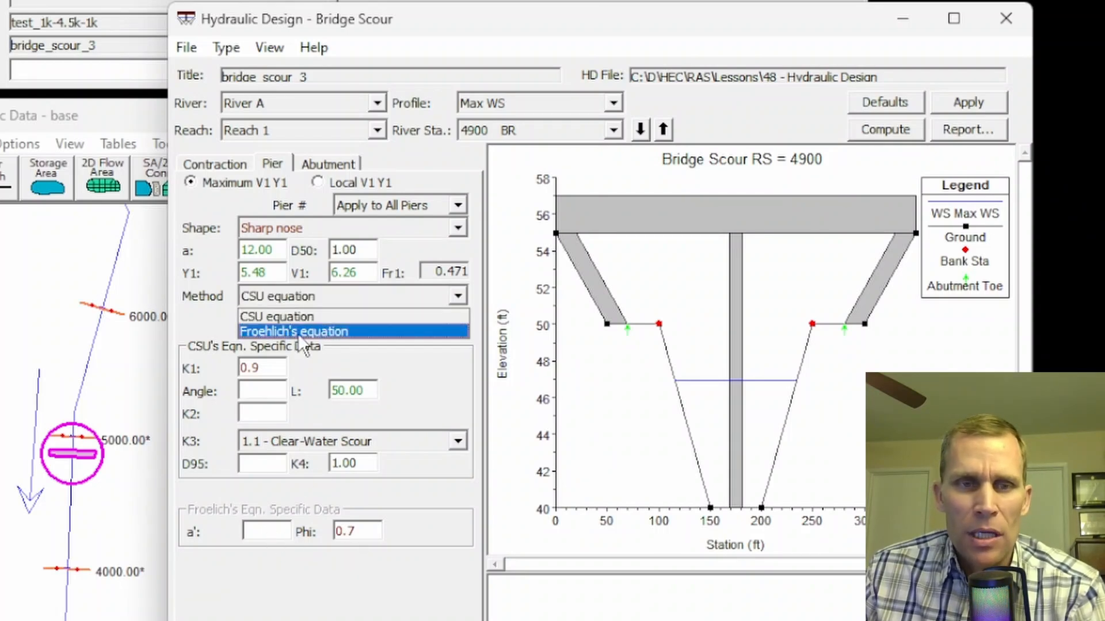
click(298, 332)
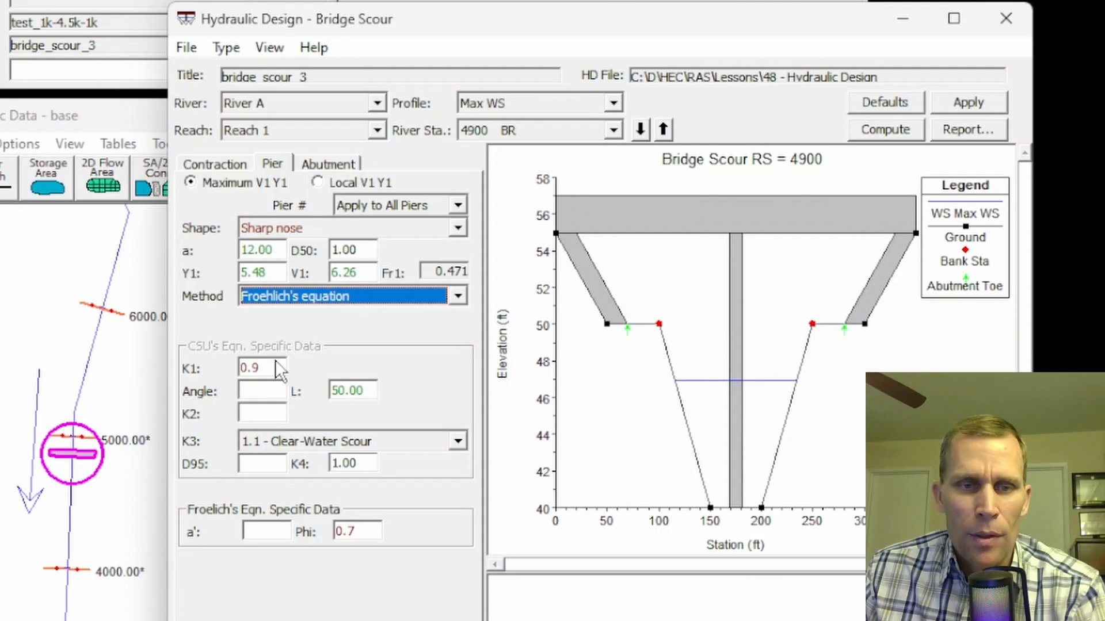
click(266, 530)
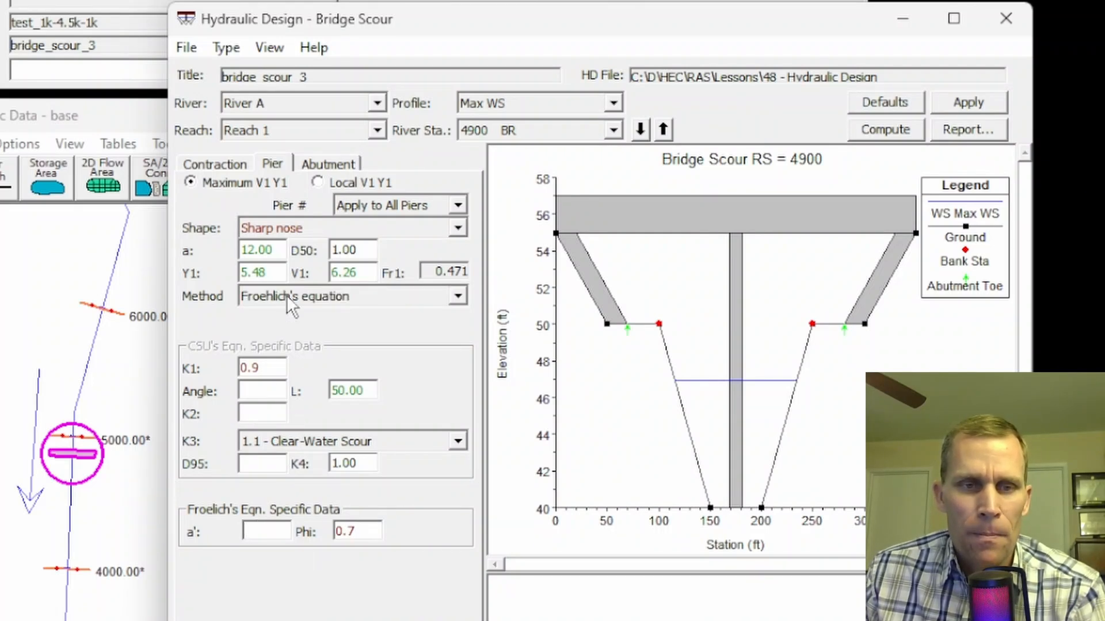
click(286, 296)
click(295, 316)
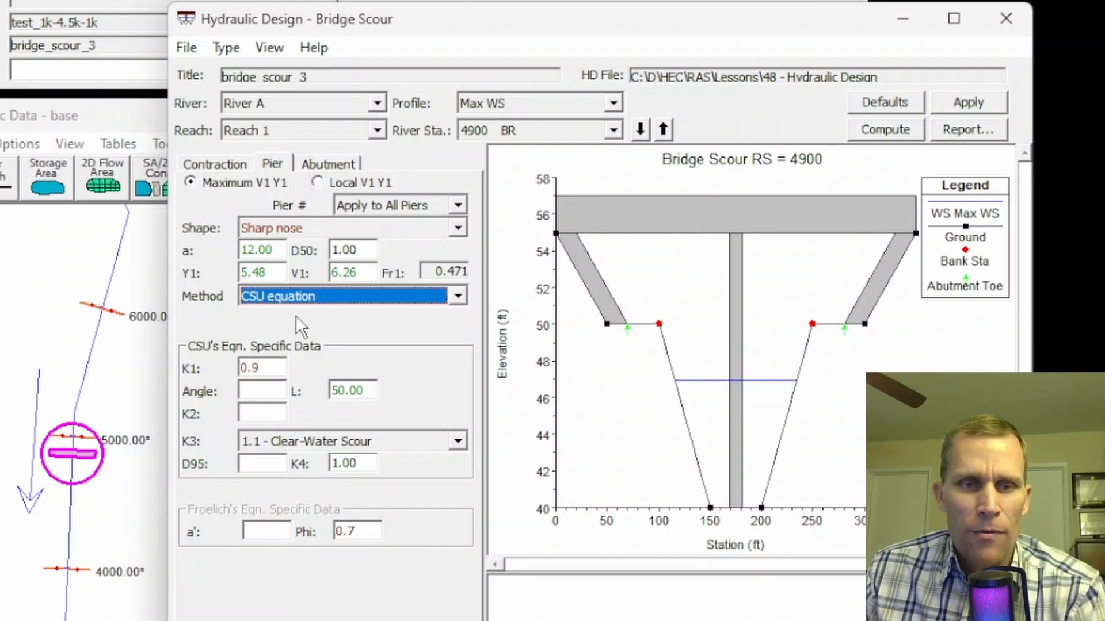
- Review the pier's K1 factor, test flow attack angles including 5, 14 and 16, and set the angle to 0
click(274, 373)
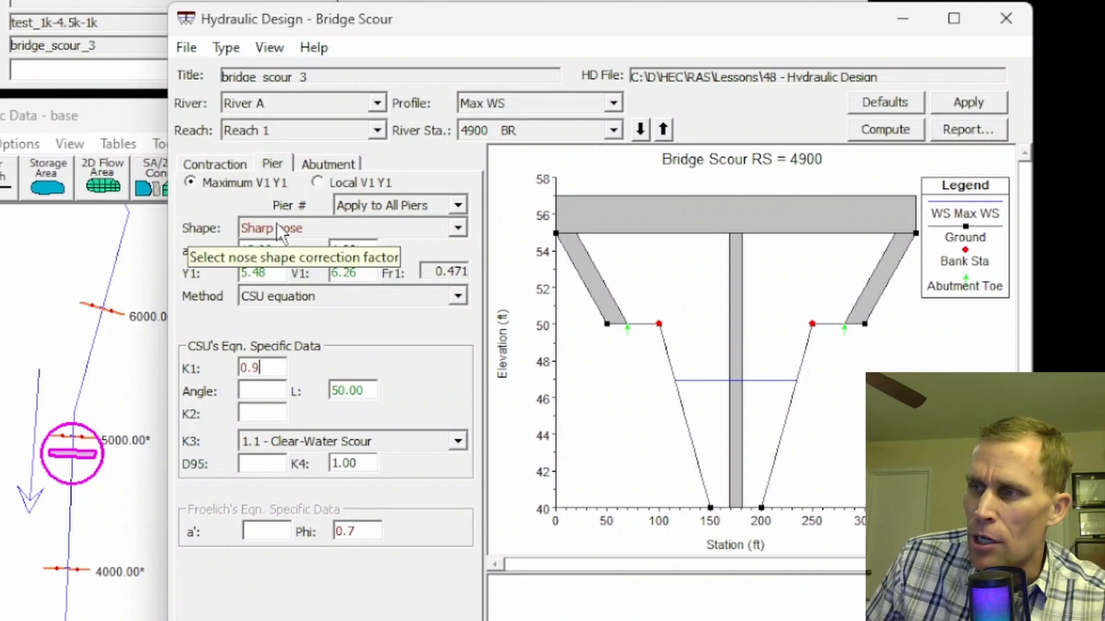
click(271, 390)
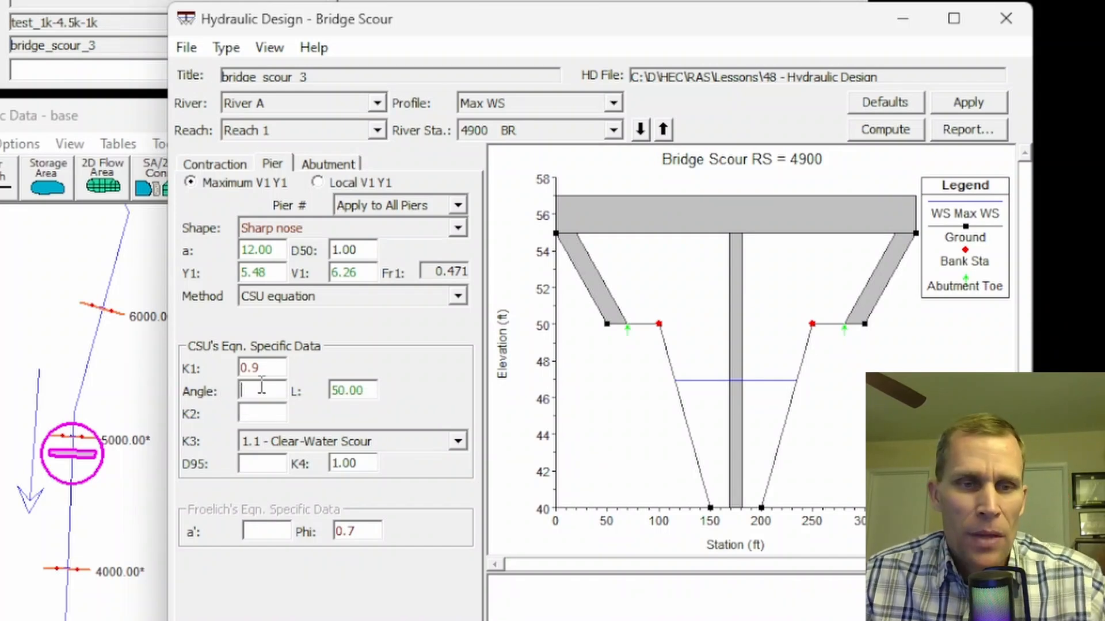
text(0)
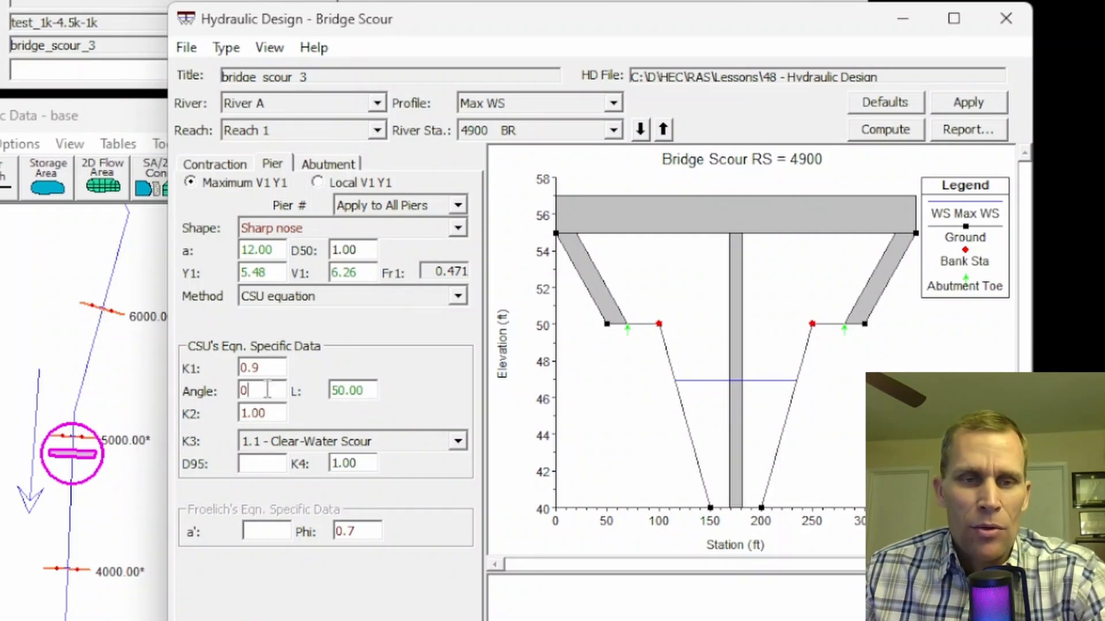
drag(265, 390, 236, 393)
text(5)
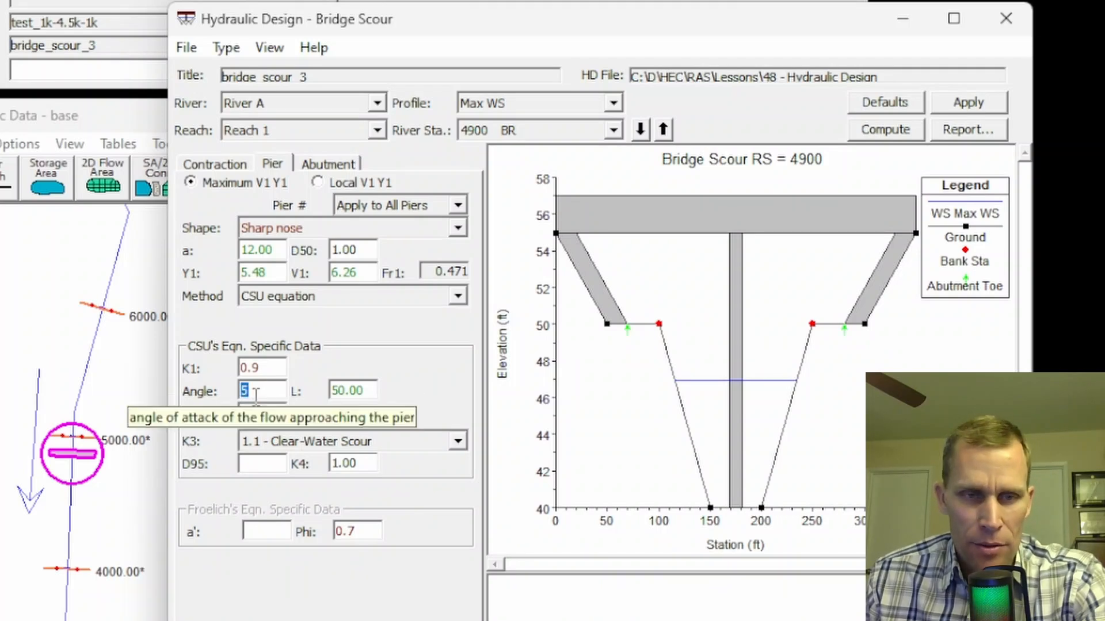
click(256, 395)
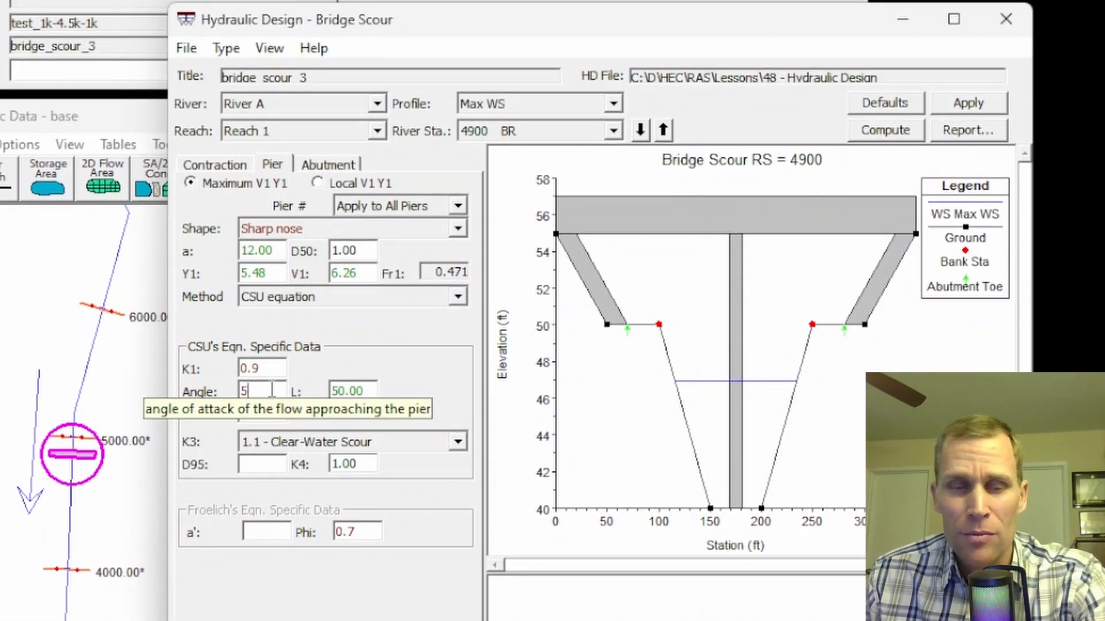
double_click(254, 394)
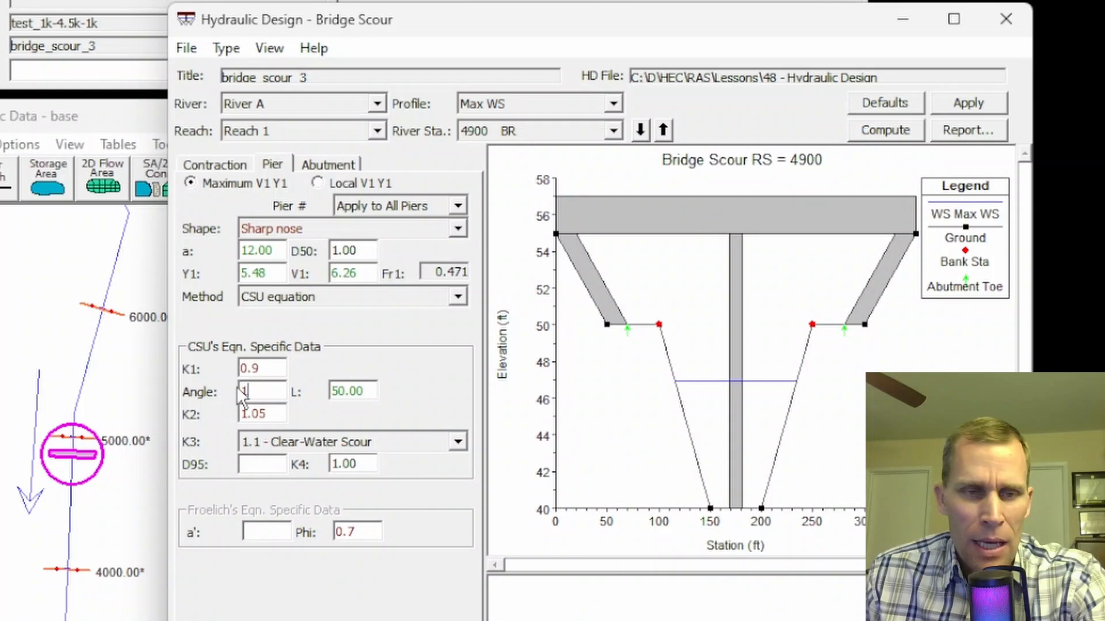
drag(258, 391, 213, 395)
text(14)
text(16)
text(0)
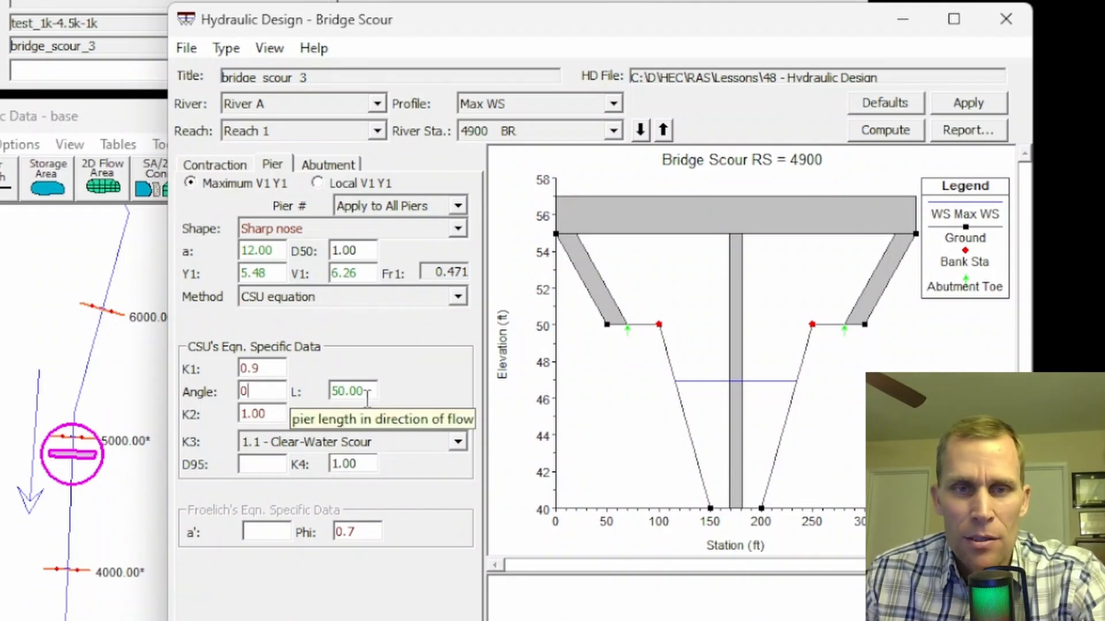
- Check the pier data and the deck width in the direction of flow for the bridge at station 4900, and return to the scour calculator
click(9, 339)
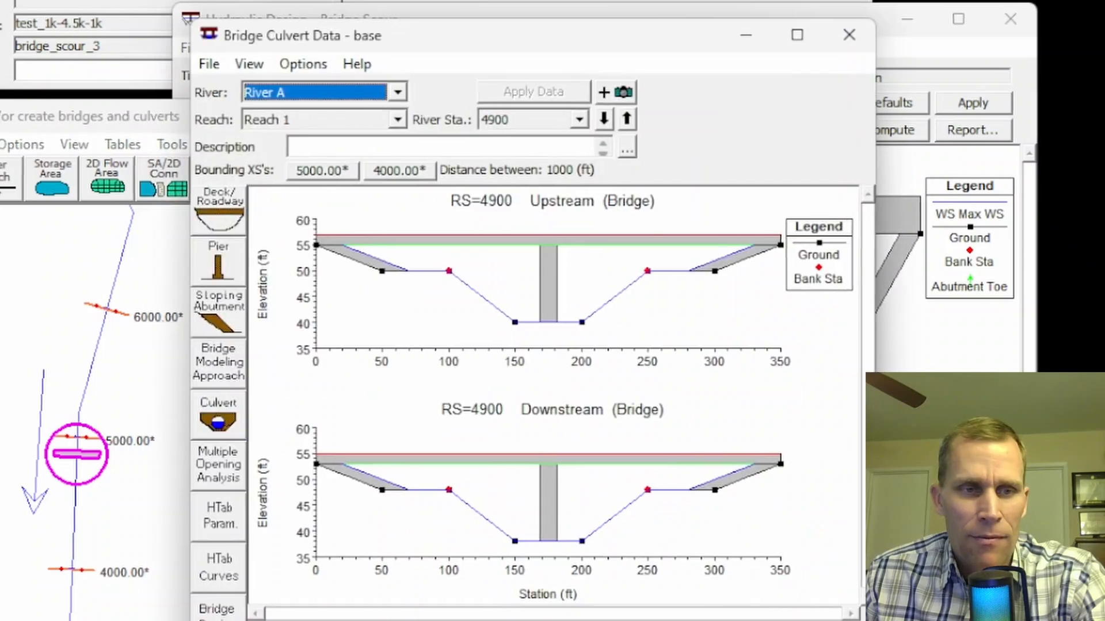
click(279, 267)
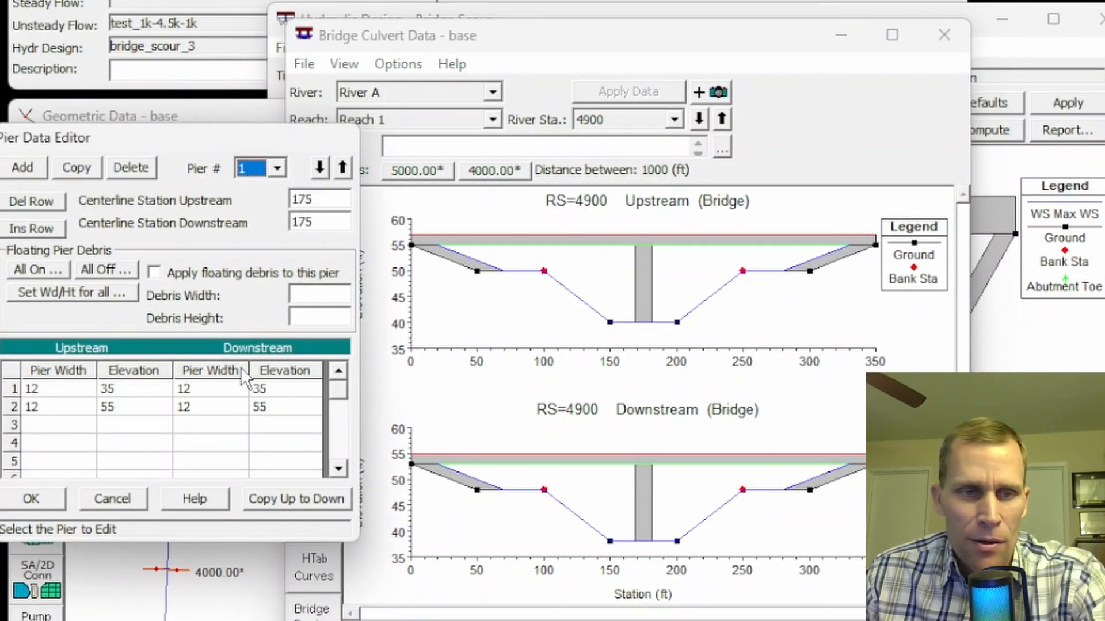
click(108, 496)
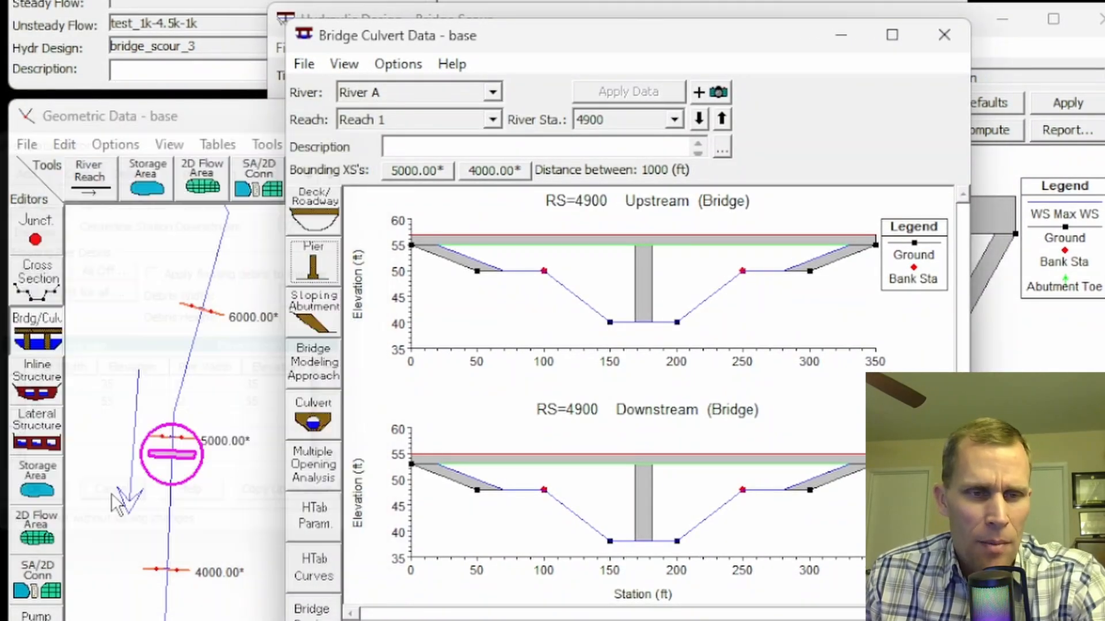
click(308, 211)
key(Tab)
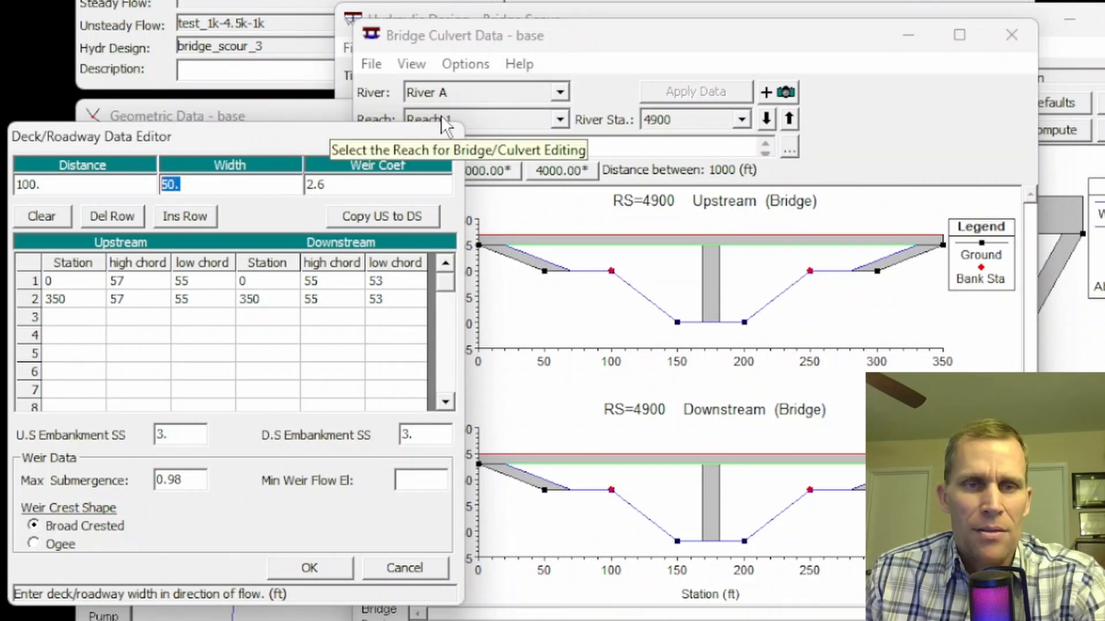
click(330, 565)
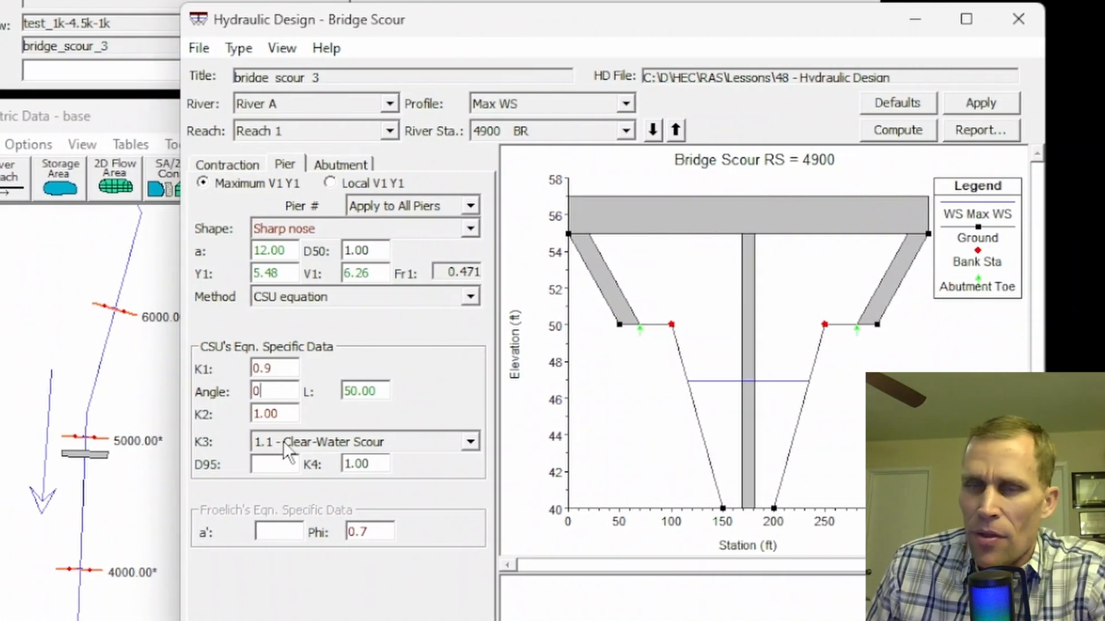
- Review the K3 bed condition options, keep 1.1 - Clear-Water Scour, and set the pier's D95 to 2
click(275, 447)
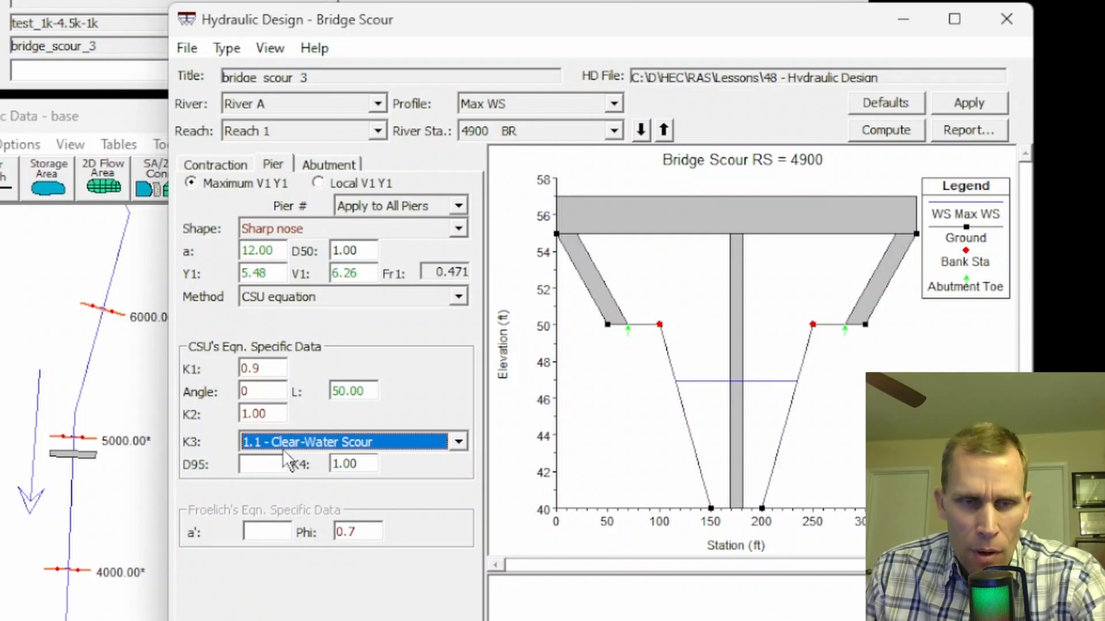
click(330, 440)
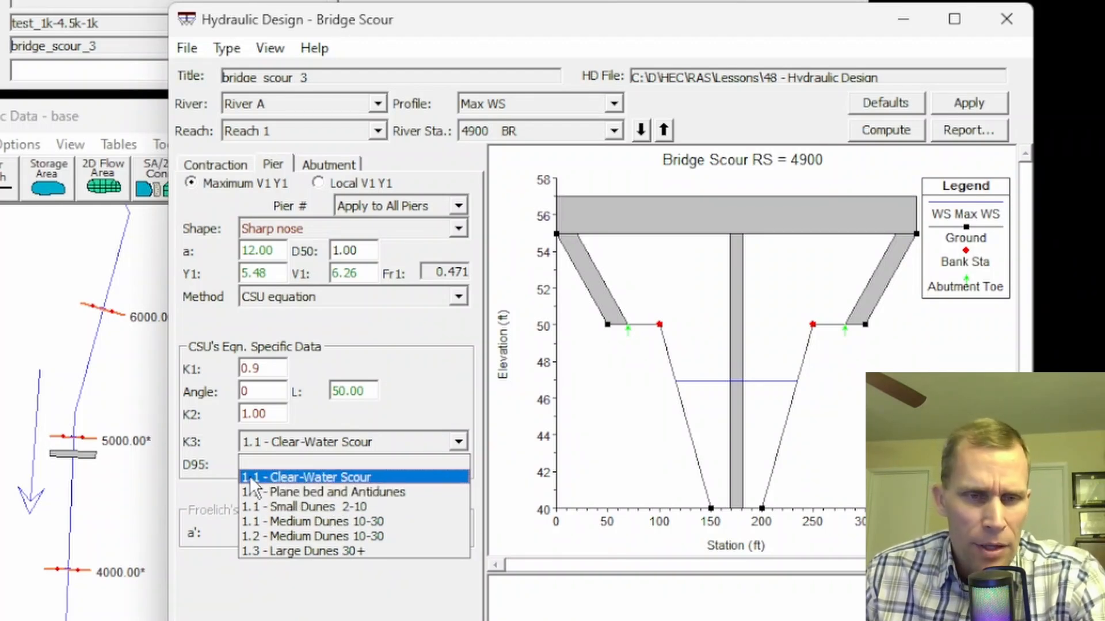
click(262, 442)
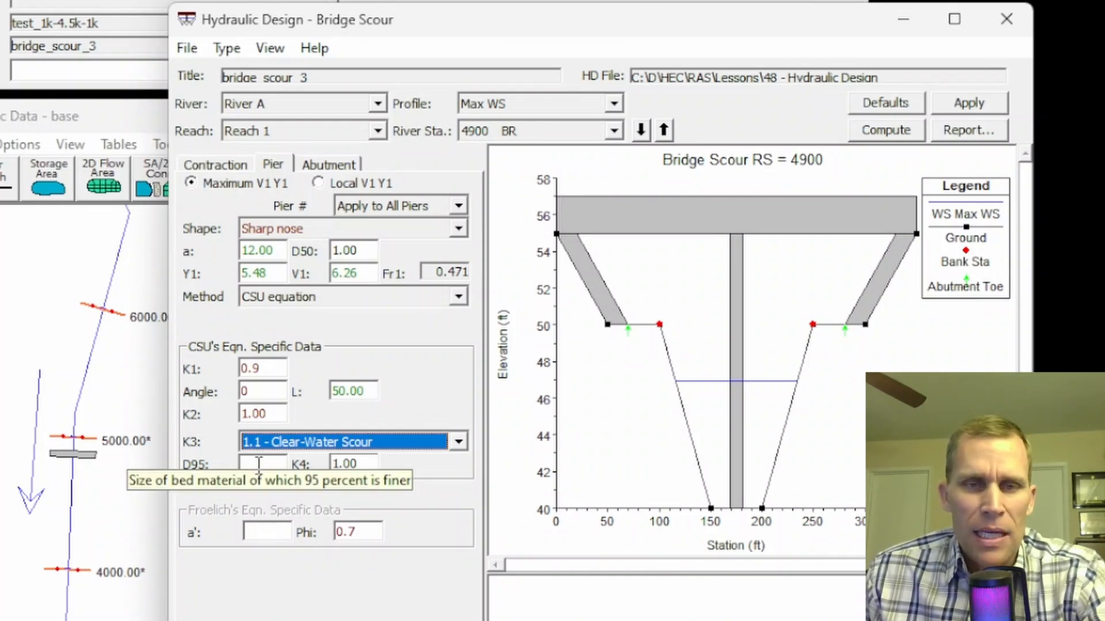
click(259, 464)
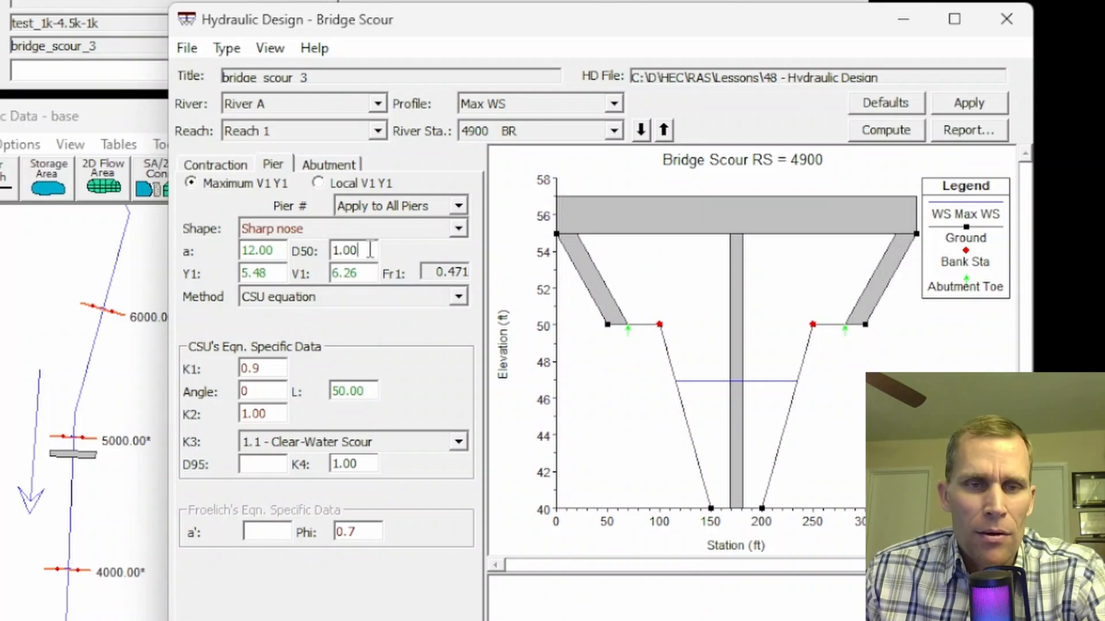
drag(371, 250, 322, 253)
click(261, 471)
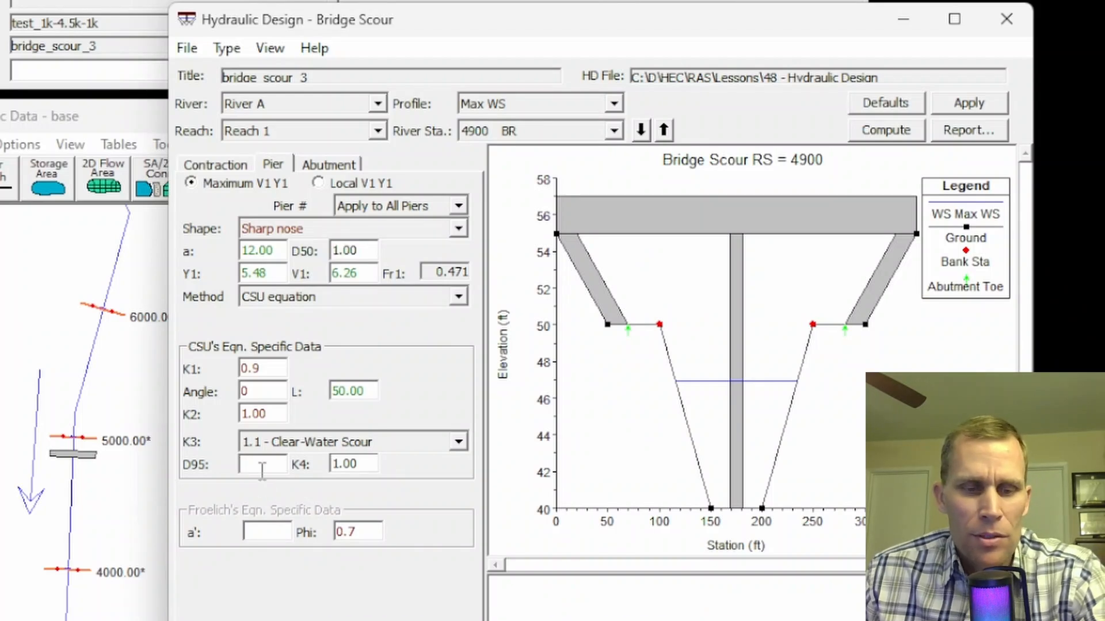
text(2)
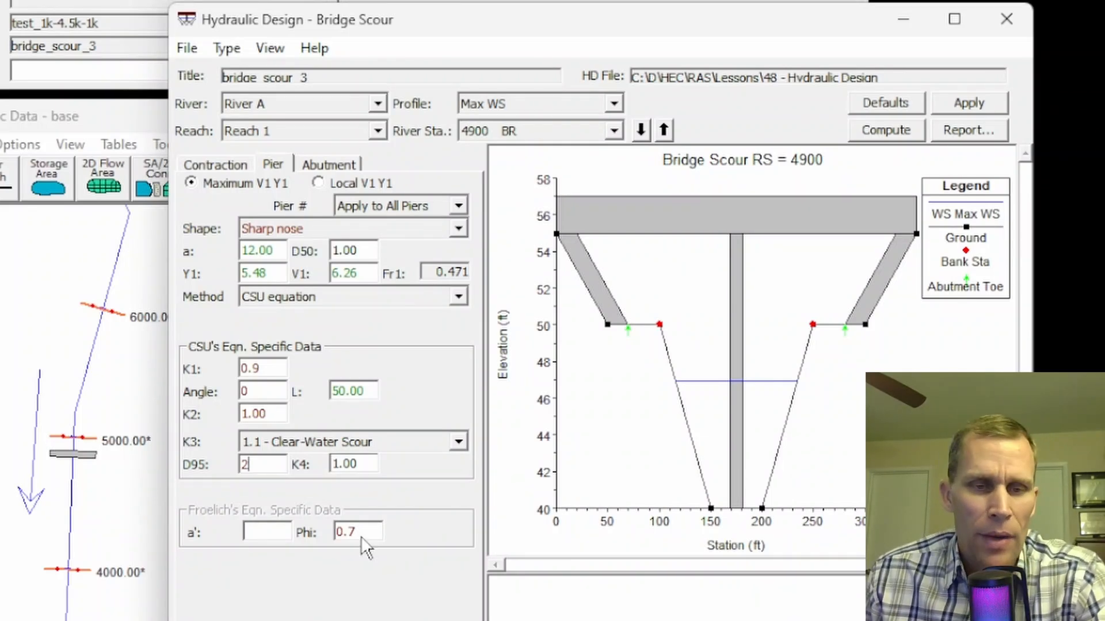
- Switch the pier scour method to Froehlich's equation, review Phi against the pier shape options, and set a' to 12
click(308, 303)
click(308, 329)
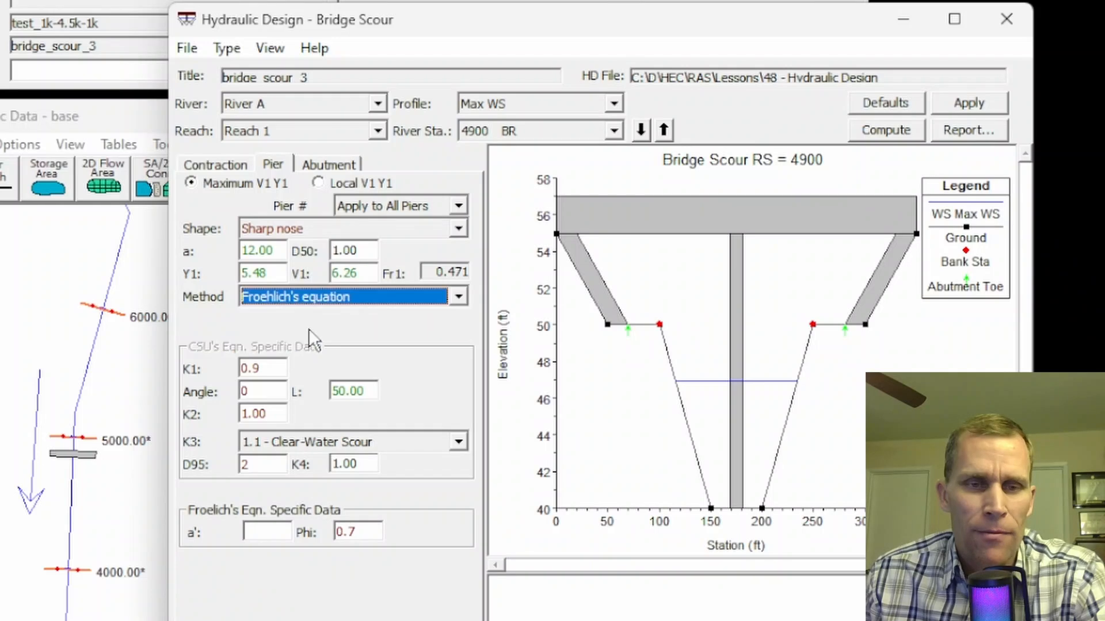
drag(367, 533, 323, 534)
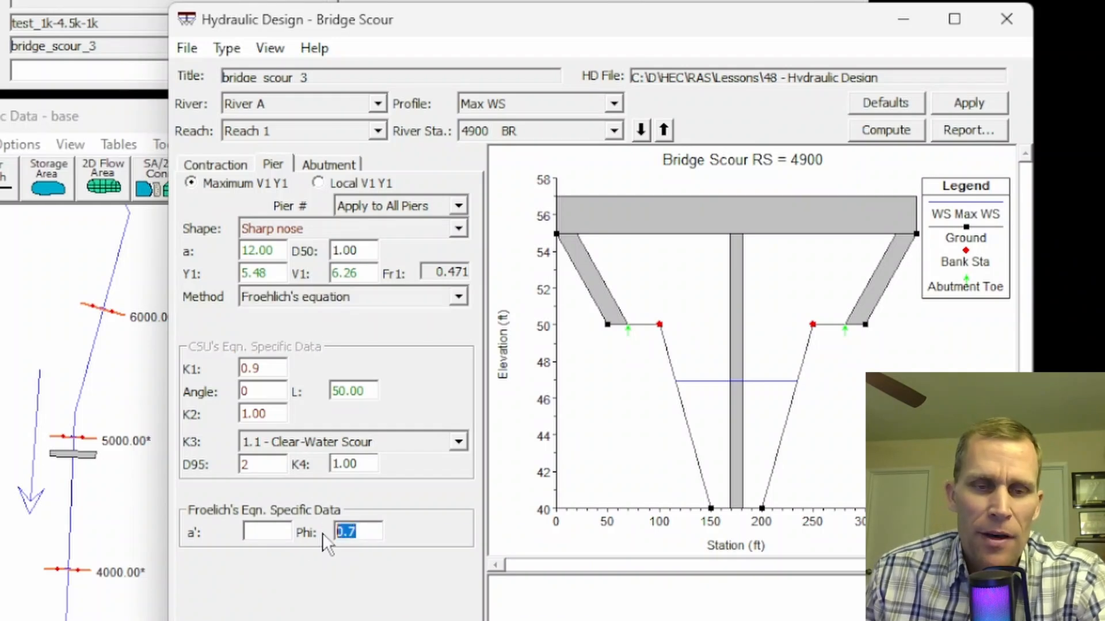
click(264, 223)
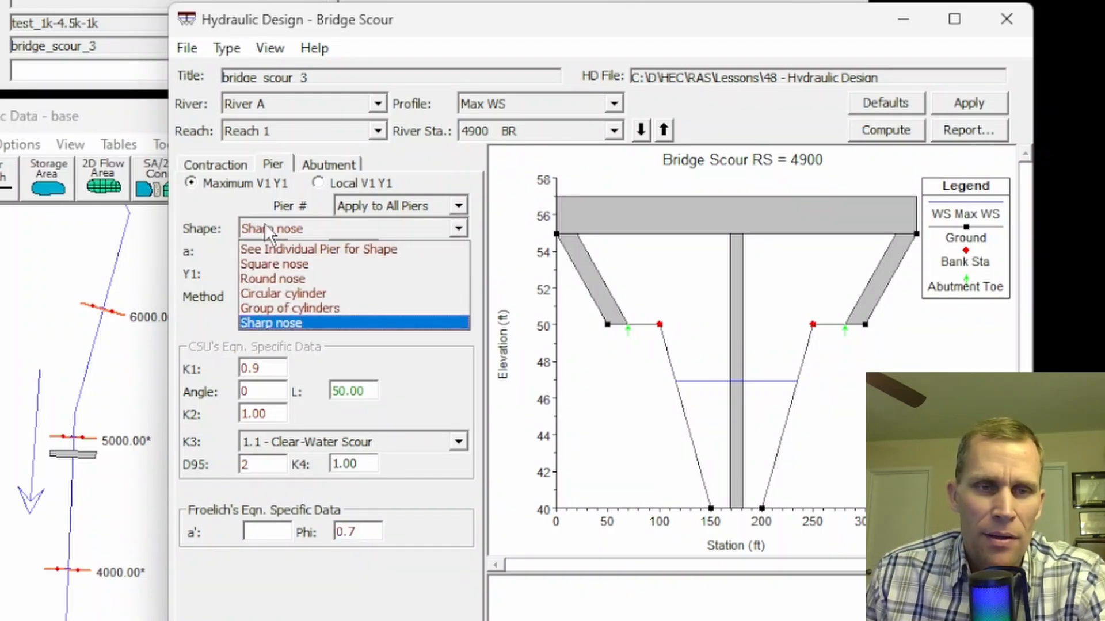
click(242, 223)
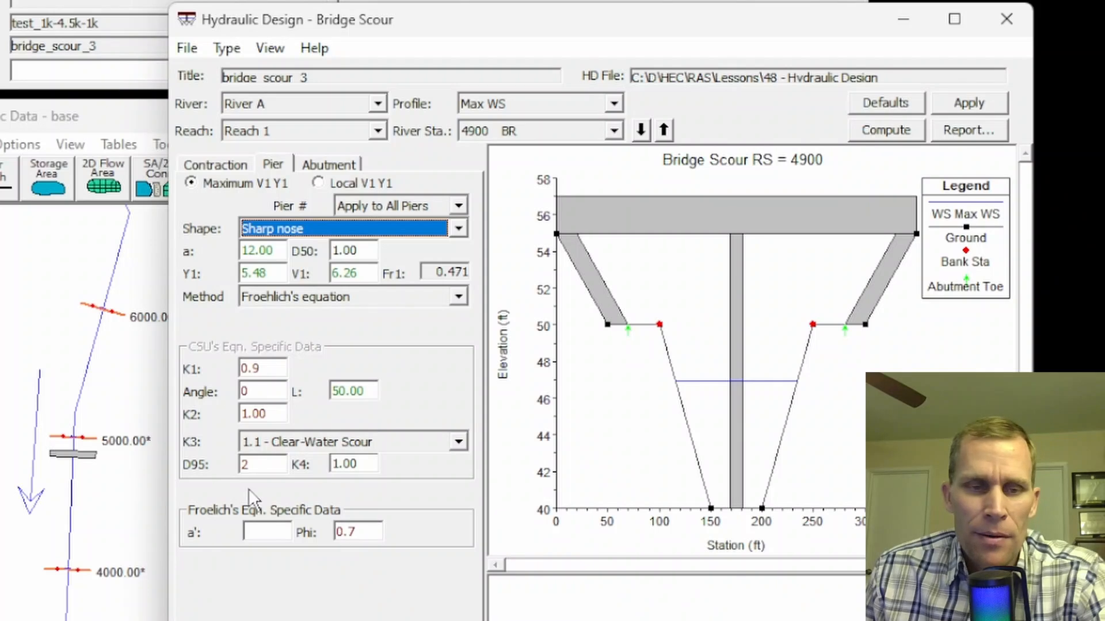
click(263, 531)
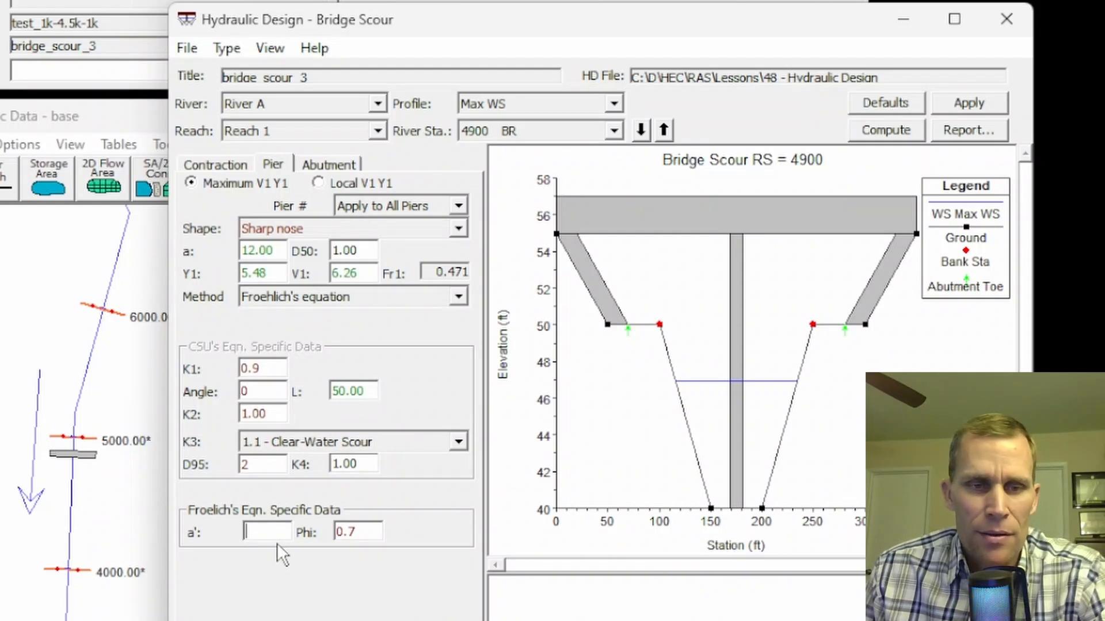
text(12)
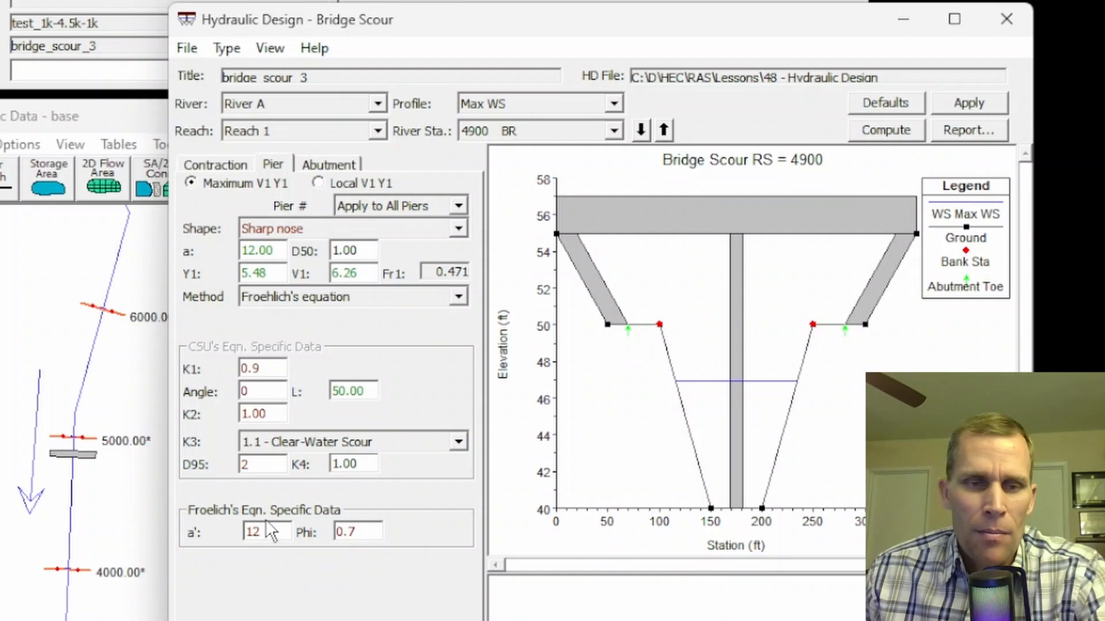
drag(264, 532, 243, 535)
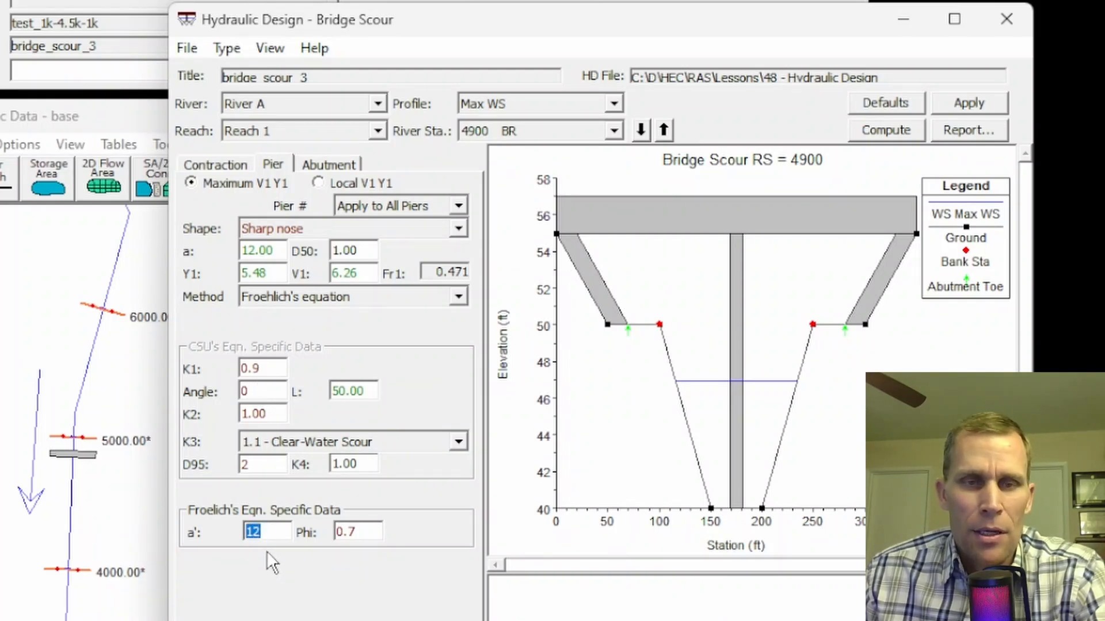
- Examine the abutment scour inputs, including Y1 and the toe stations at the bridge and approach section
click(331, 165)
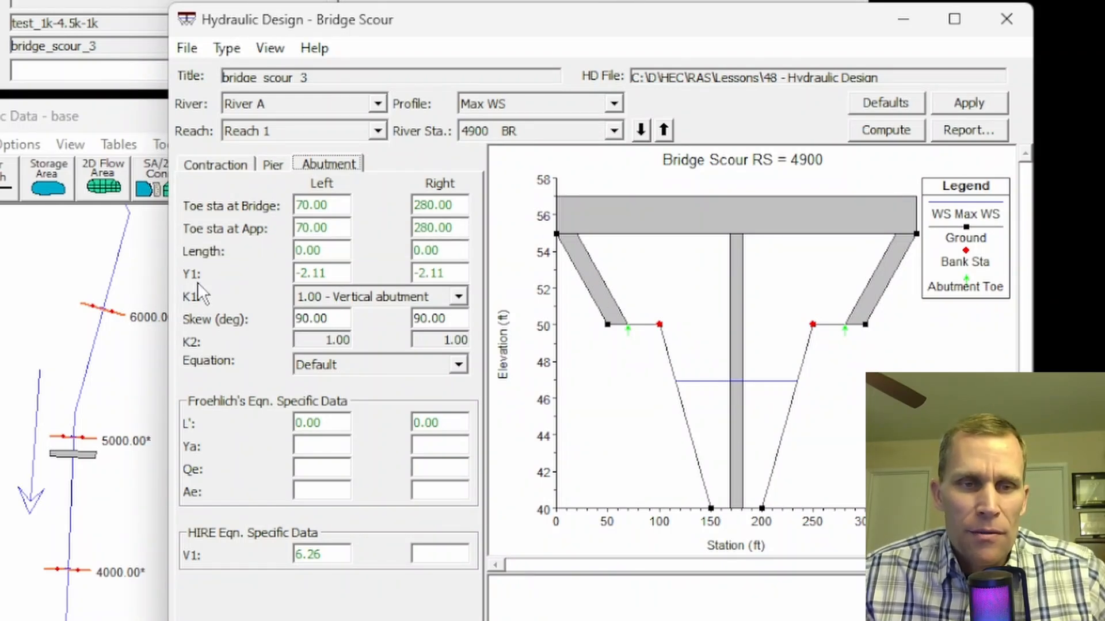
drag(333, 274, 260, 280)
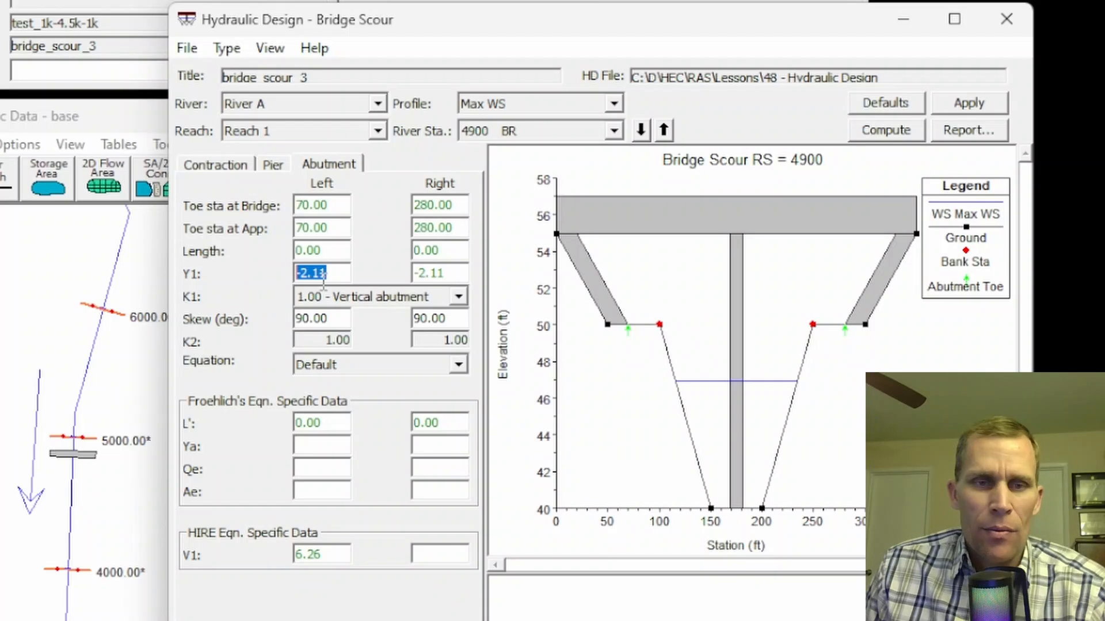
drag(332, 273, 282, 272)
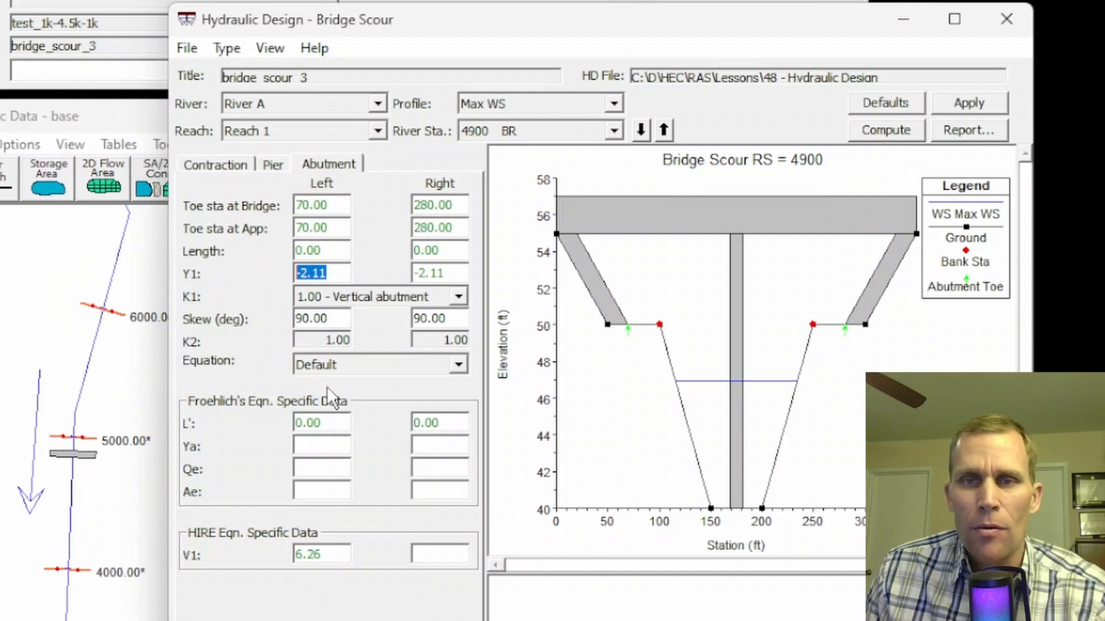
click(319, 166)
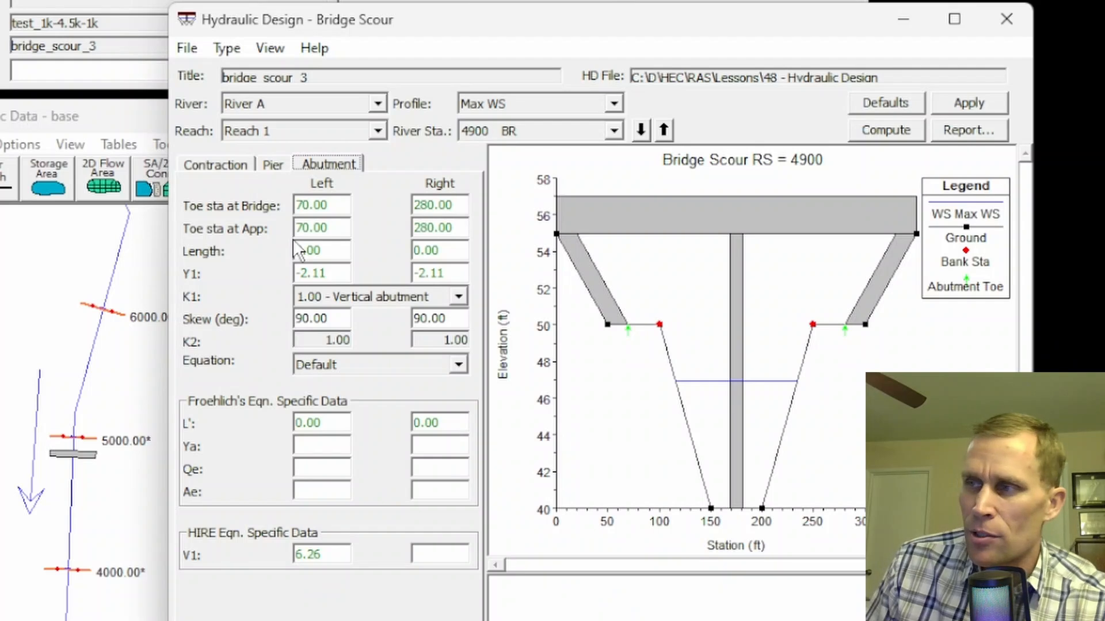
click(323, 233)
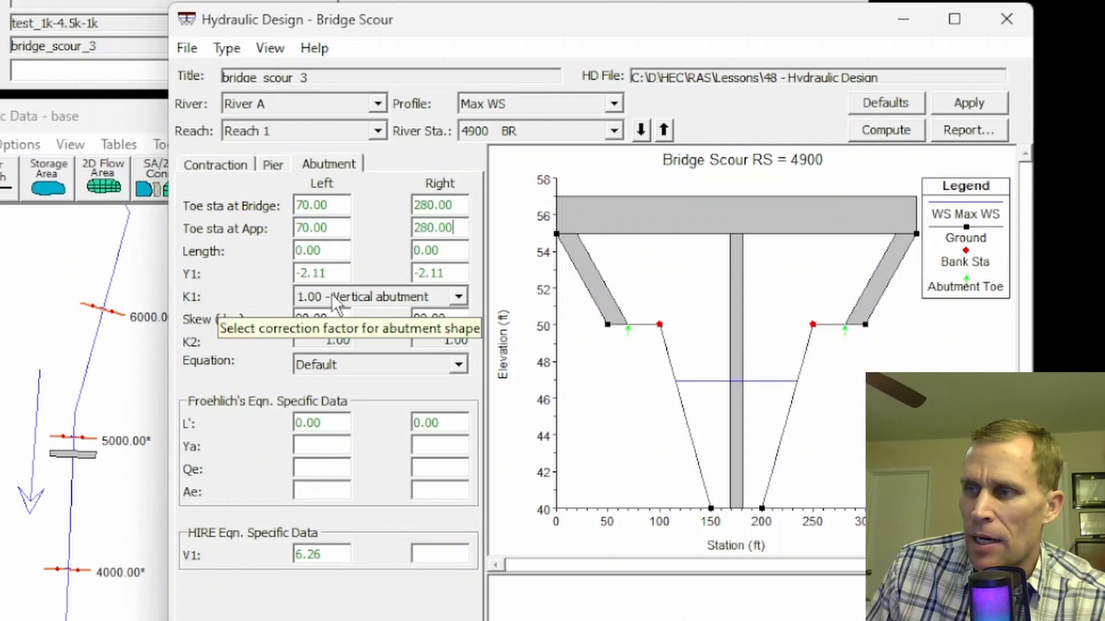
- Try the abutment K1 options 0.82 - Vert. with wing walls and 0.55 - Spill-through abutment, and restore 1.00 - Vertical abutment
click(354, 293)
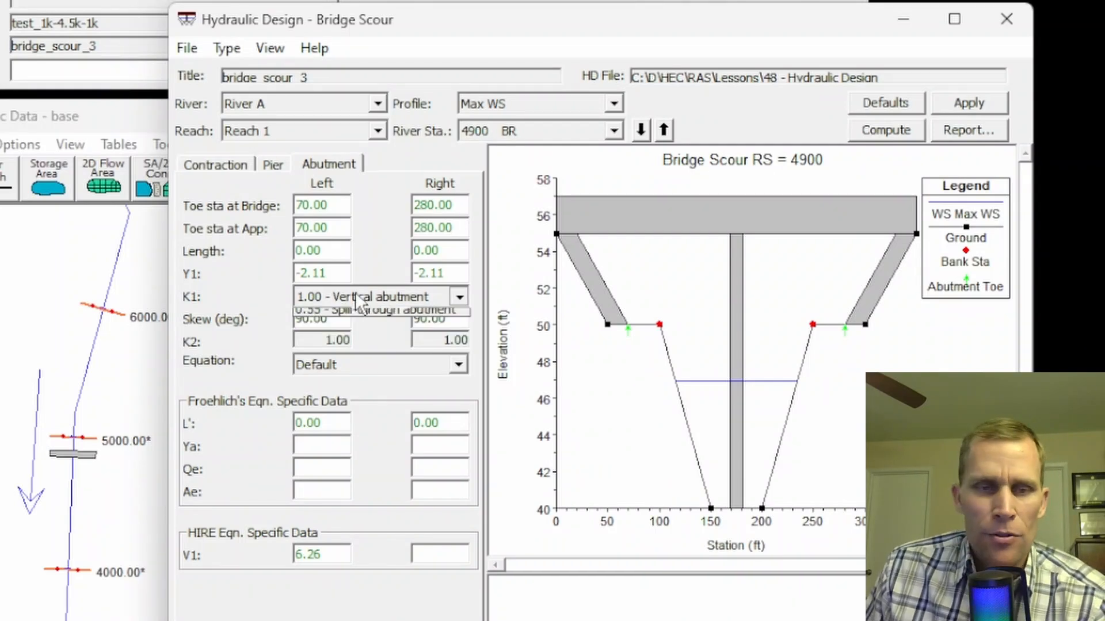
click(357, 329)
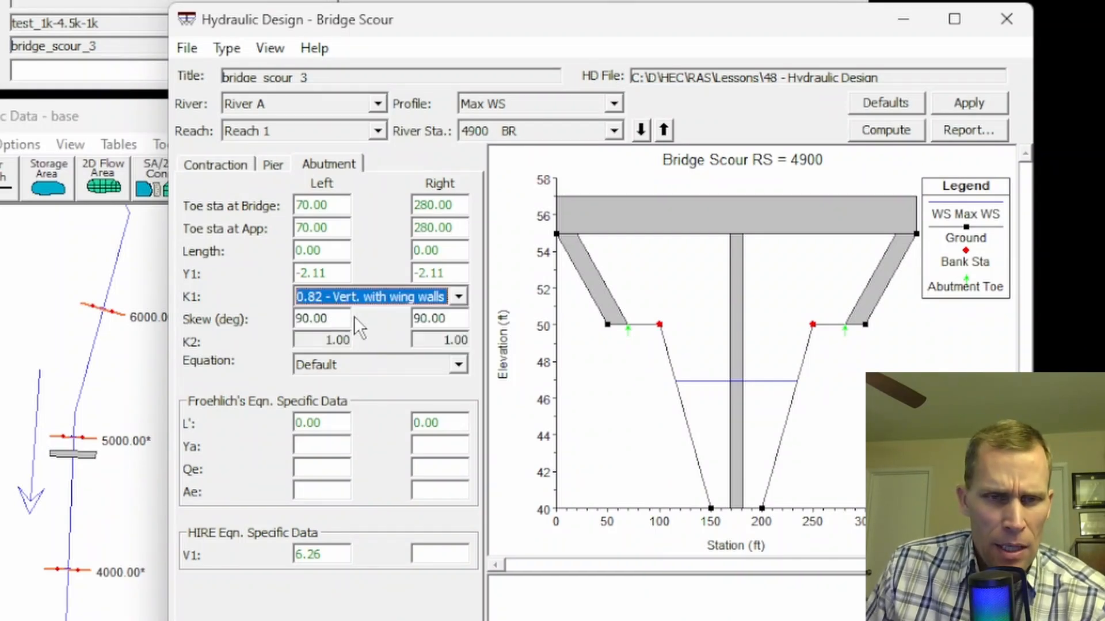
click(354, 297)
click(354, 346)
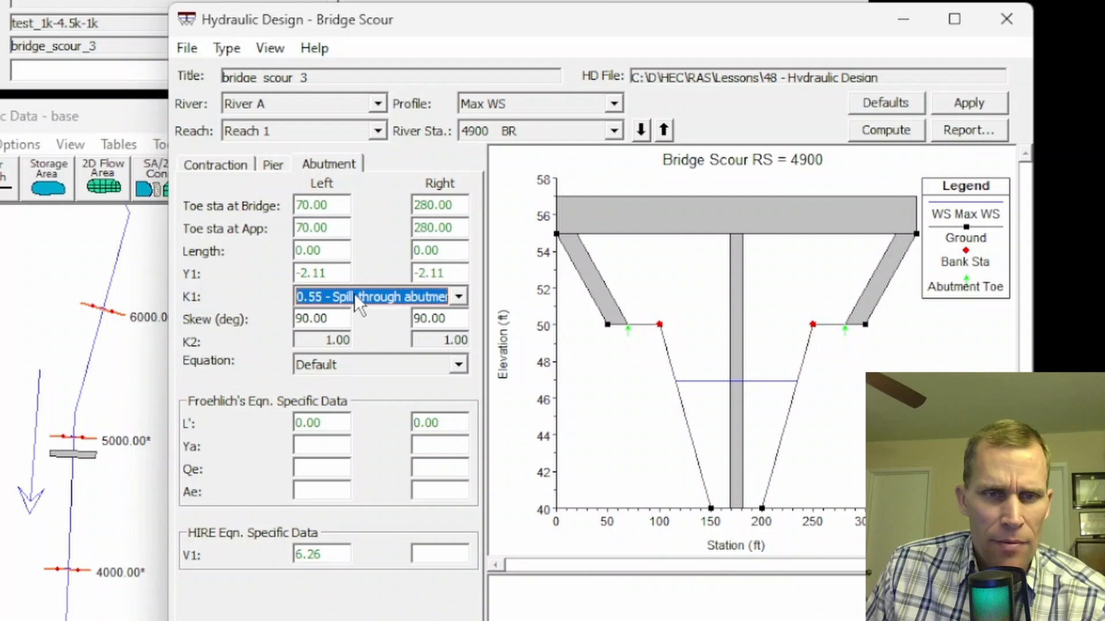
click(354, 292)
click(337, 317)
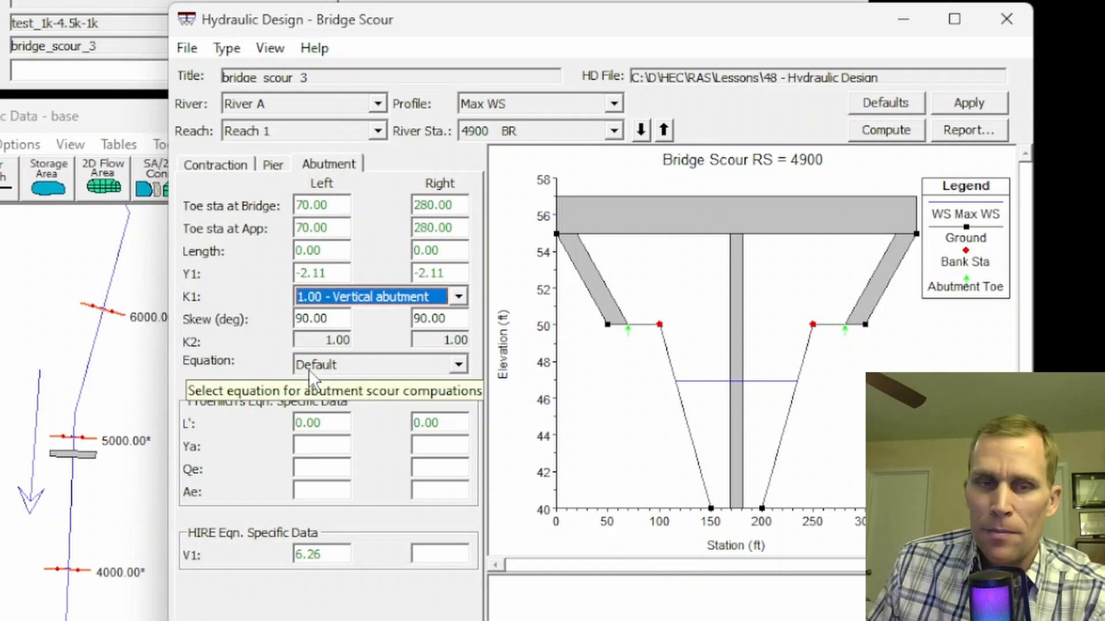
- Test left abutment skew angles of 80 and 70 degrees to see their effect on K2, and set the skew back to 90
drag(337, 320, 267, 323)
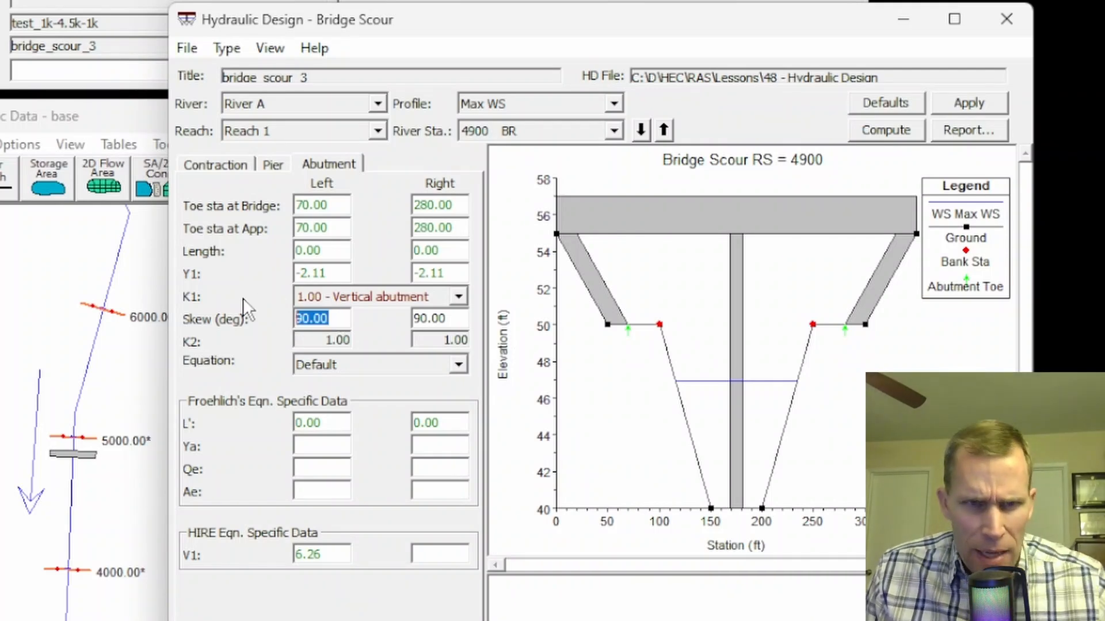
text(80)
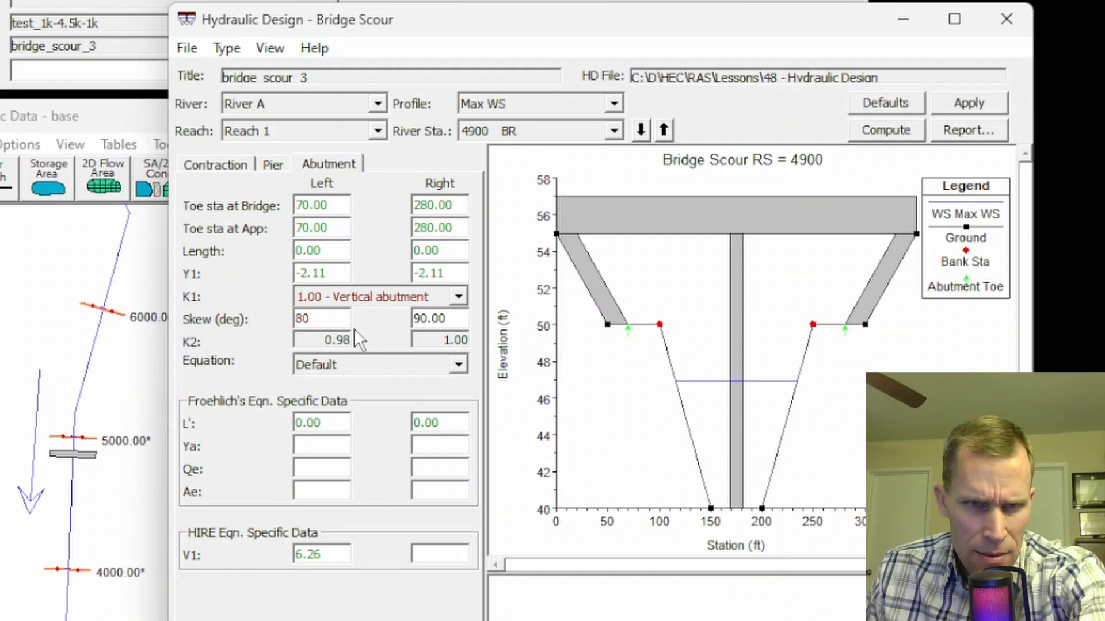
drag(323, 319, 274, 327)
text(70)
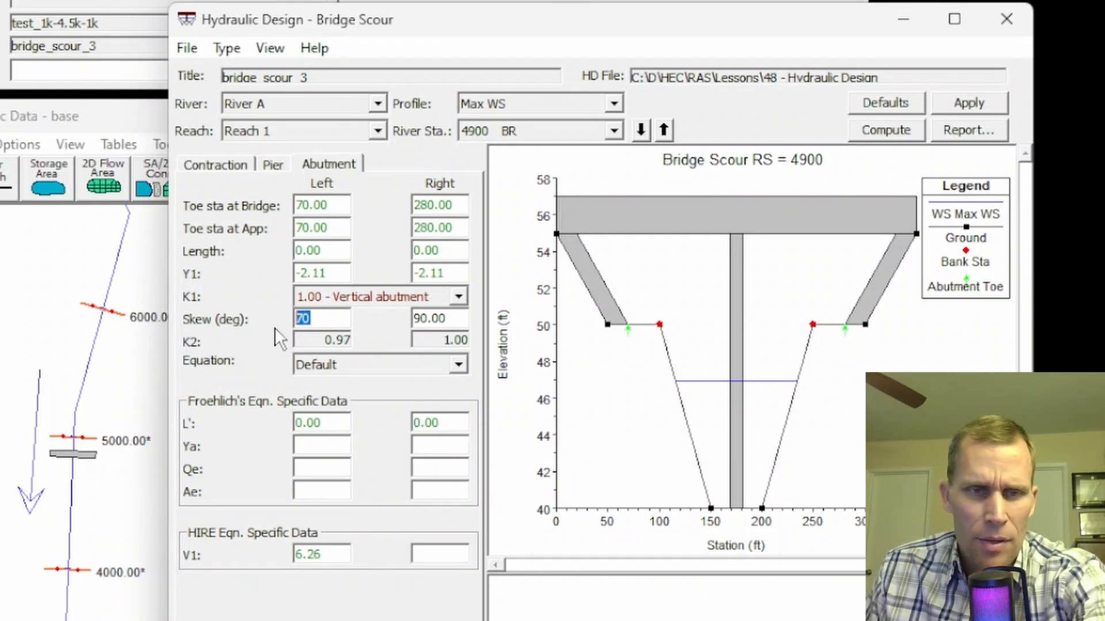
text(90)
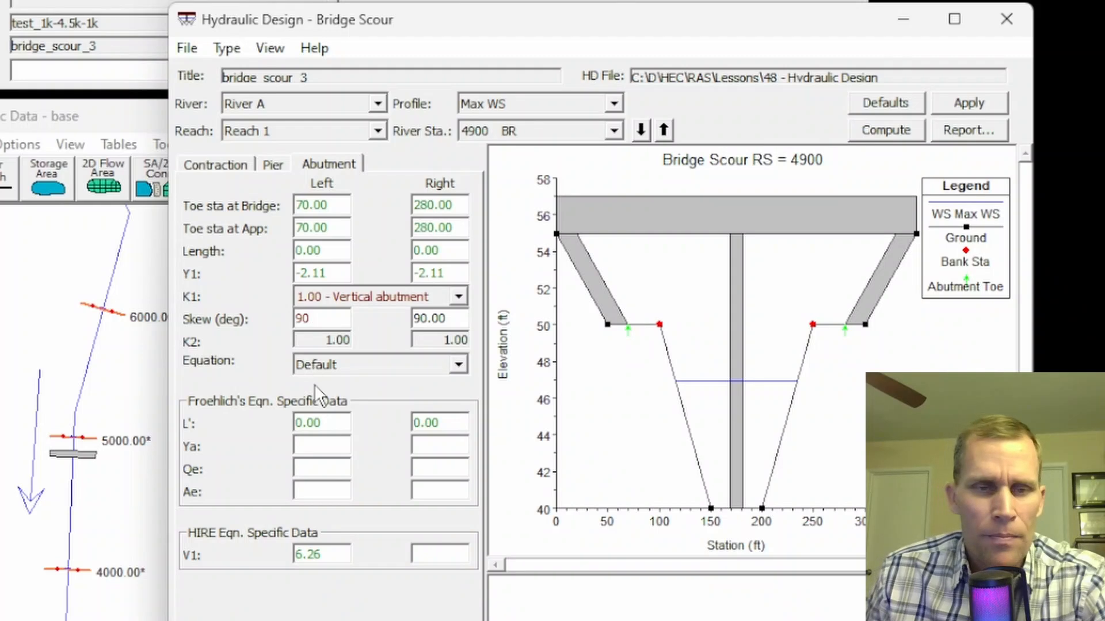
- Revisit the pier scour inputs for comparison, and set the abutment scour equation to Froehlich
click(274, 166)
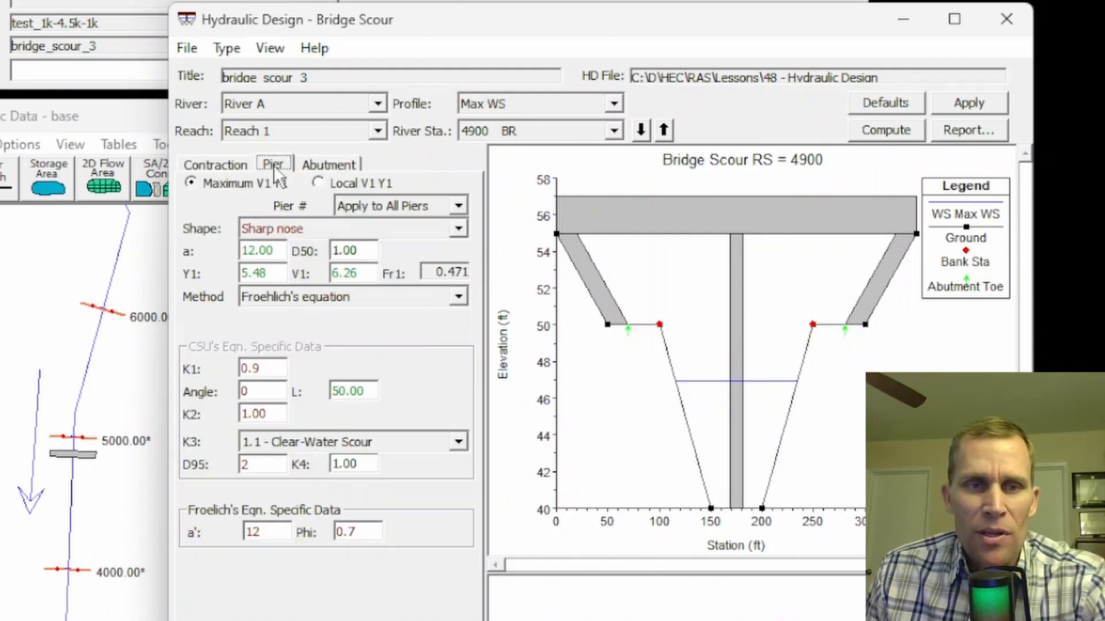
click(330, 164)
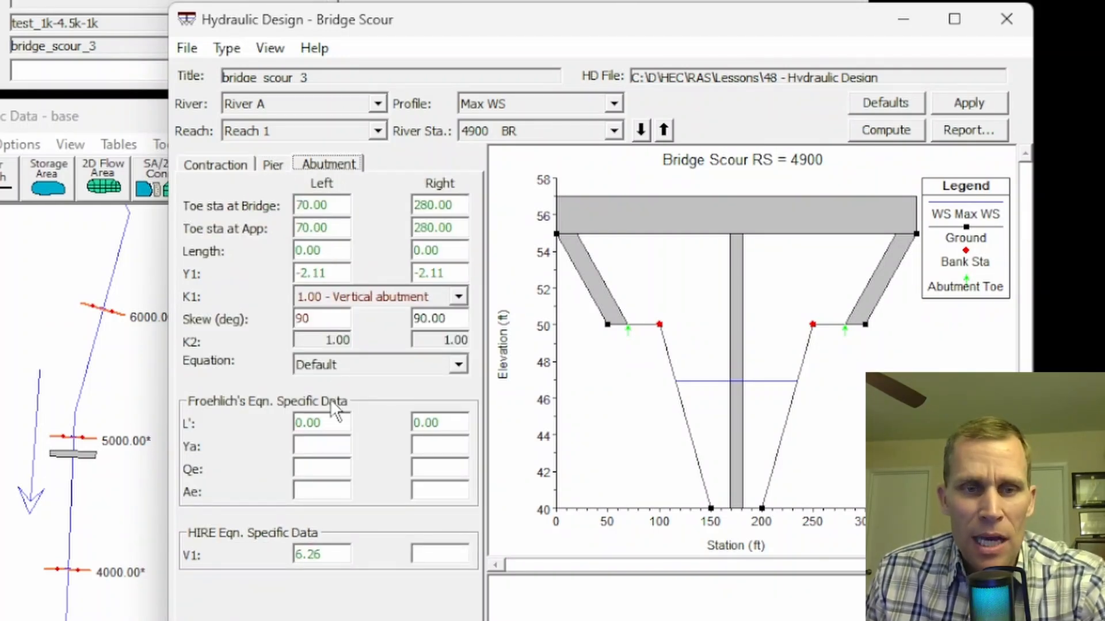
click(297, 364)
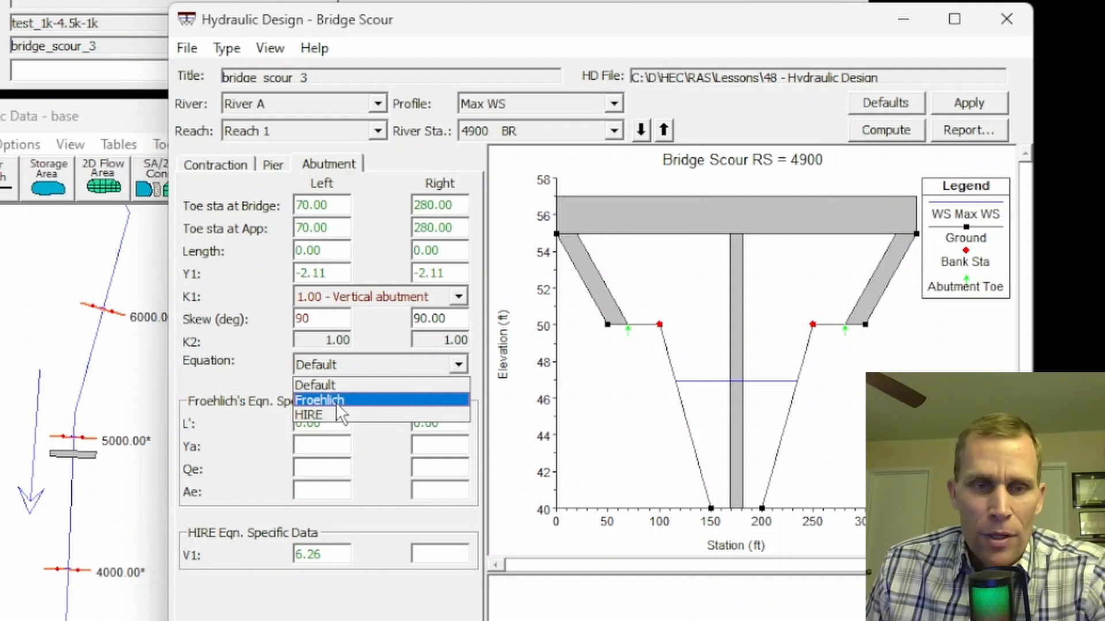
click(351, 403)
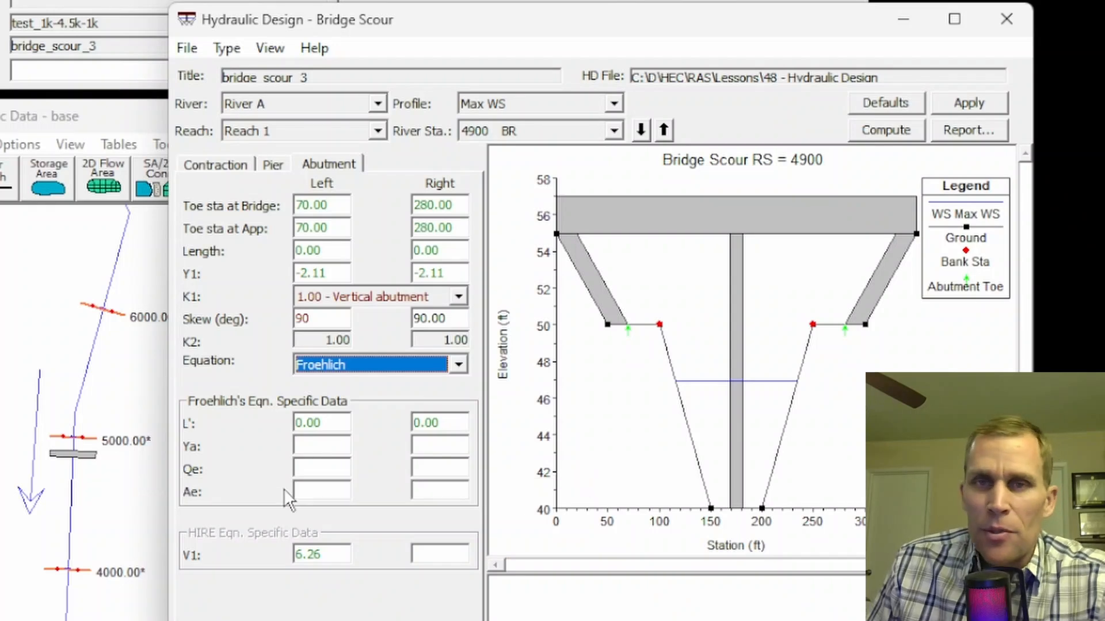
- Look over the Froehlich-specific abutment data fields, and set the abutment scour equation to HIRE
click(312, 469)
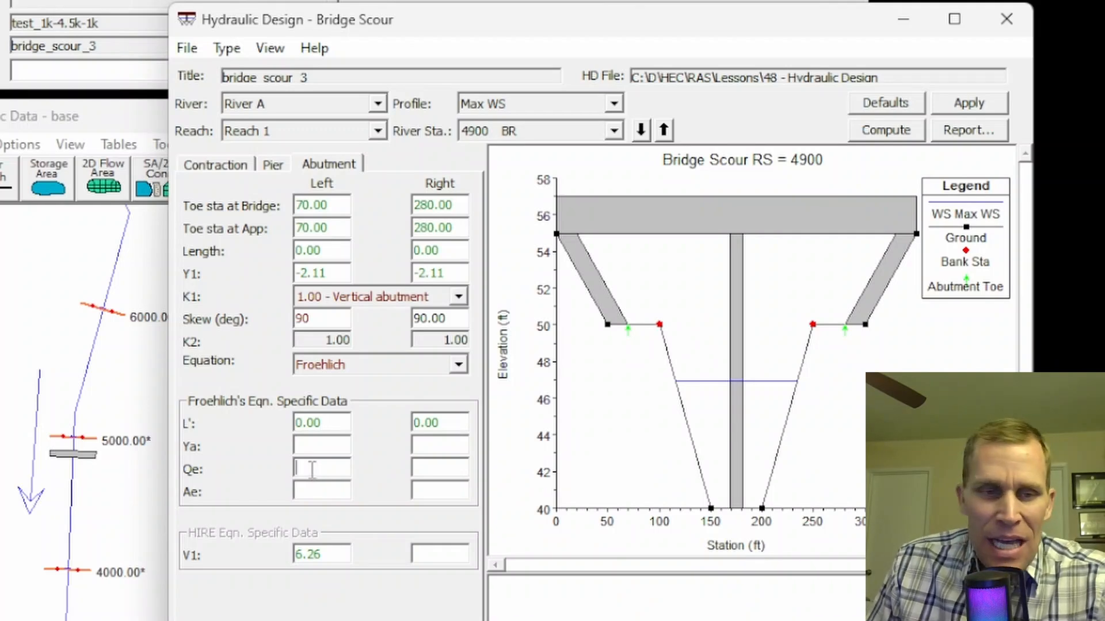
mouse_move(306, 493)
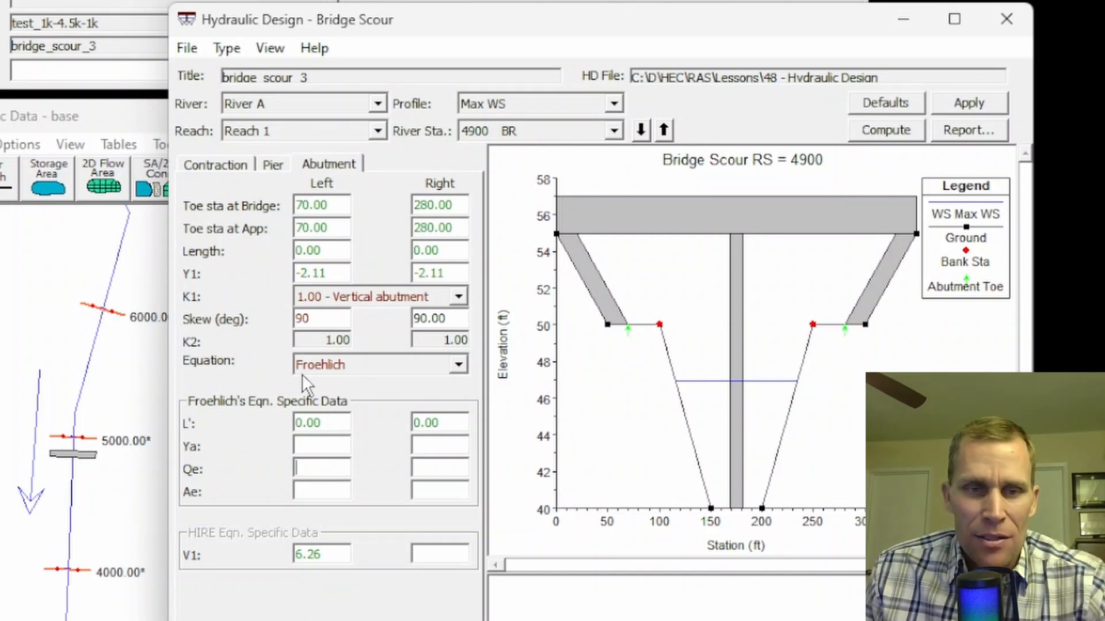
click(319, 367)
click(332, 410)
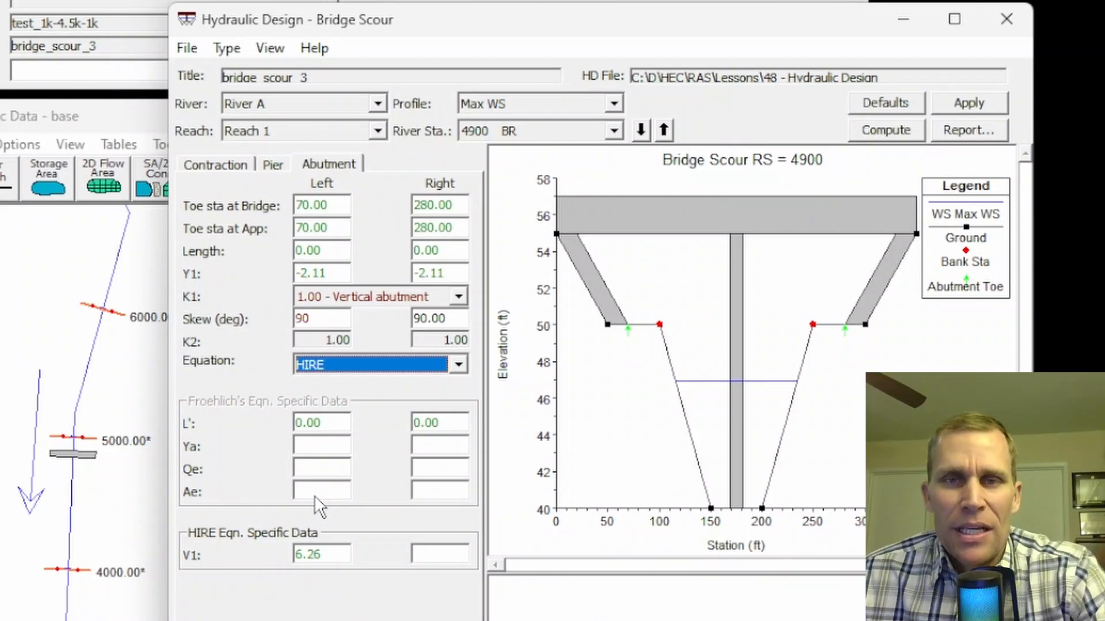
key(Tab)
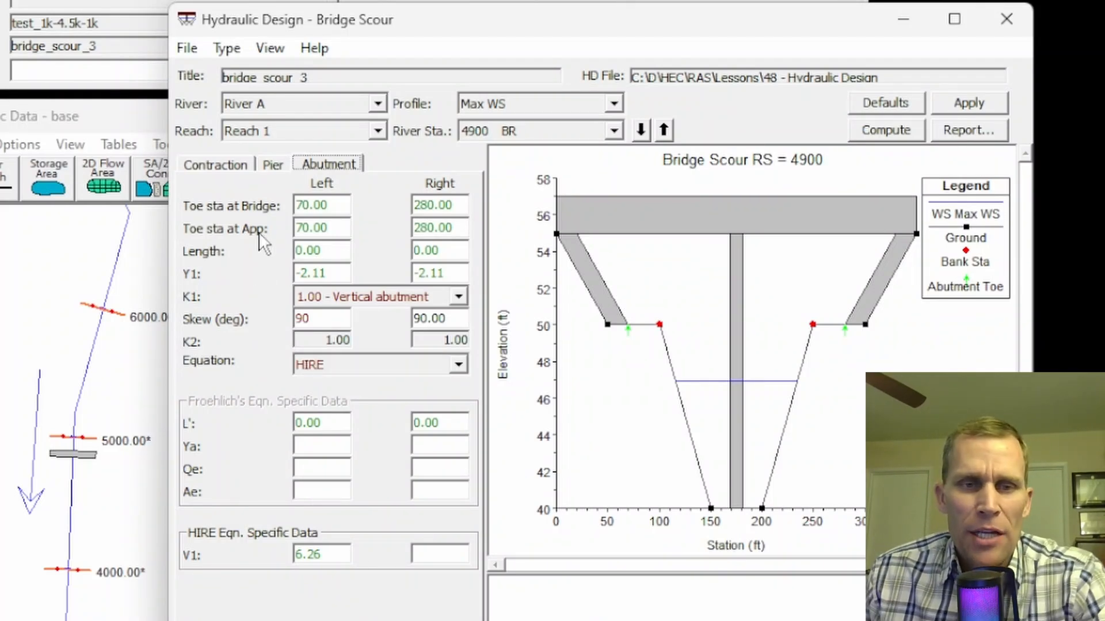
- Return to the contraction scour inputs, apply the scour data and compute bridge scour for river station 4900 BR
click(216, 166)
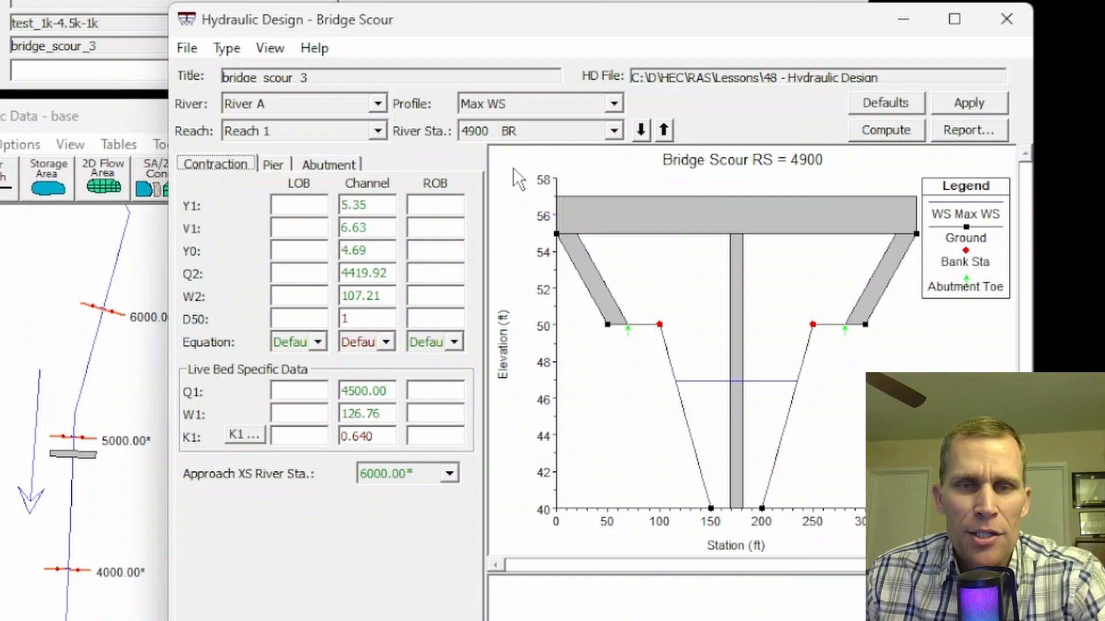
click(968, 102)
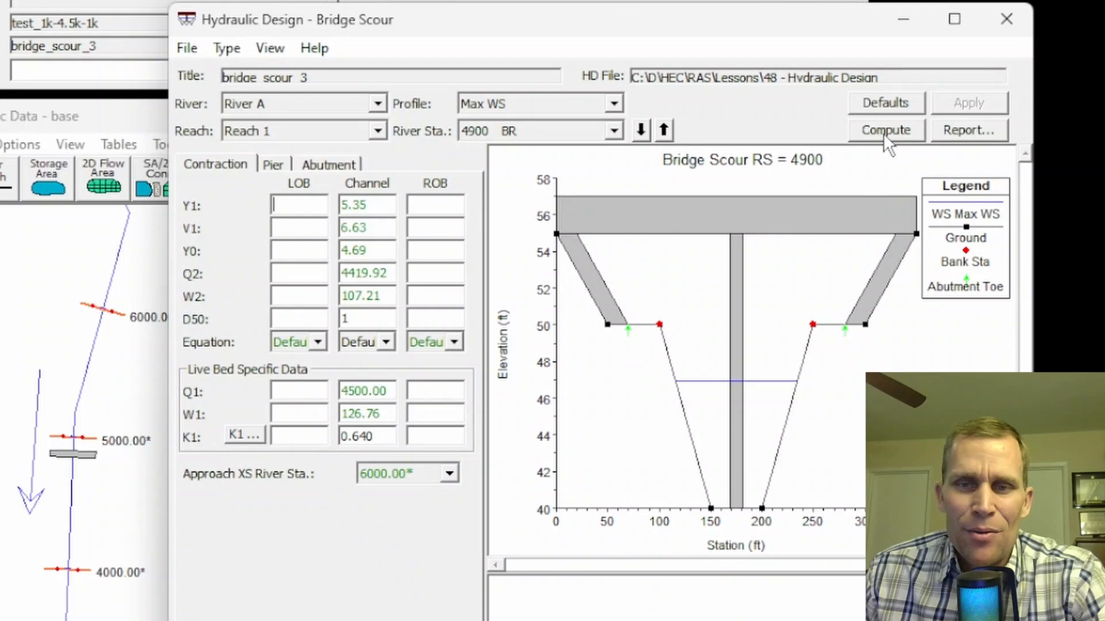
click(884, 136)
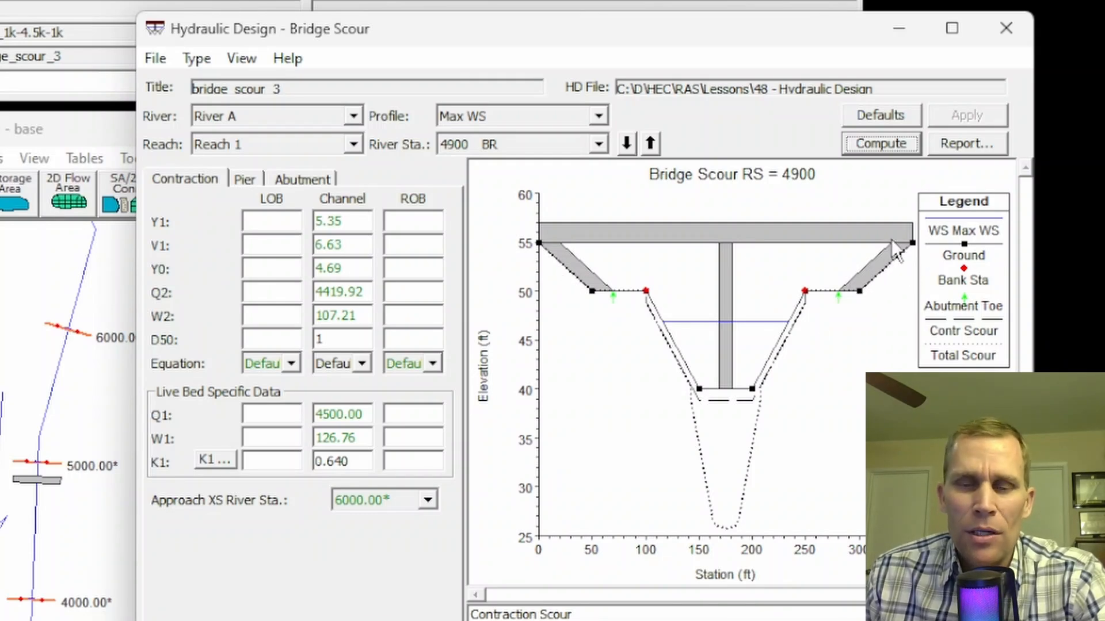
- Open the scour report and look over its contraction scour, pier scour and combined scour depth sections
click(964, 144)
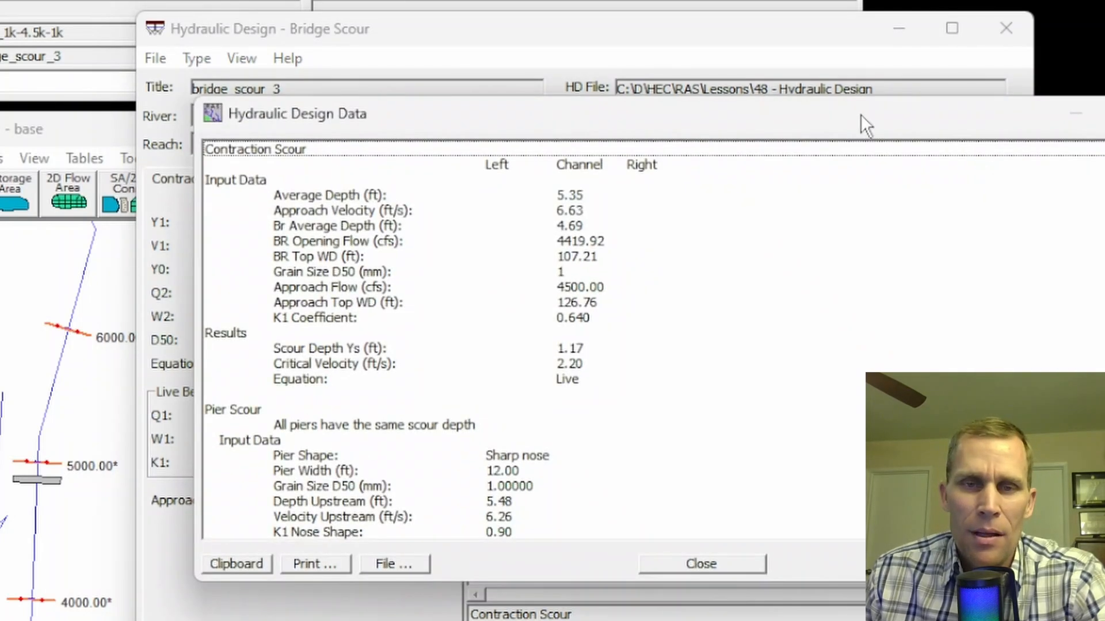
drag(860, 123, 742, 10)
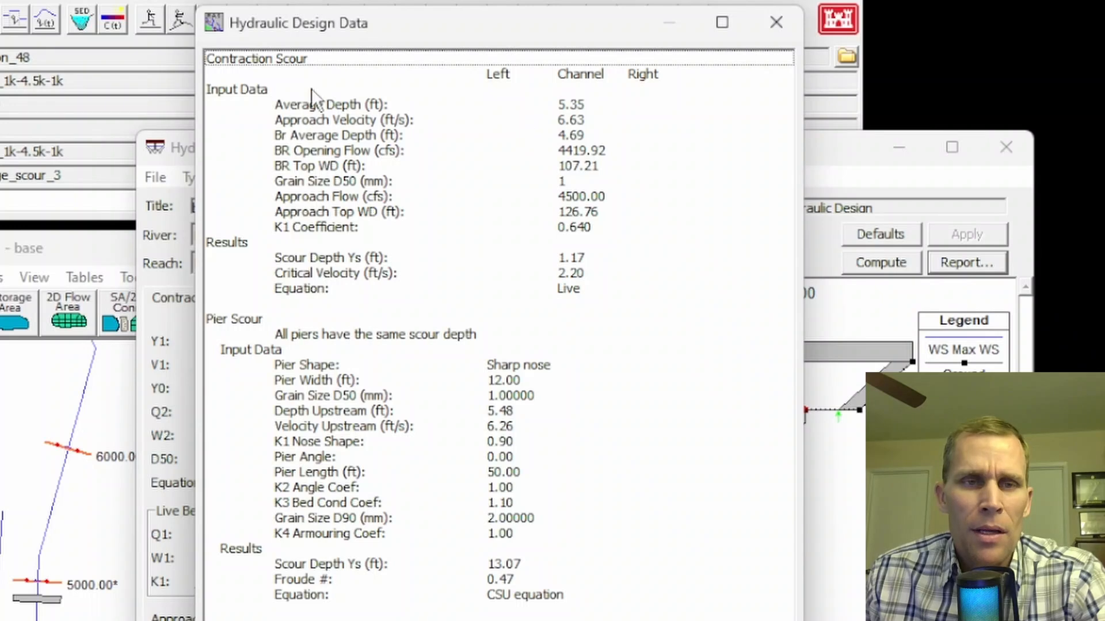
mouse_move(255, 60)
mouse_down()
mouse_move(245, 68)
mouse_move(260, 230)
mouse_move(259, 60)
mouse_up()
click(247, 320)
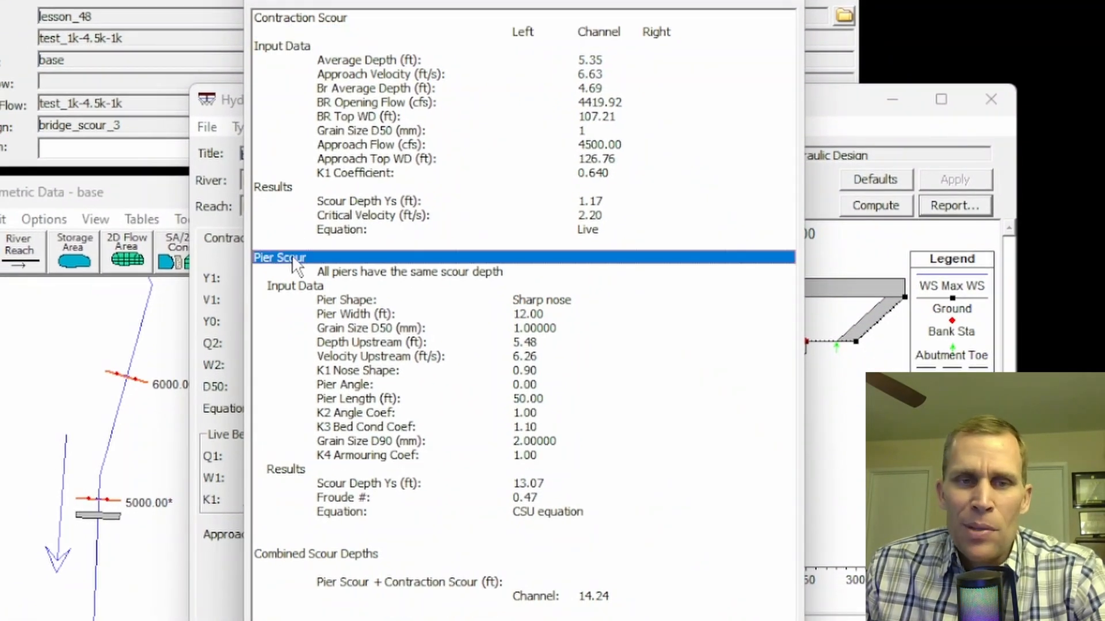
drag(296, 265, 318, 288)
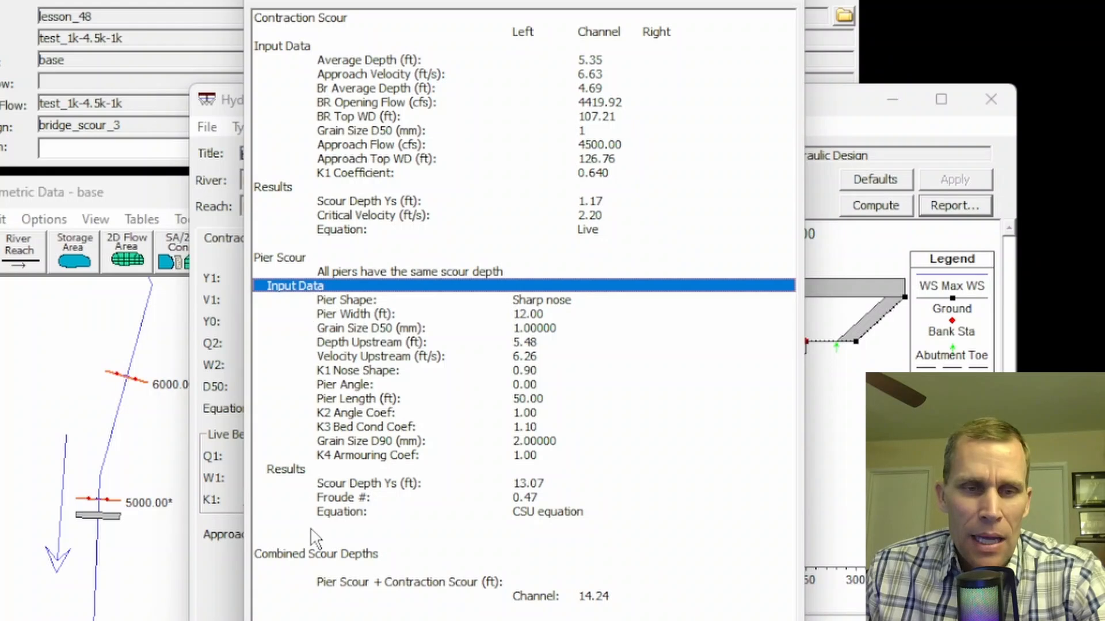
click(317, 556)
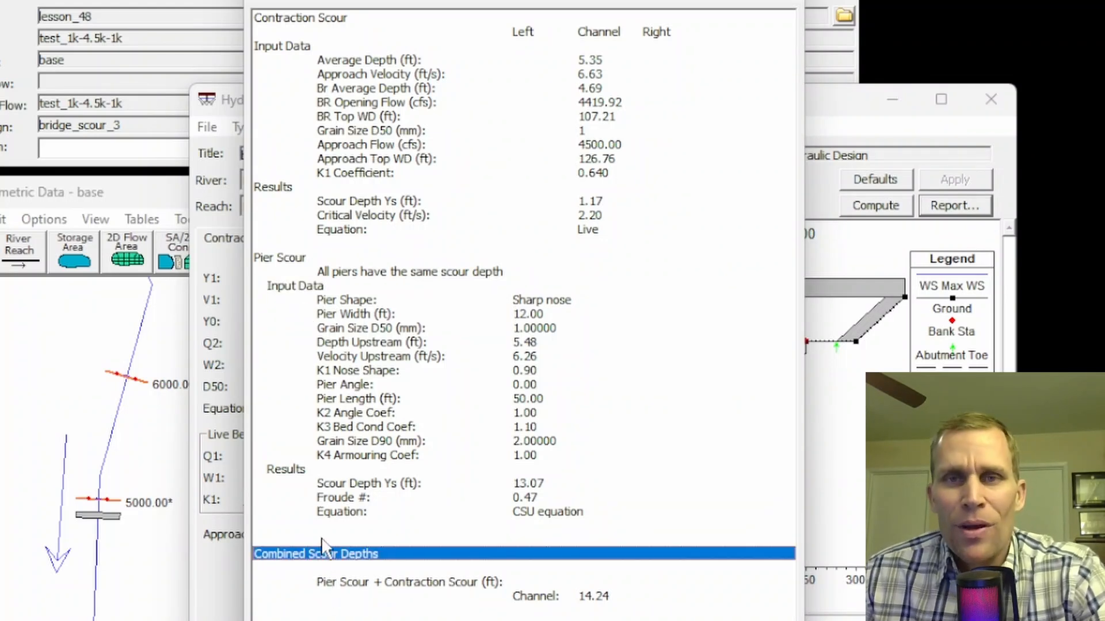
click(290, 19)
click(286, 258)
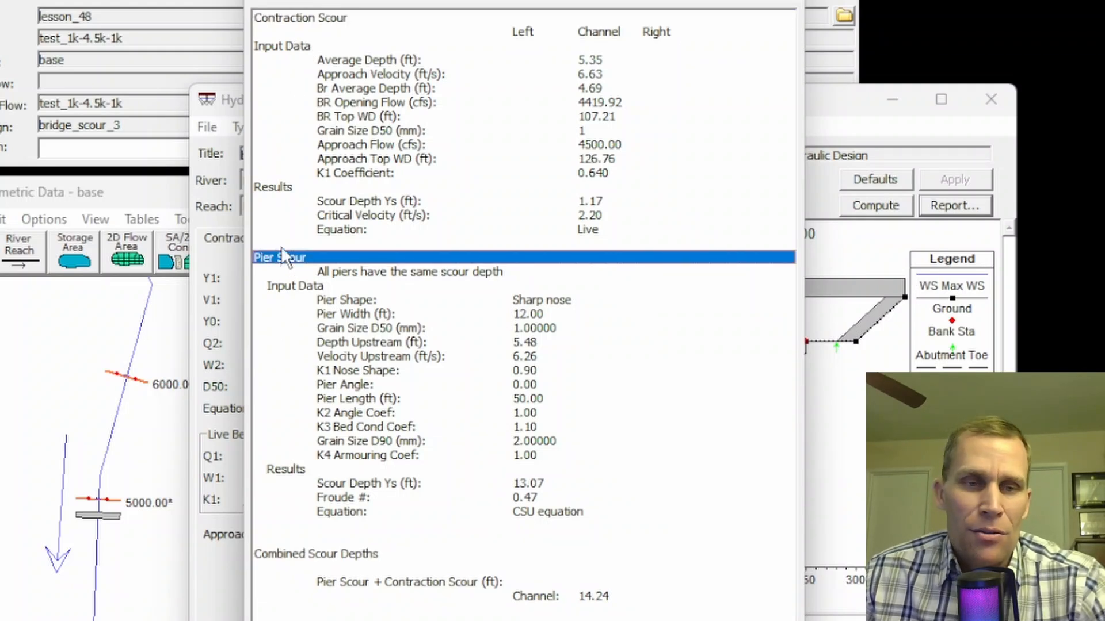
- Check the report's contraction, pier and combined channel scour depths and the equations used, and close the report
drag(323, 60, 355, 198)
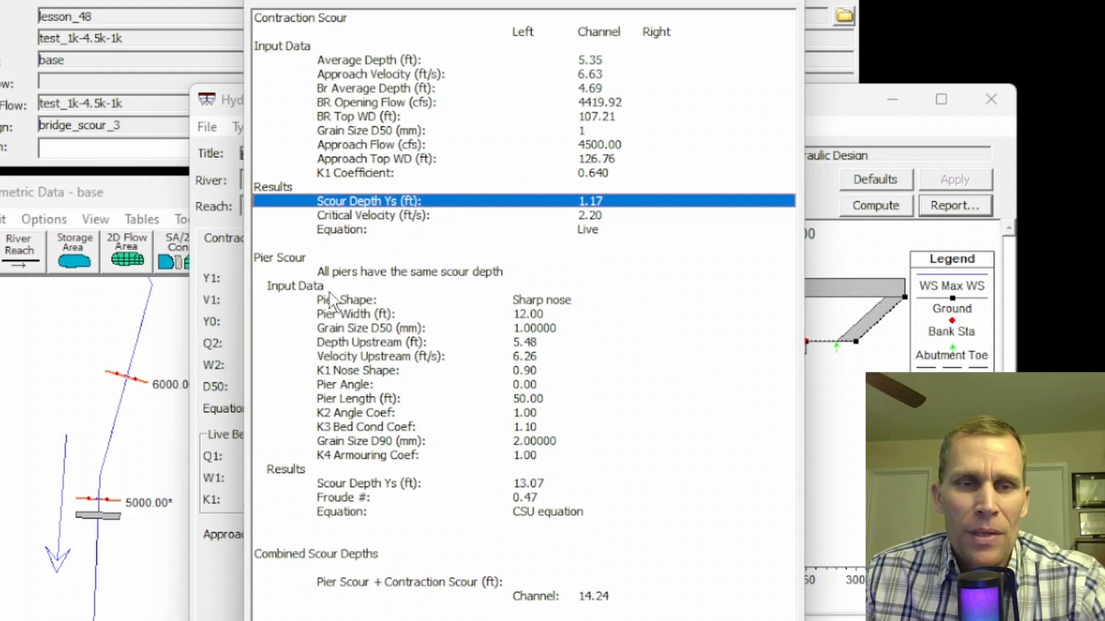
drag(347, 397, 353, 371)
drag(351, 485, 355, 472)
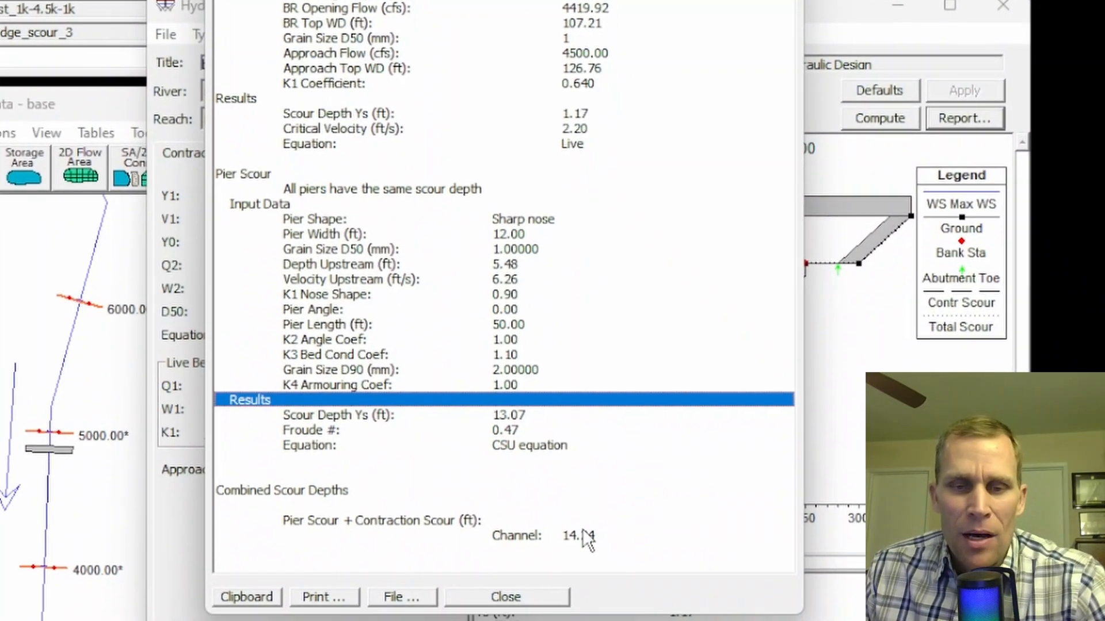
click(589, 594)
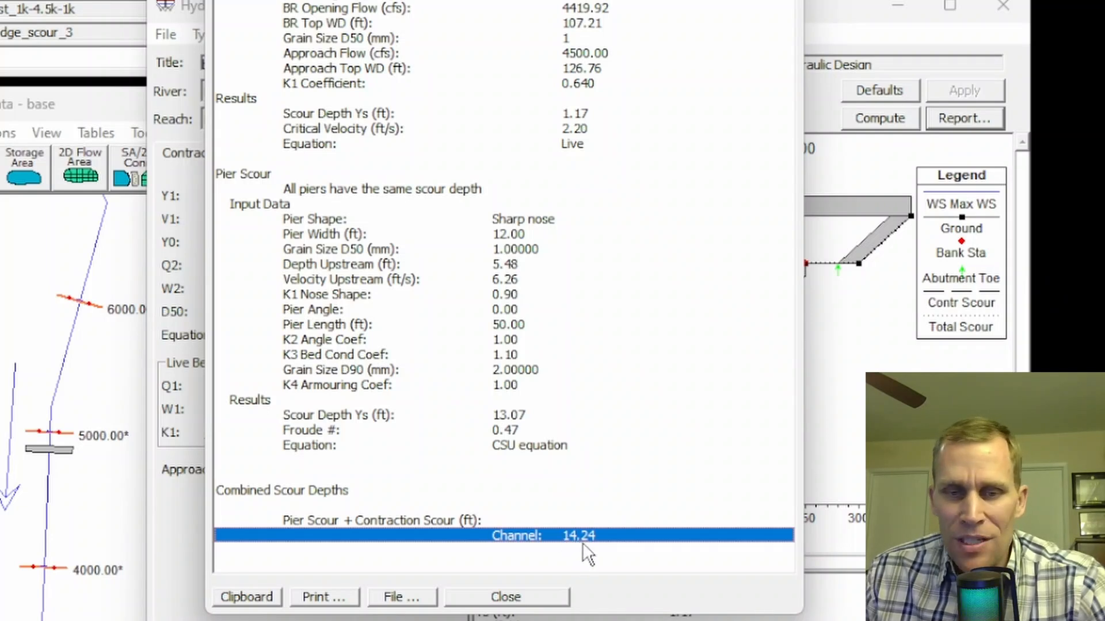
click(506, 420)
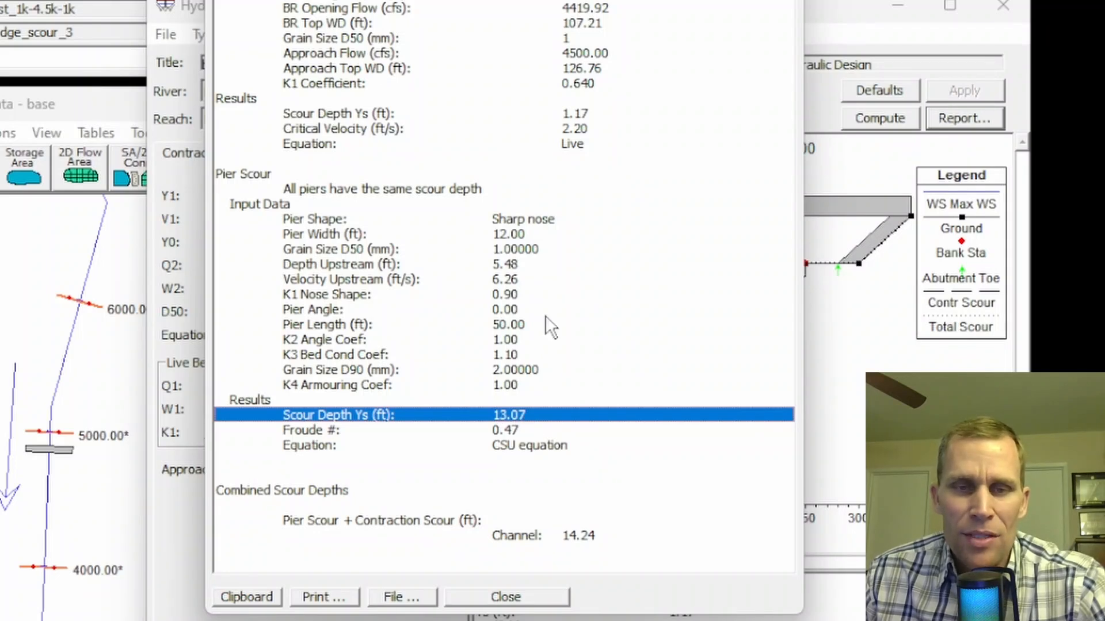
click(586, 113)
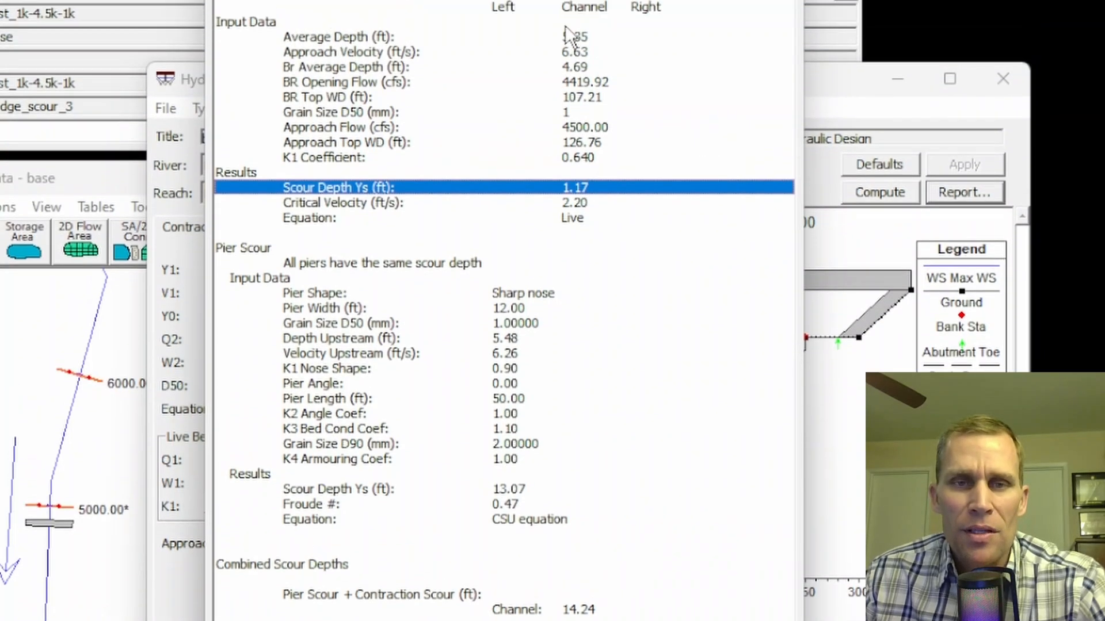
drag(569, 104, 587, 220)
click(509, 492)
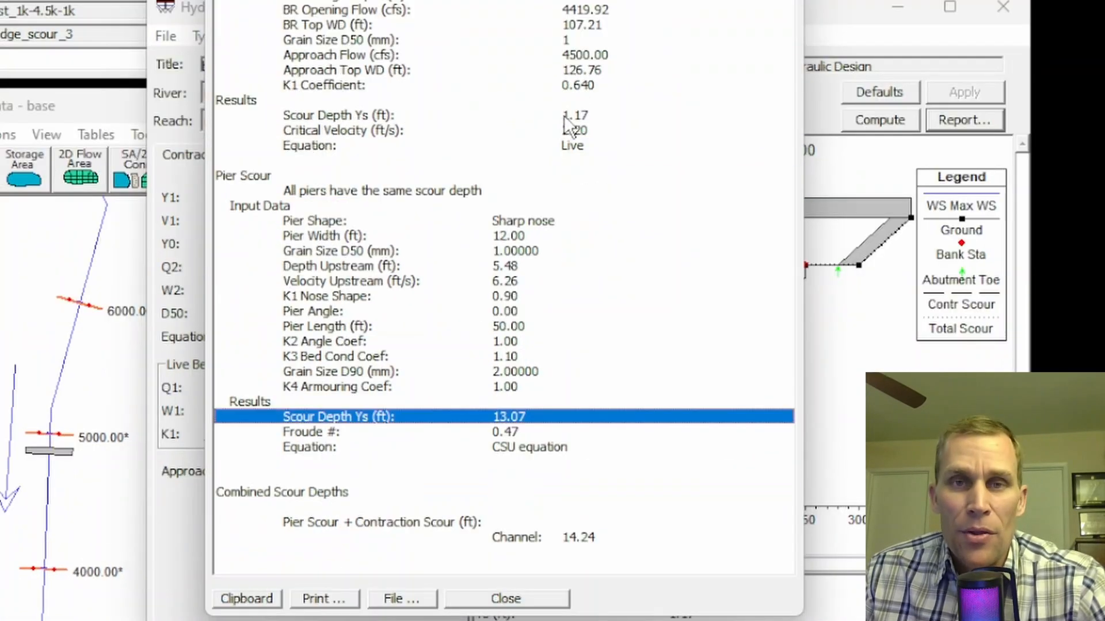
drag(575, 131, 570, 147)
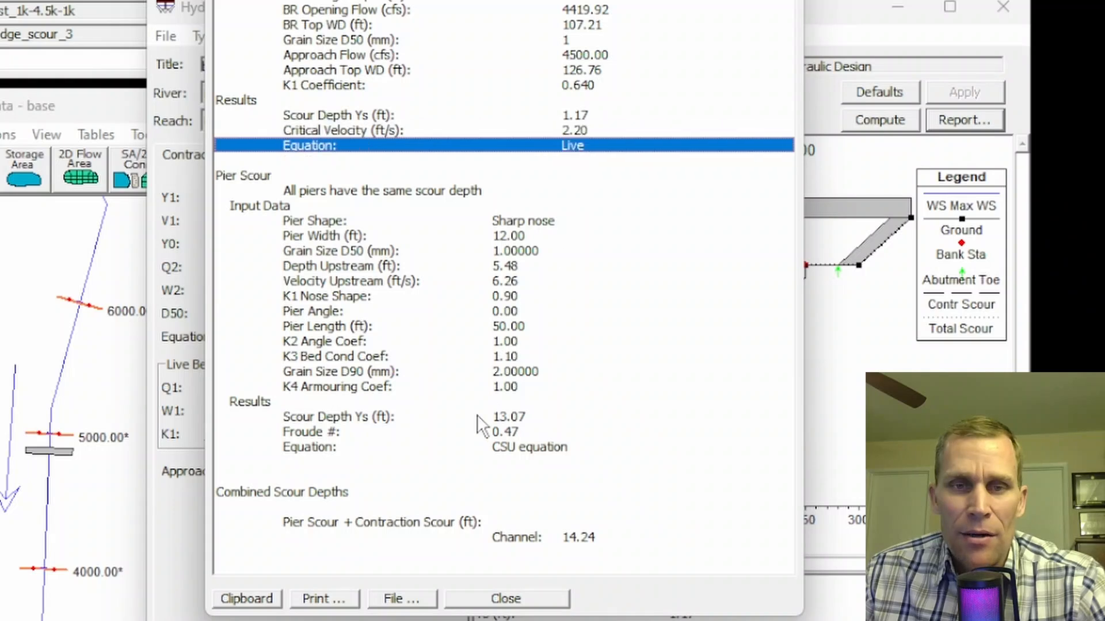
drag(478, 416, 507, 451)
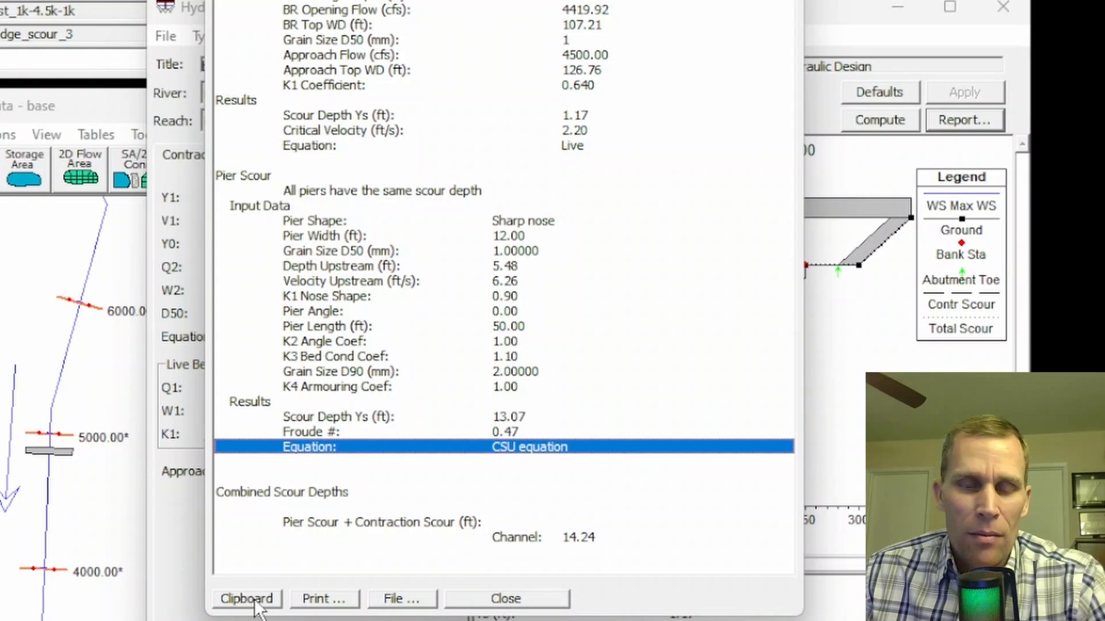
click(505, 604)
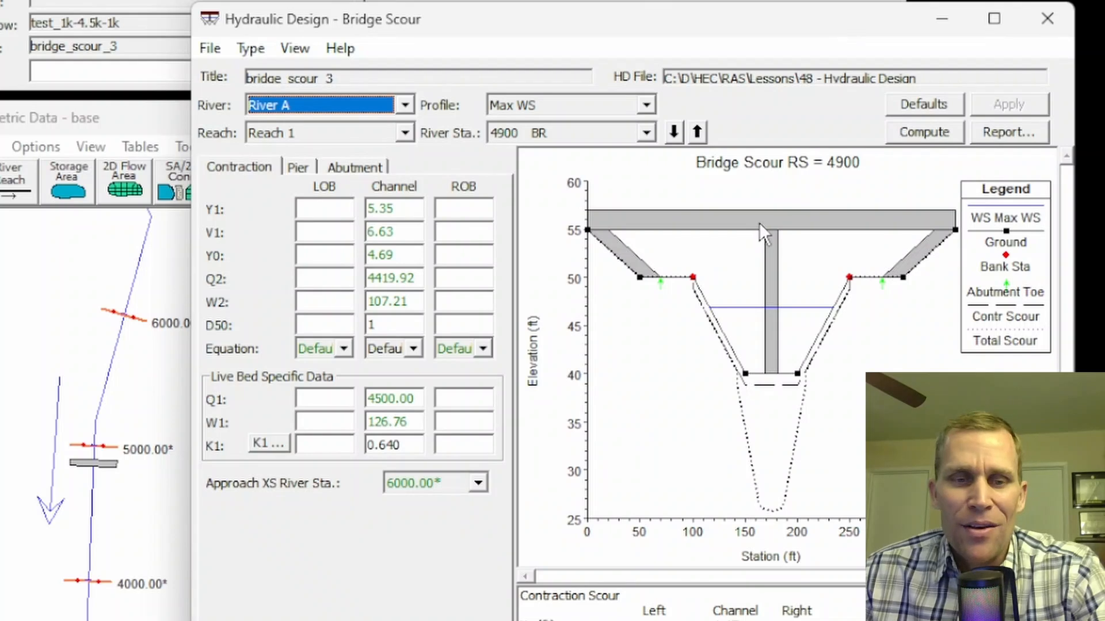
- Set the pier scour D50 to 50 and D95 to 120, apply the changes and recompute the bridge scour
click(298, 168)
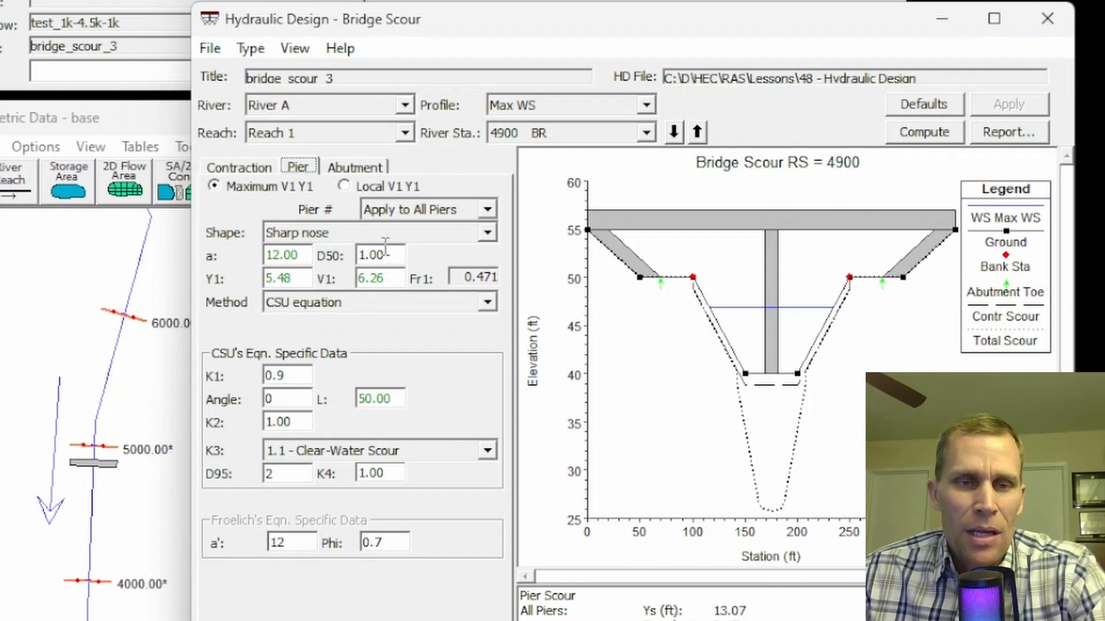
click(354, 255)
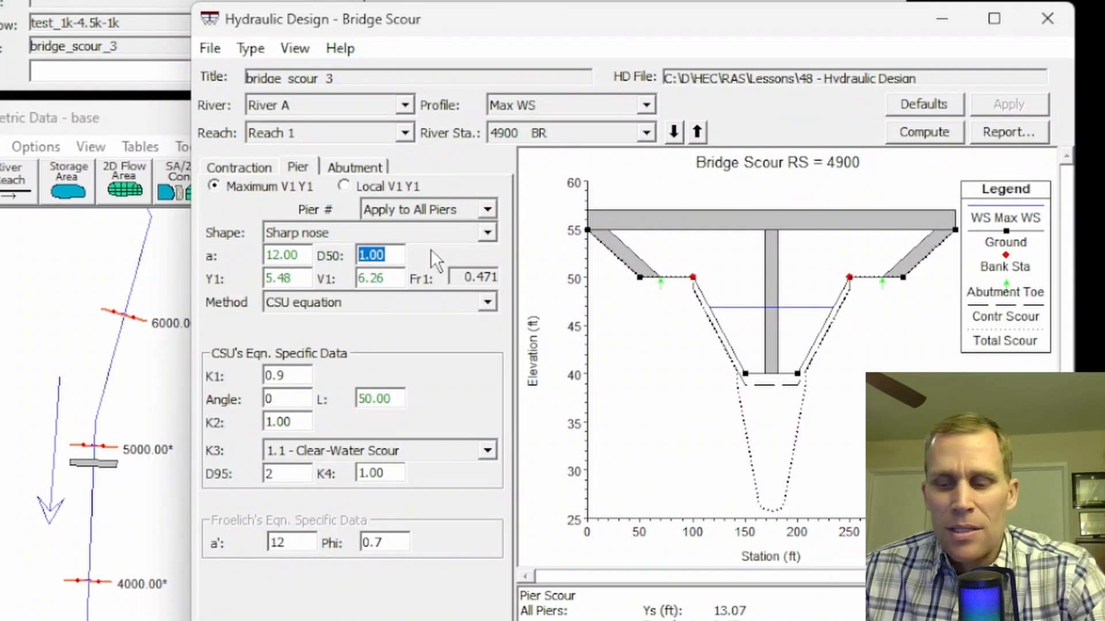
text(50)
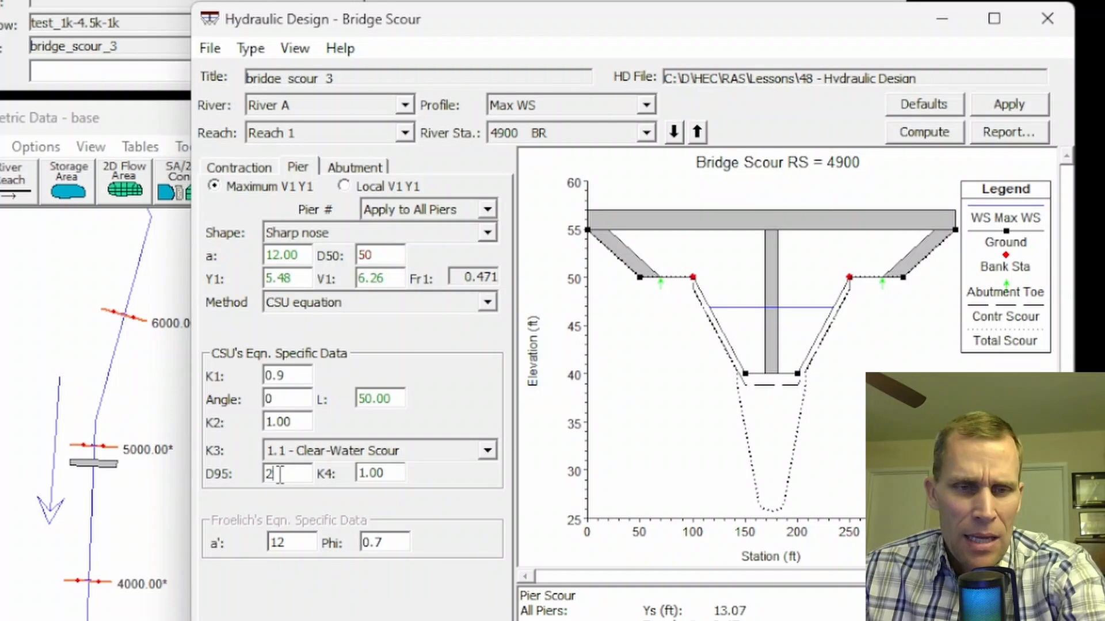
double_click(267, 474)
text(120)
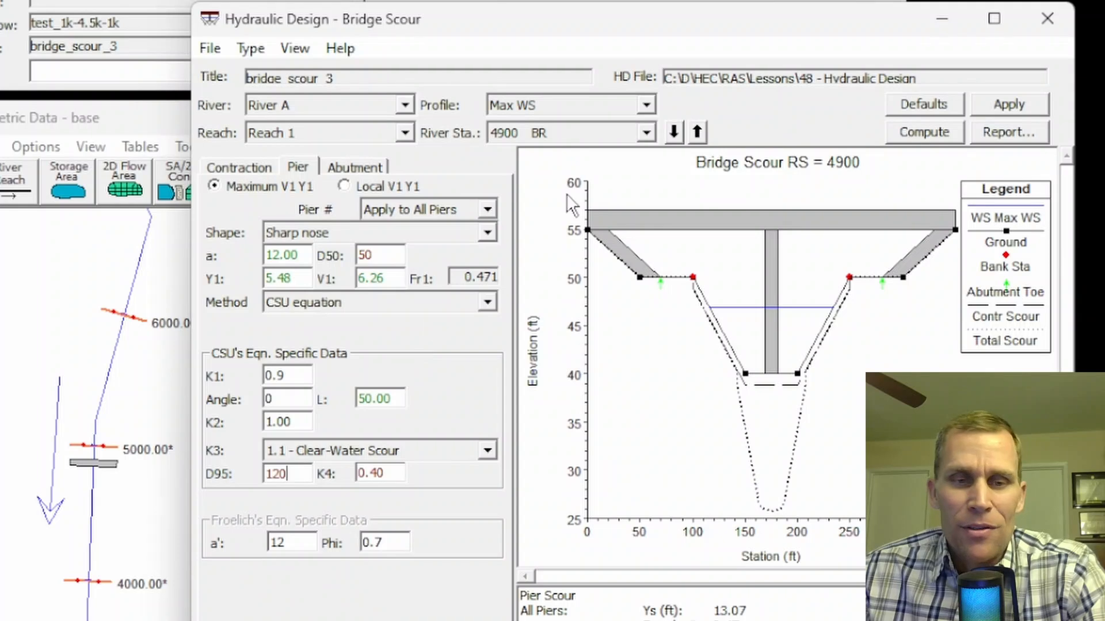
click(1009, 105)
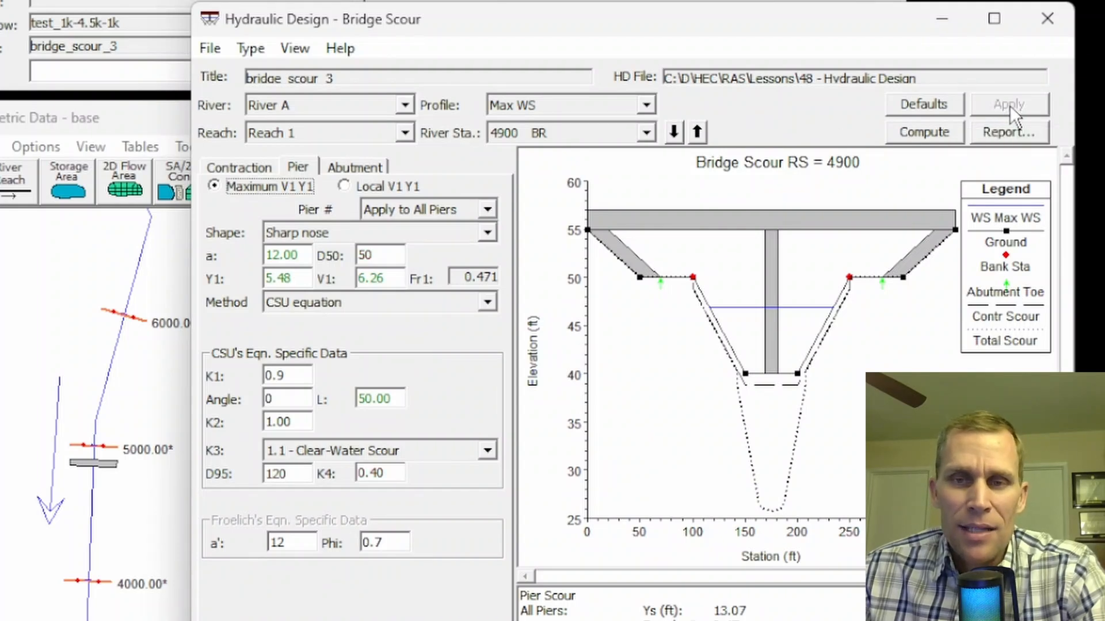
click(926, 132)
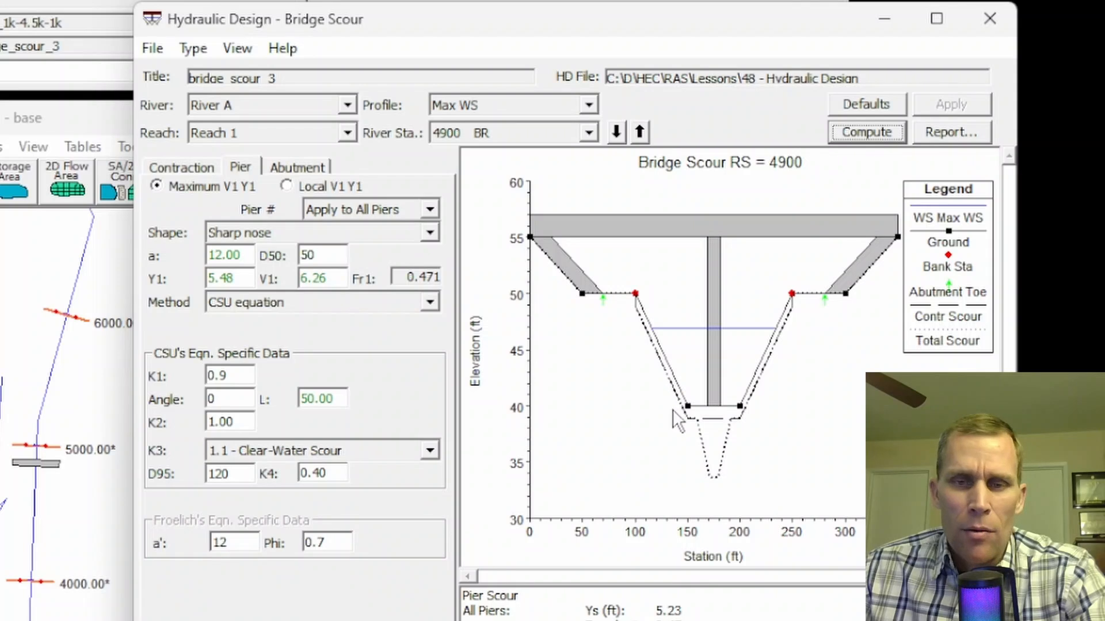
- Reopen the scour report, check the contraction, pier and combined channel scour depths for the coarser bed material, and close it
click(946, 130)
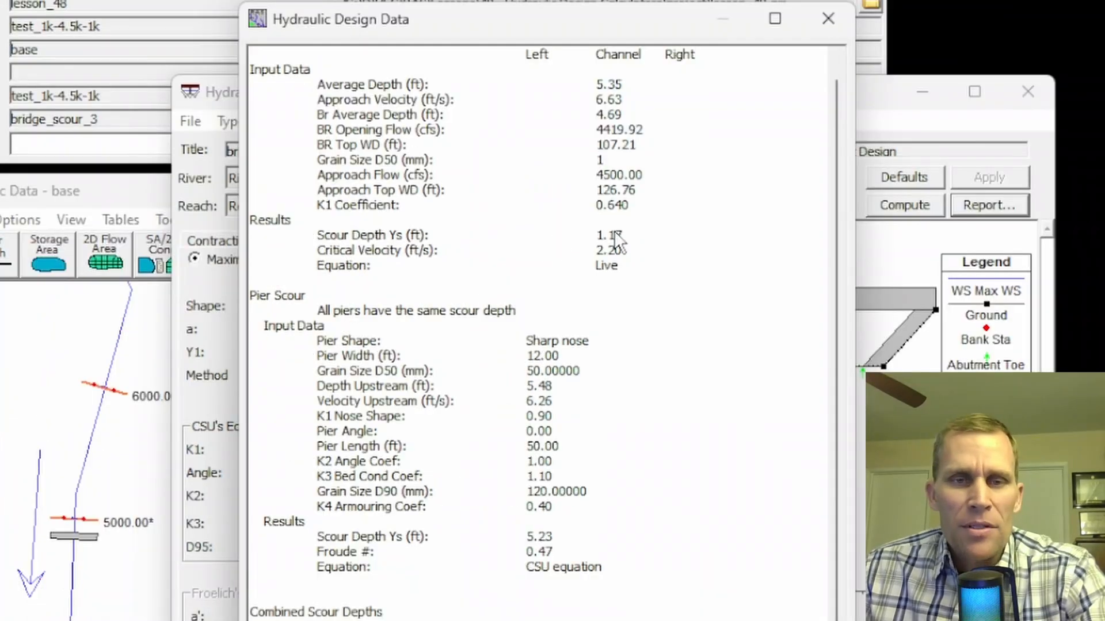
click(602, 234)
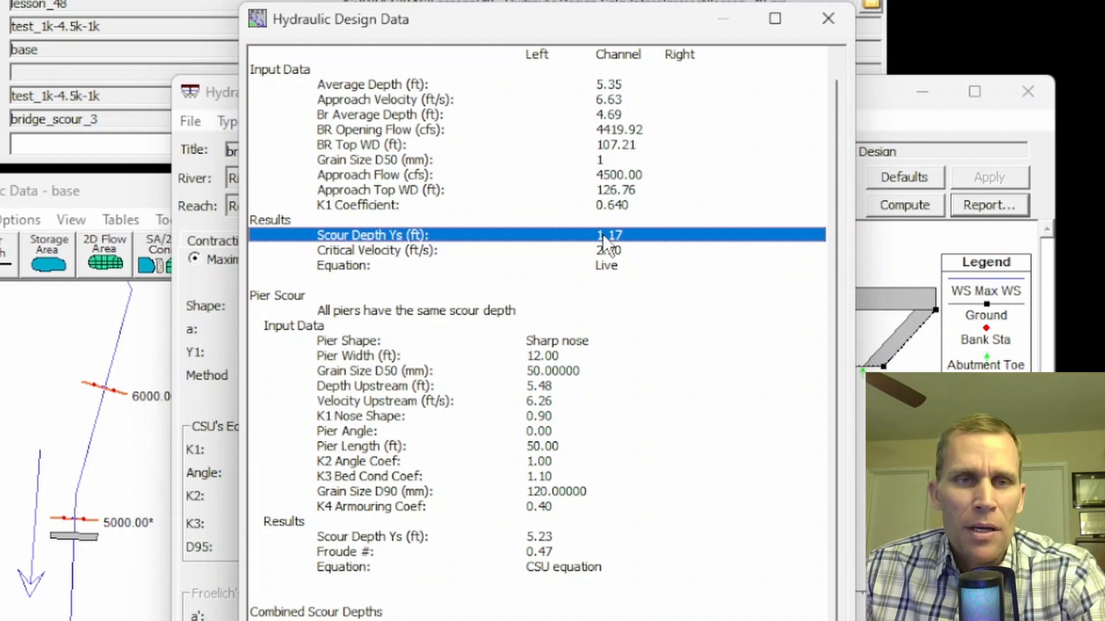
scroll(602, 233, up, 1)
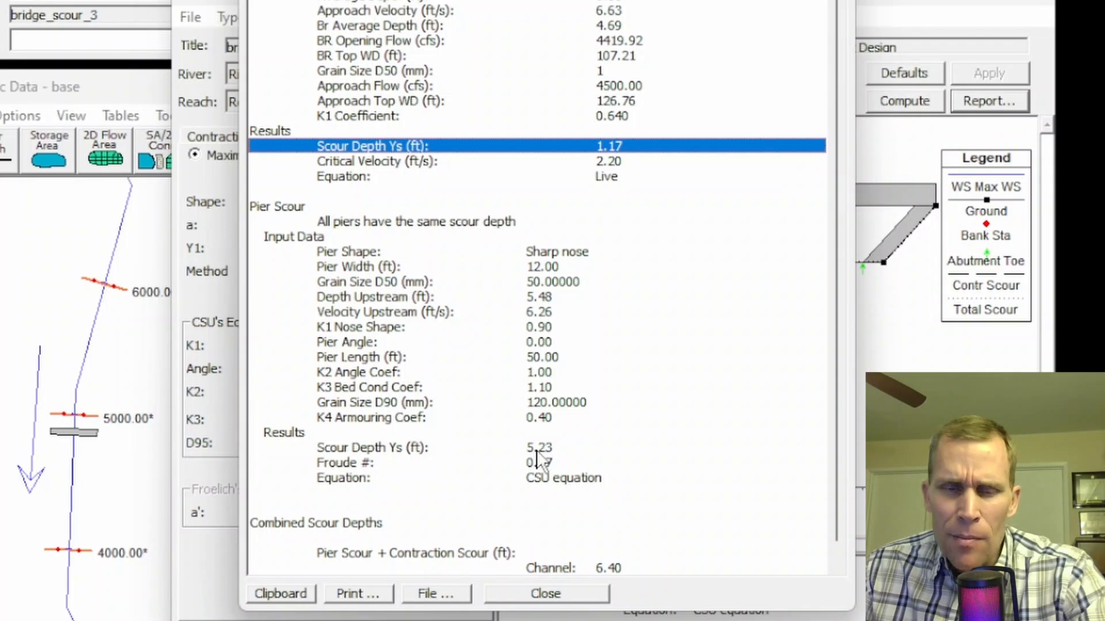
click(536, 450)
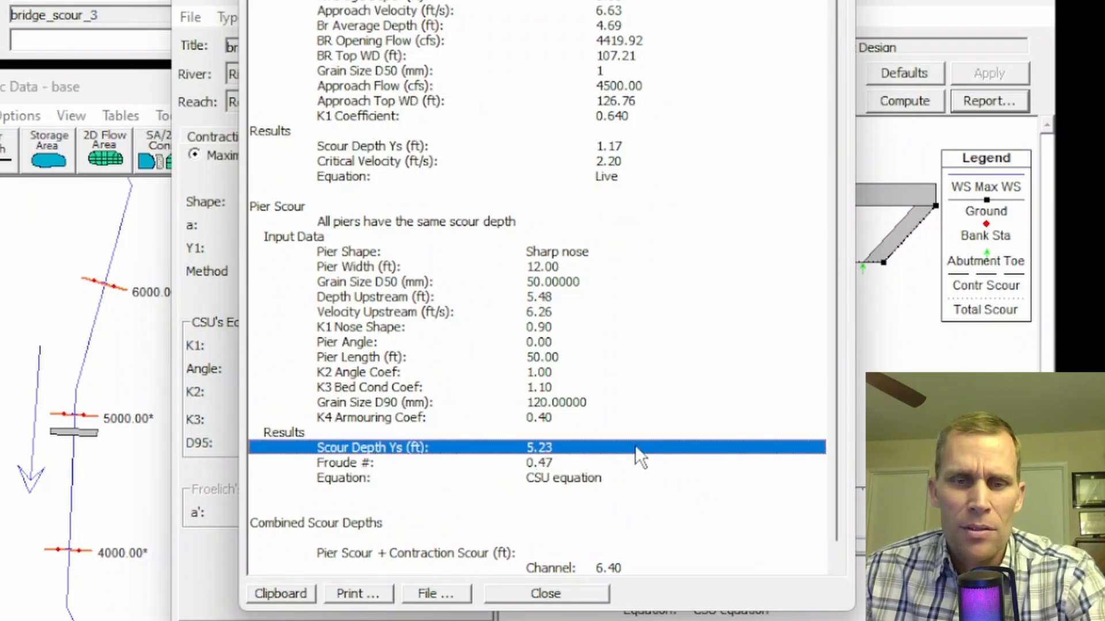
scroll(634, 438, down, 1)
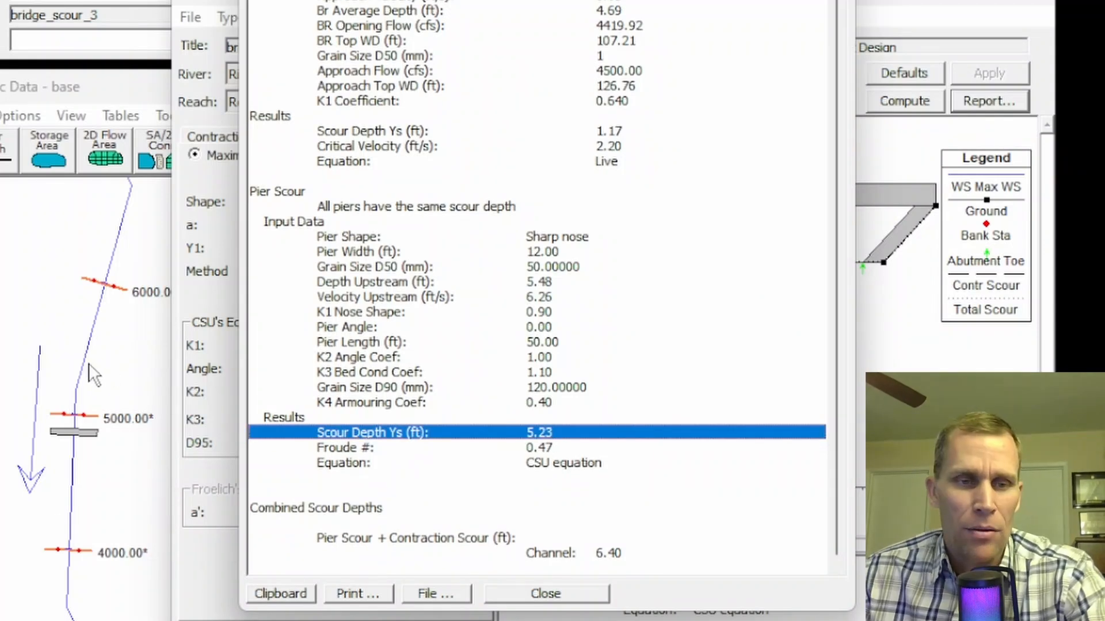
click(611, 550)
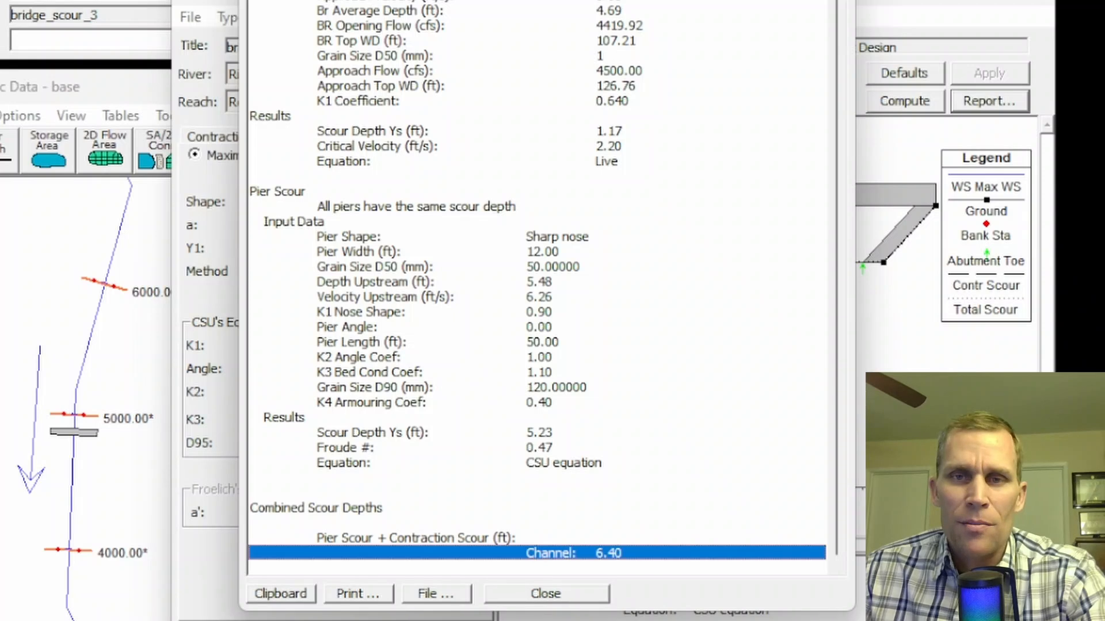
click(840, 0)
drag(683, 2, 706, 0)
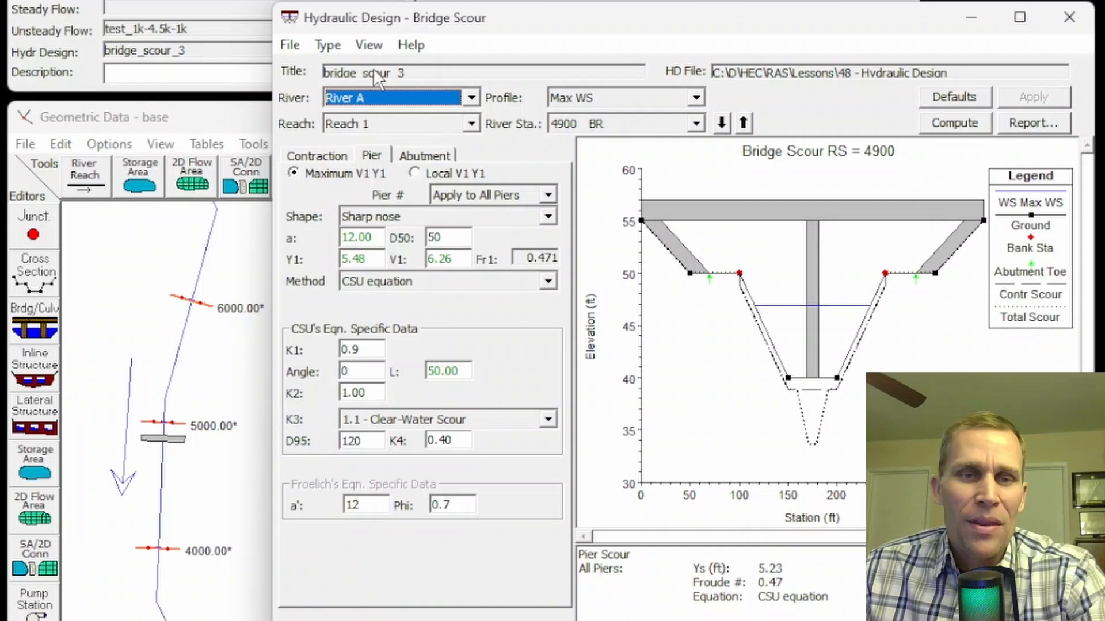
- Review the available hydraulic design calculator types and revisit the contraction, pier and abutment scour inputs
click(328, 45)
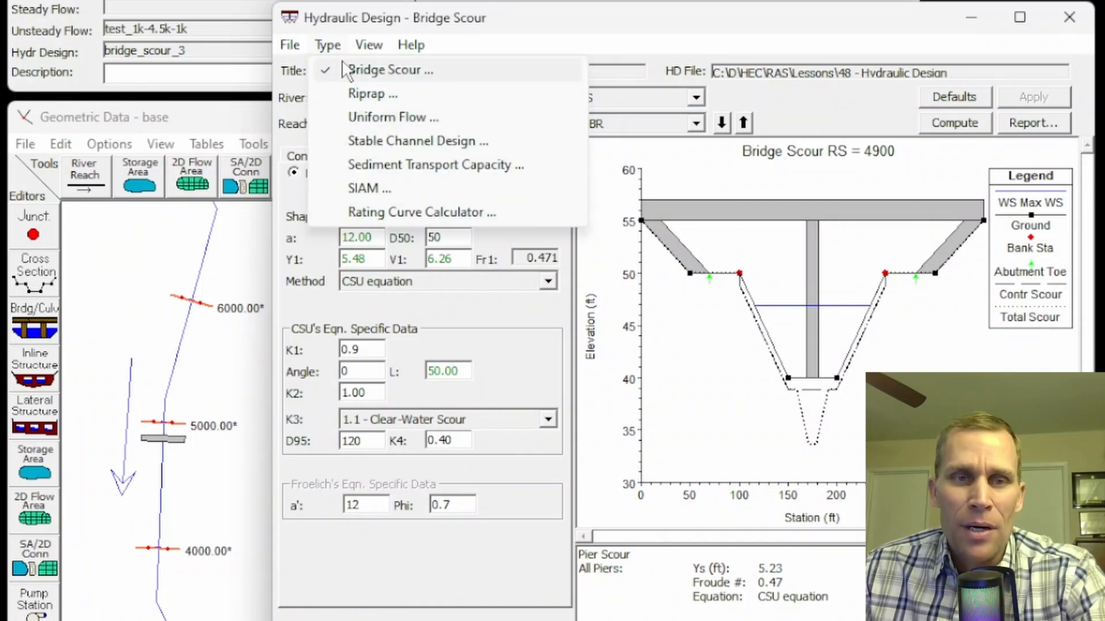
click(384, 28)
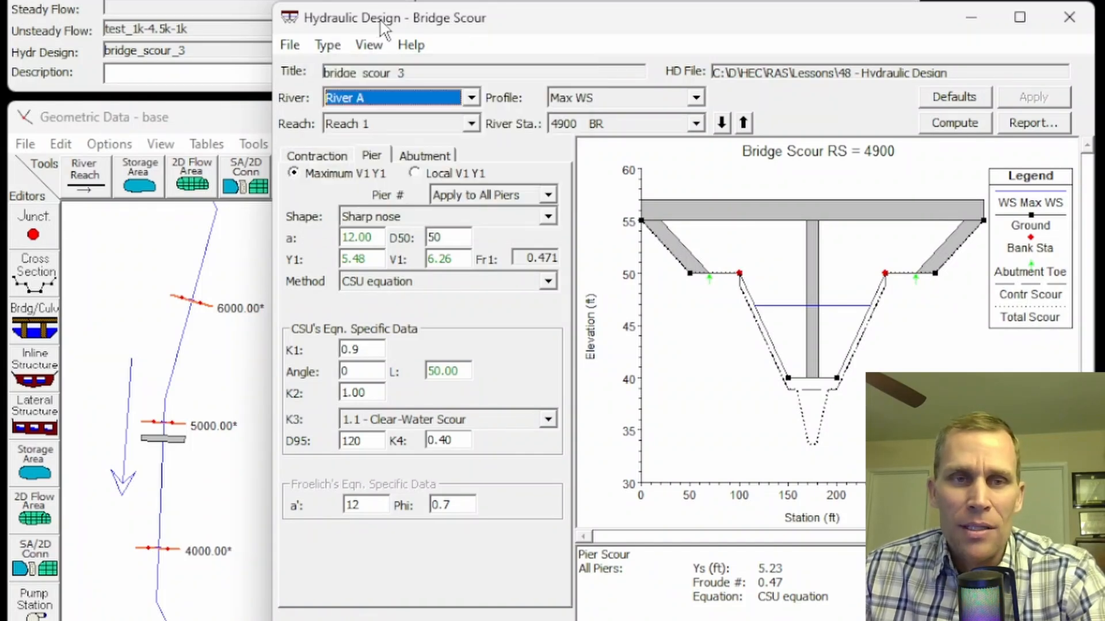
click(316, 157)
click(371, 156)
click(425, 156)
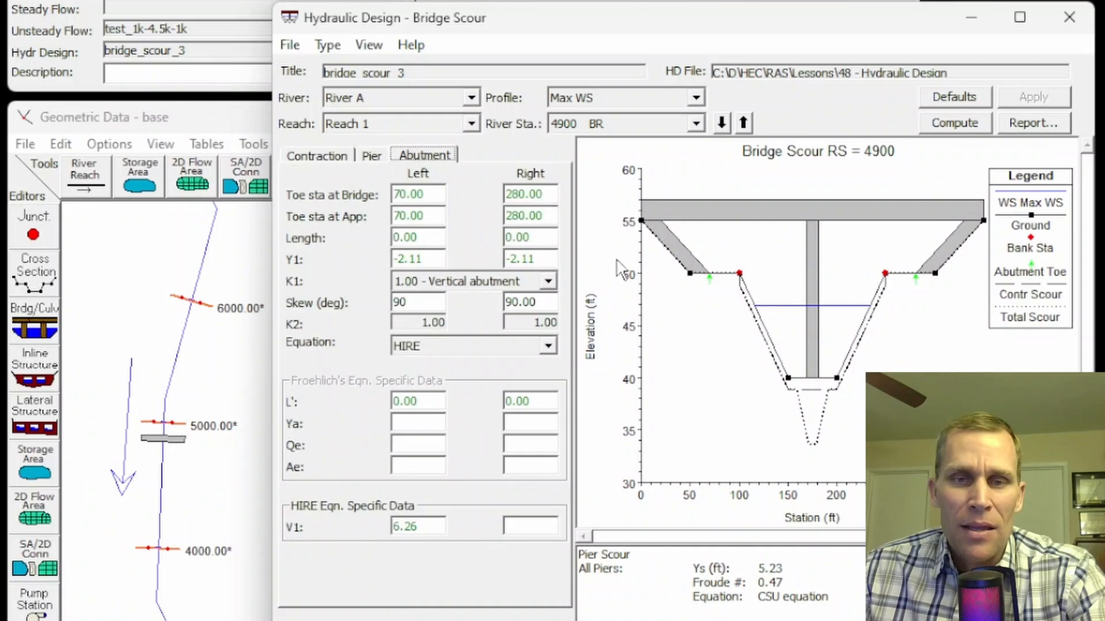